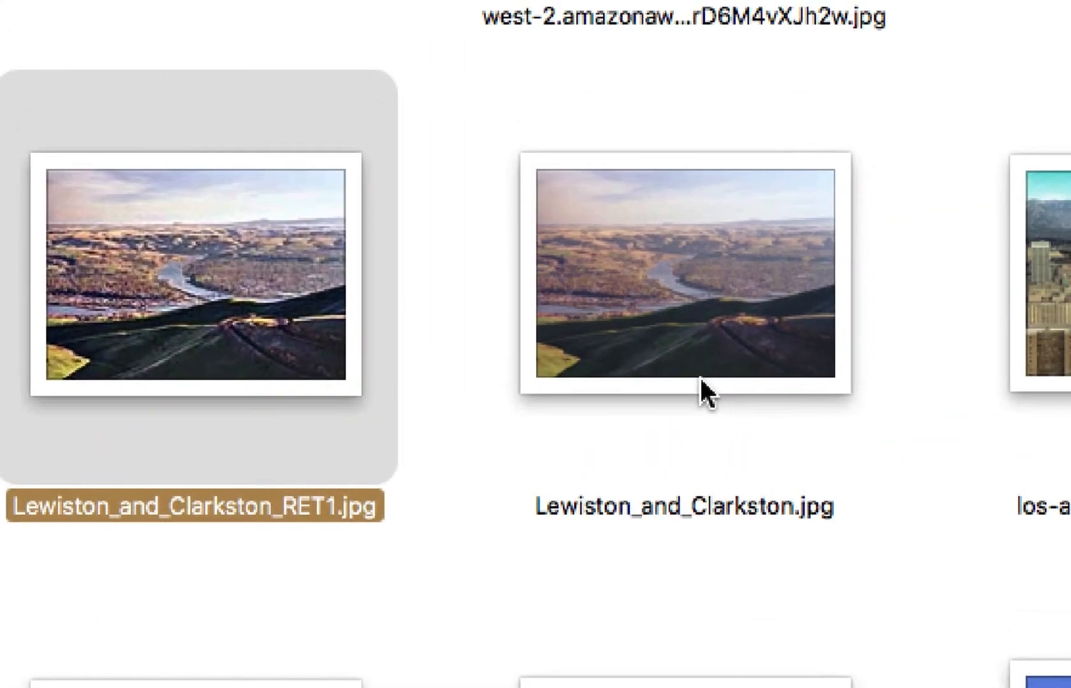
# Compare the original Lewiston_and_Clarkston.jpg with the retouched Lewiston_and_Clarkston_RET1.jpg by selecting each in turn
pyautogui.click(909, 293)
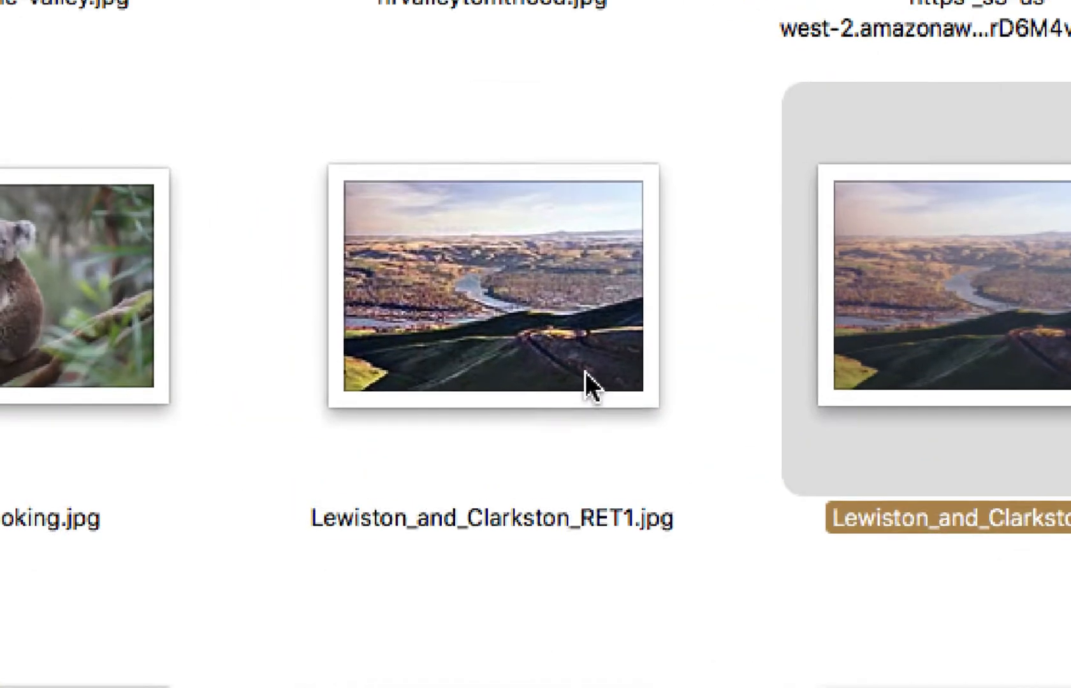
pyautogui.click(290, 278)
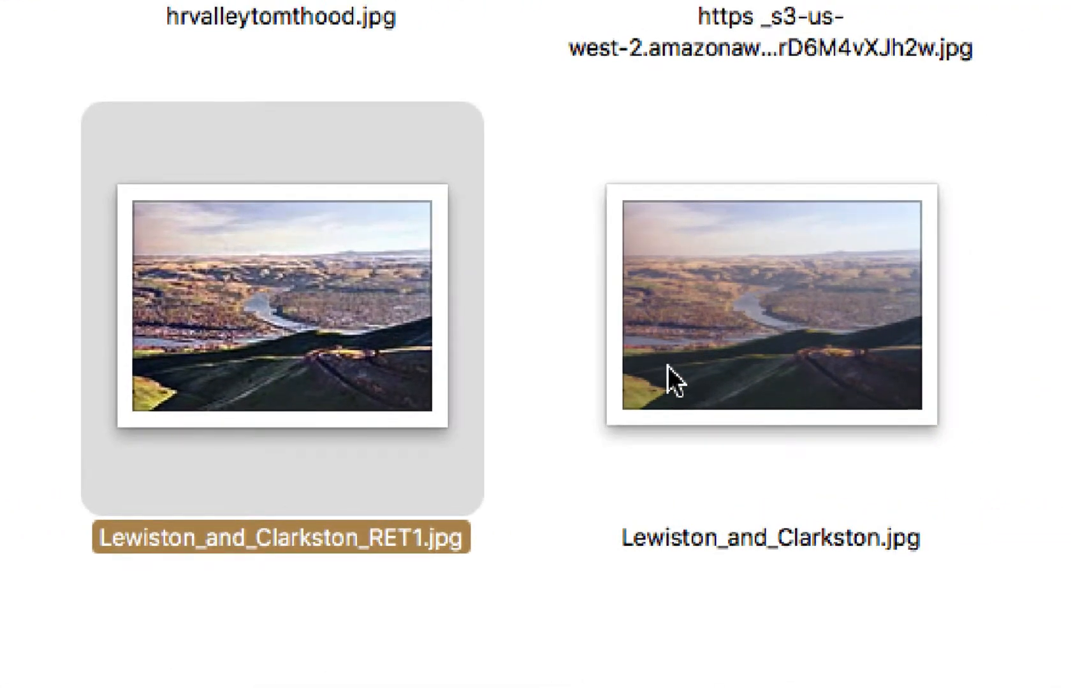
pyautogui.click(668, 366)
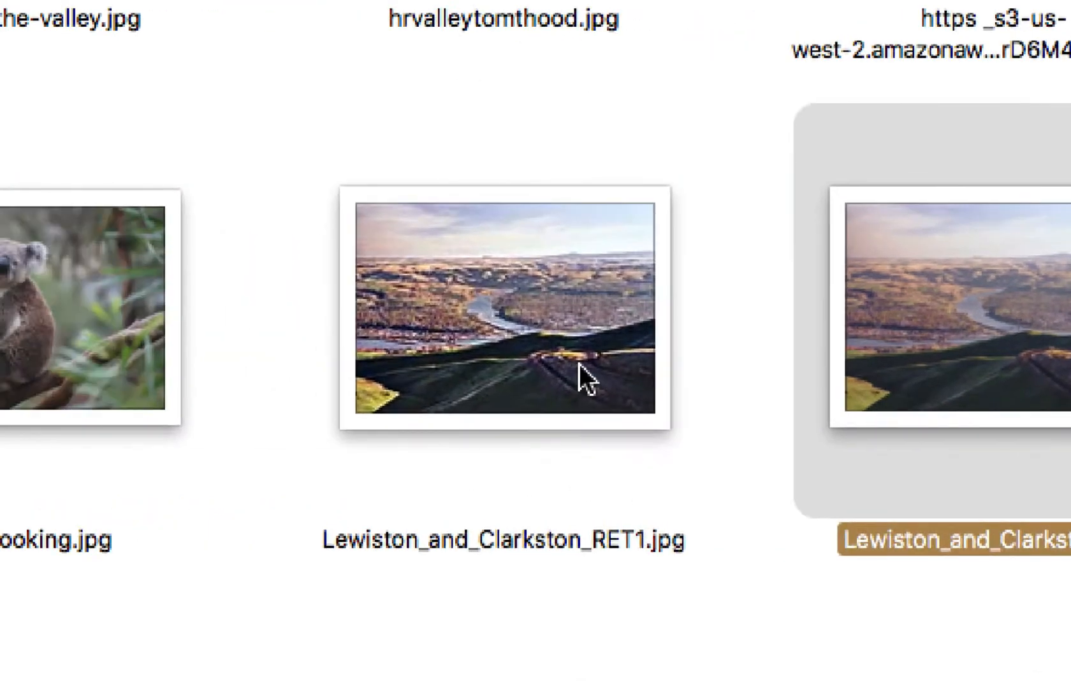
pyautogui.click(585, 380)
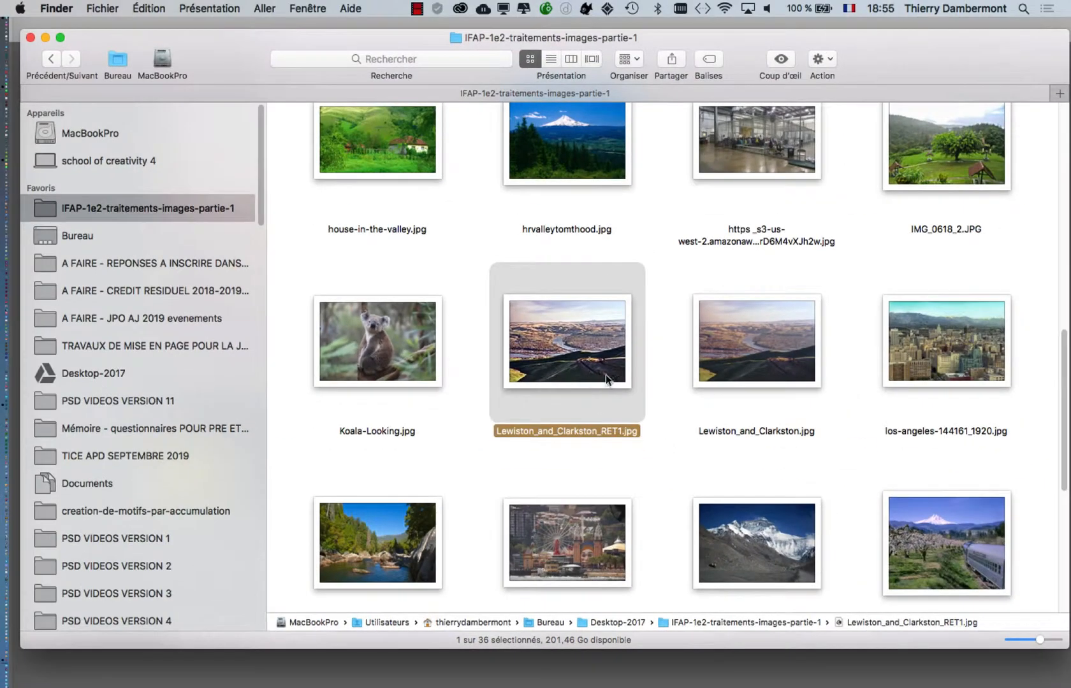
# Find Yosemite_Valley_California.jpg in the IFAP-1e2-traitements-images-partie-1 folder and open it in Photoshop
pyautogui.scroll(-5, 701, 374)
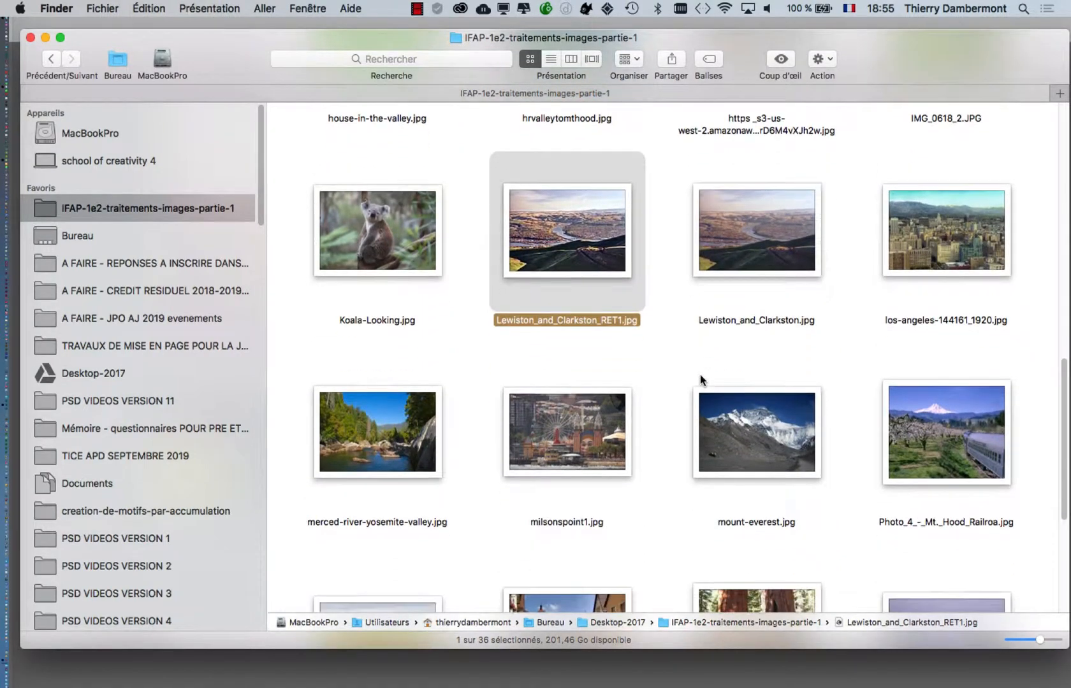
pyautogui.scroll(-6, 699, 374)
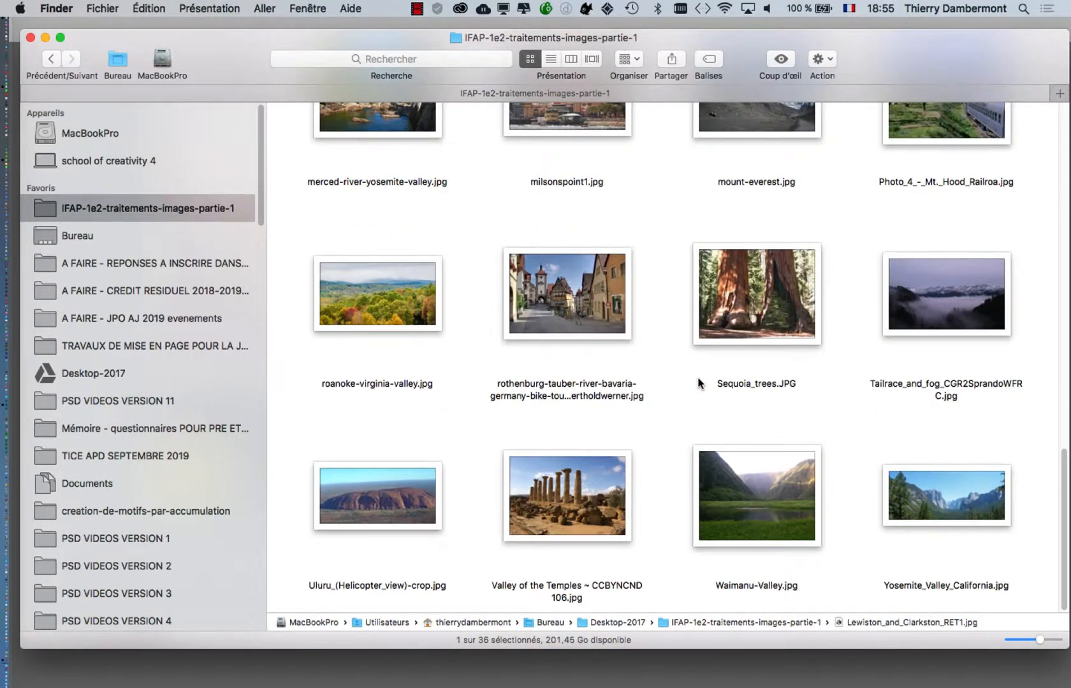
pyautogui.click(985, 501)
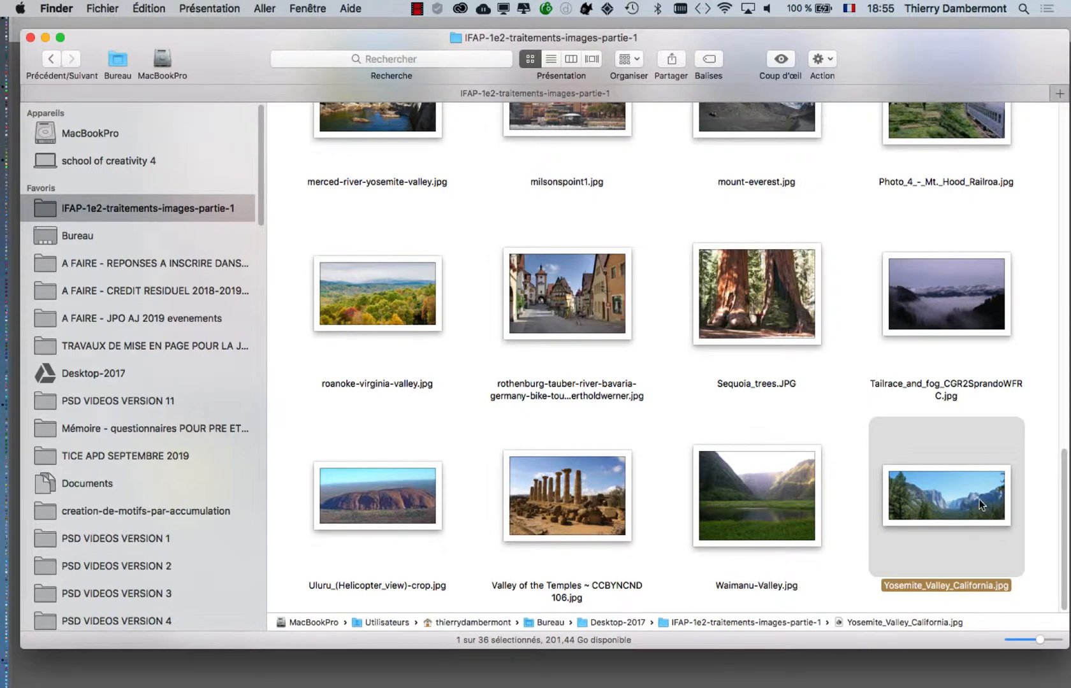
pyautogui.doubleClick(971, 496)
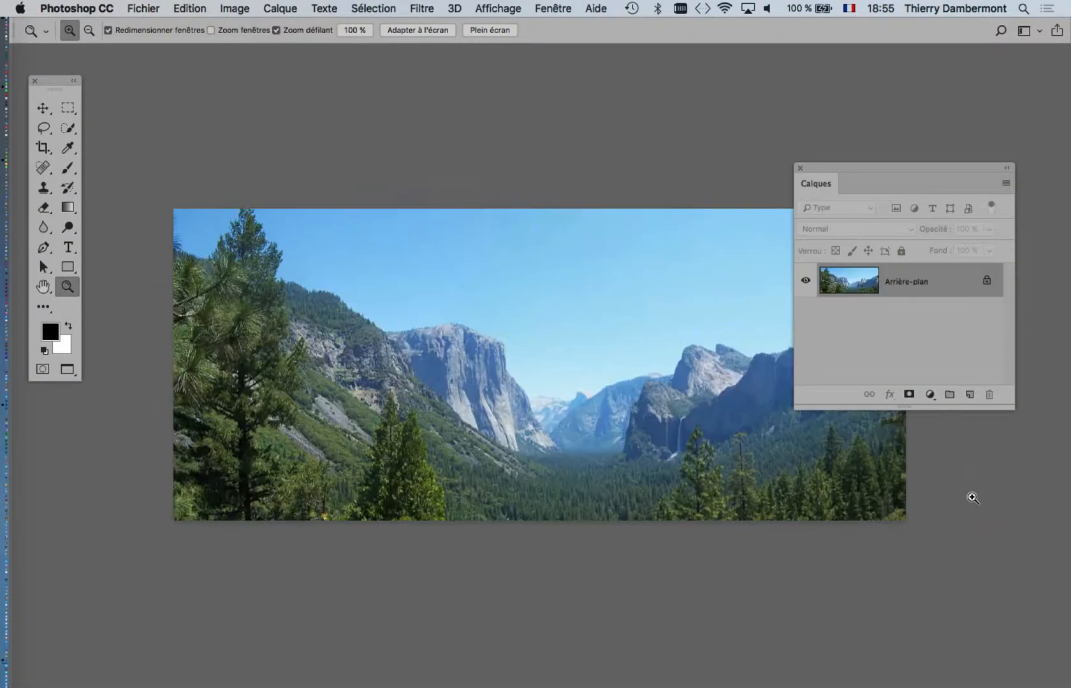
pyautogui.moveTo(586, 322); pyautogui.dragTo(509, 316)
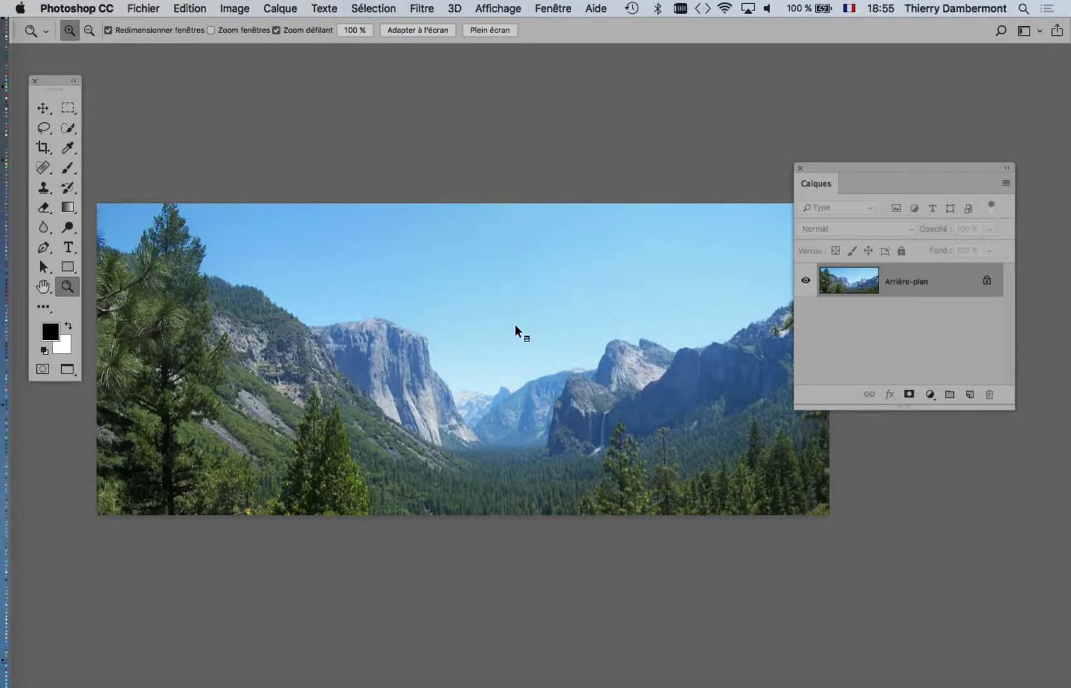
# Switch to the retouched Lewiston and Clarkston image and close it, keeping the Yosemite image open
pyautogui.hotkey('ctrl', 'Tab')
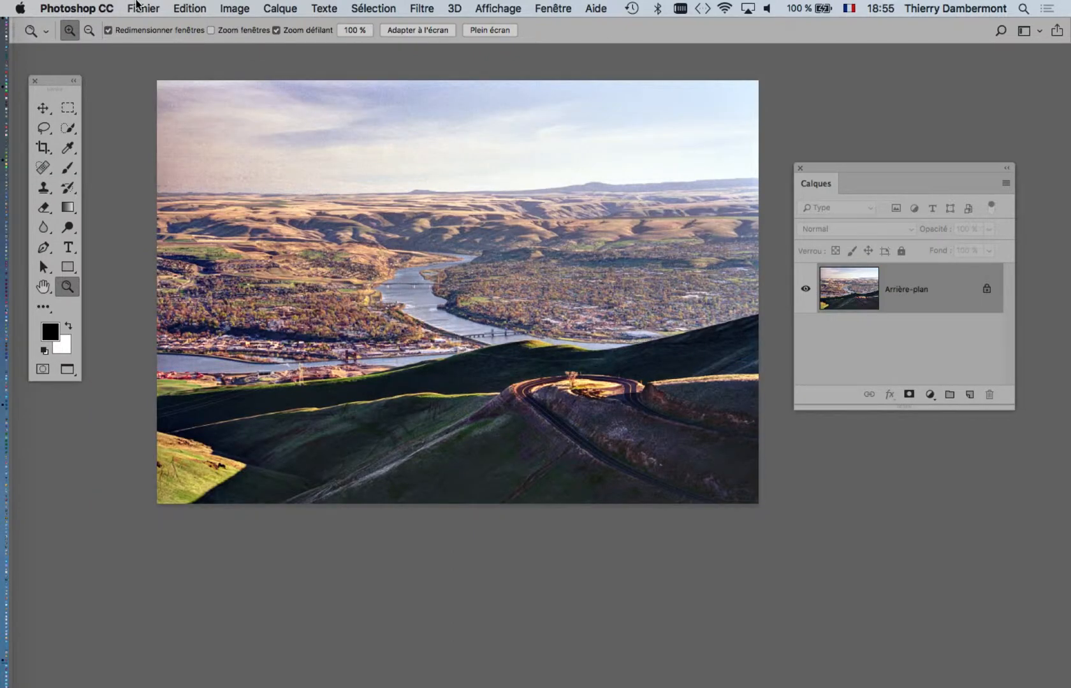
pyautogui.click(137, 6)
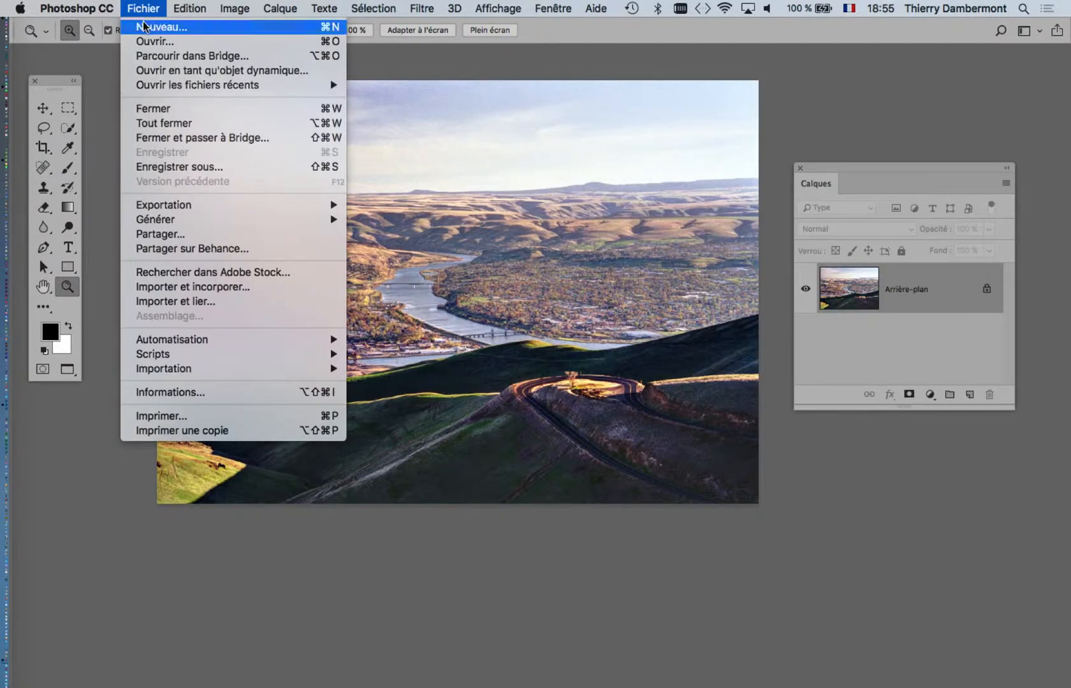
pyautogui.click(170, 113)
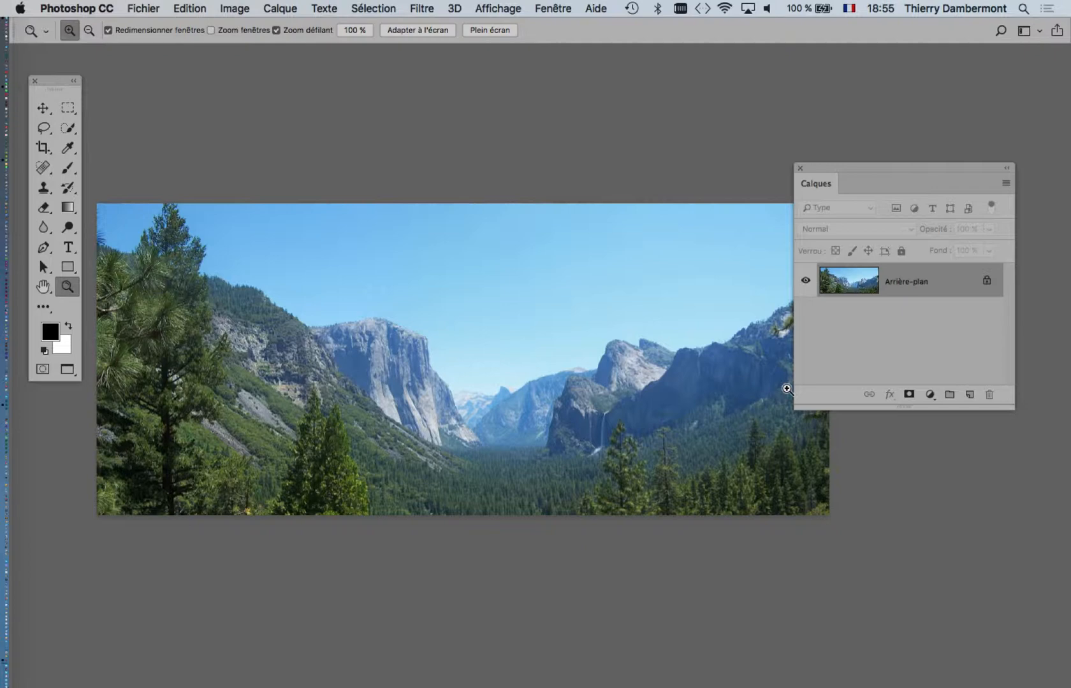
# Reposition the Yosemite image and the Layers panel in the workspace, and enlarge the panel
pyautogui.moveTo(858, 167); pyautogui.dragTo(913, 190)
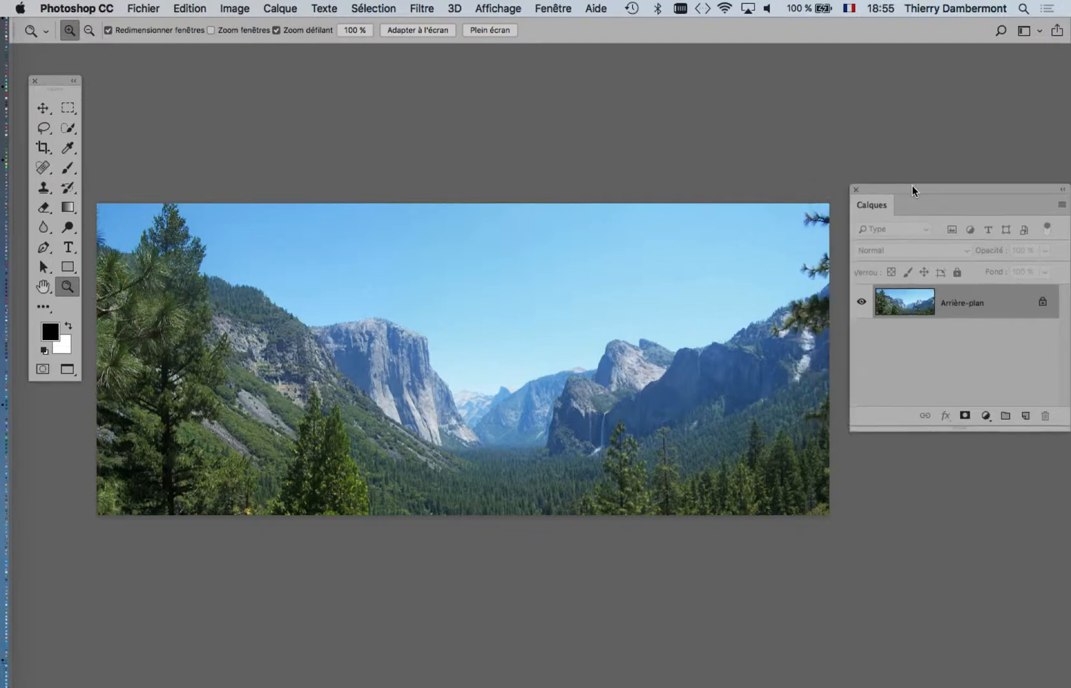
pyautogui.moveTo(634, 280); pyautogui.dragTo(648, 165)
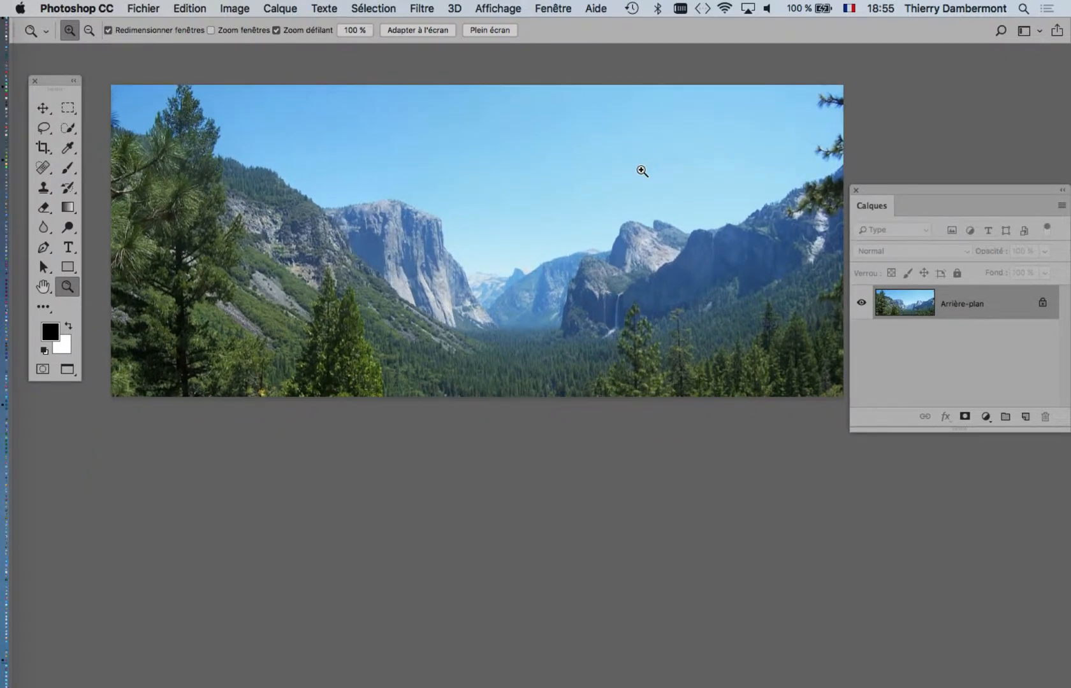
pyautogui.moveTo(922, 190); pyautogui.dragTo(863, 234)
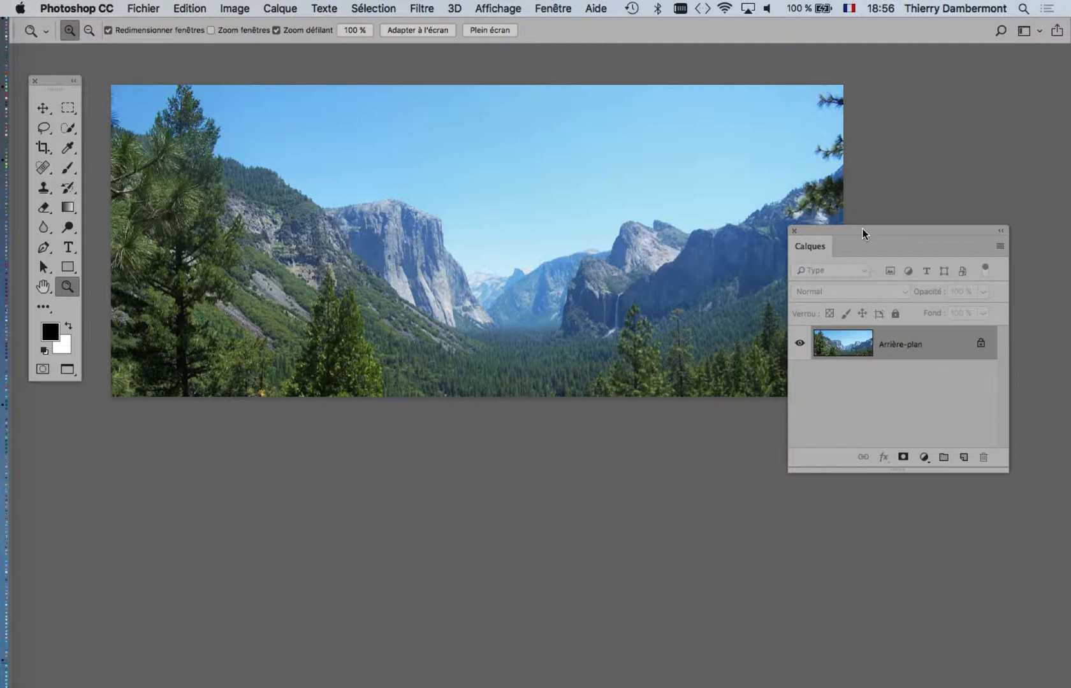
pyautogui.moveTo(863, 234); pyautogui.dragTo(819, 243)
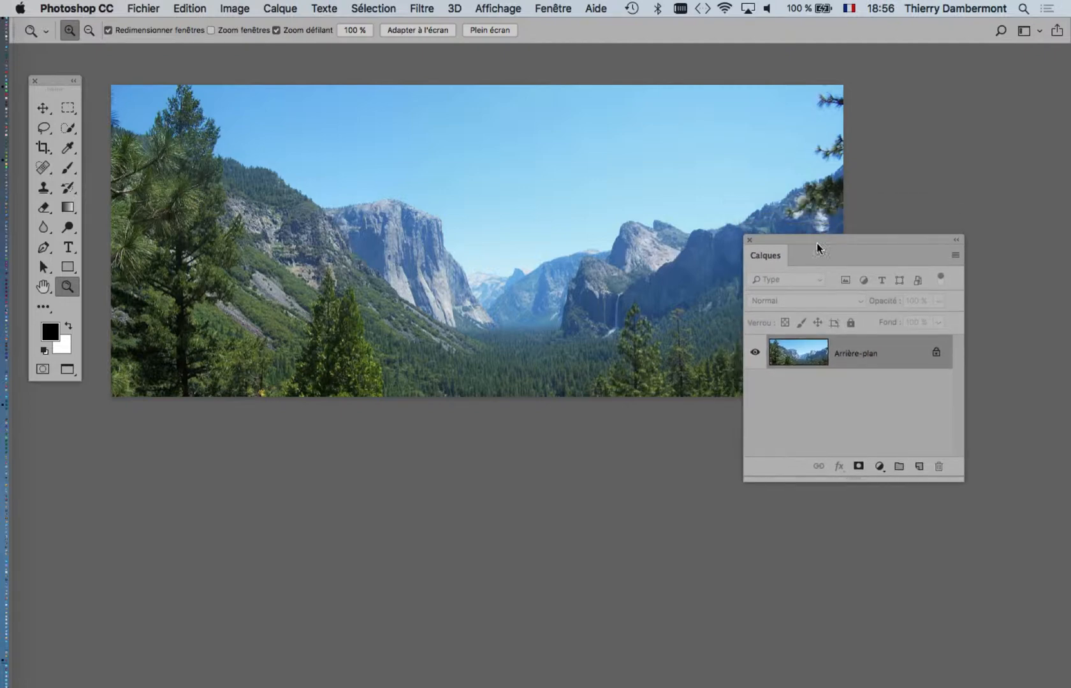
pyautogui.moveTo(963, 481); pyautogui.dragTo(1013, 523)
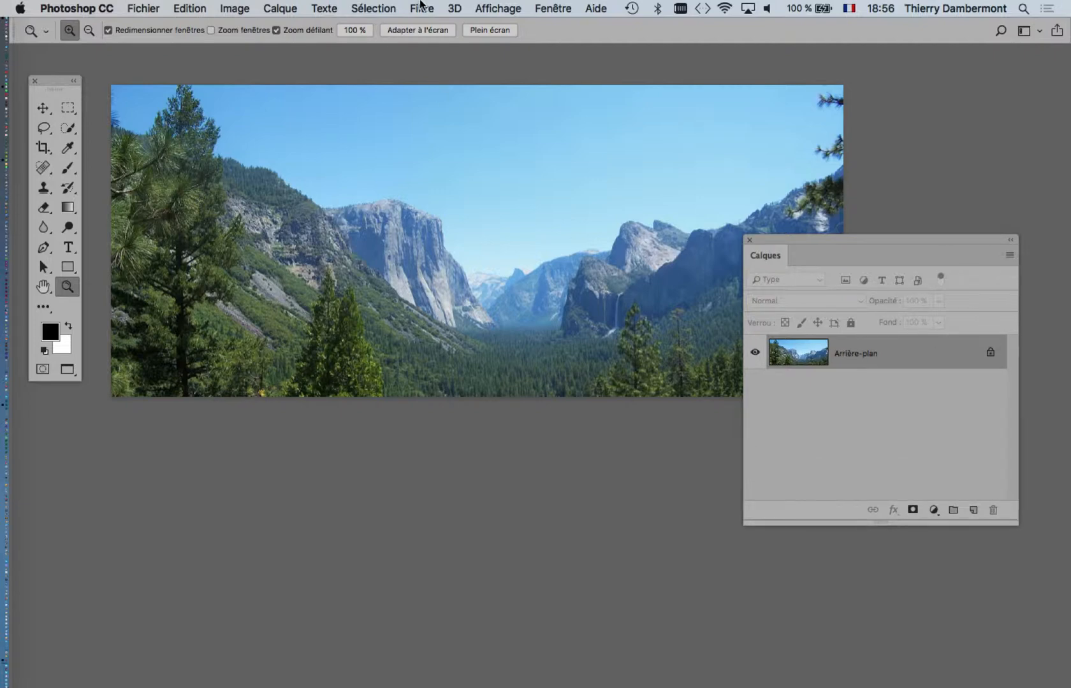
pyautogui.click(433, 8)
pyautogui.moveTo(465, 294)
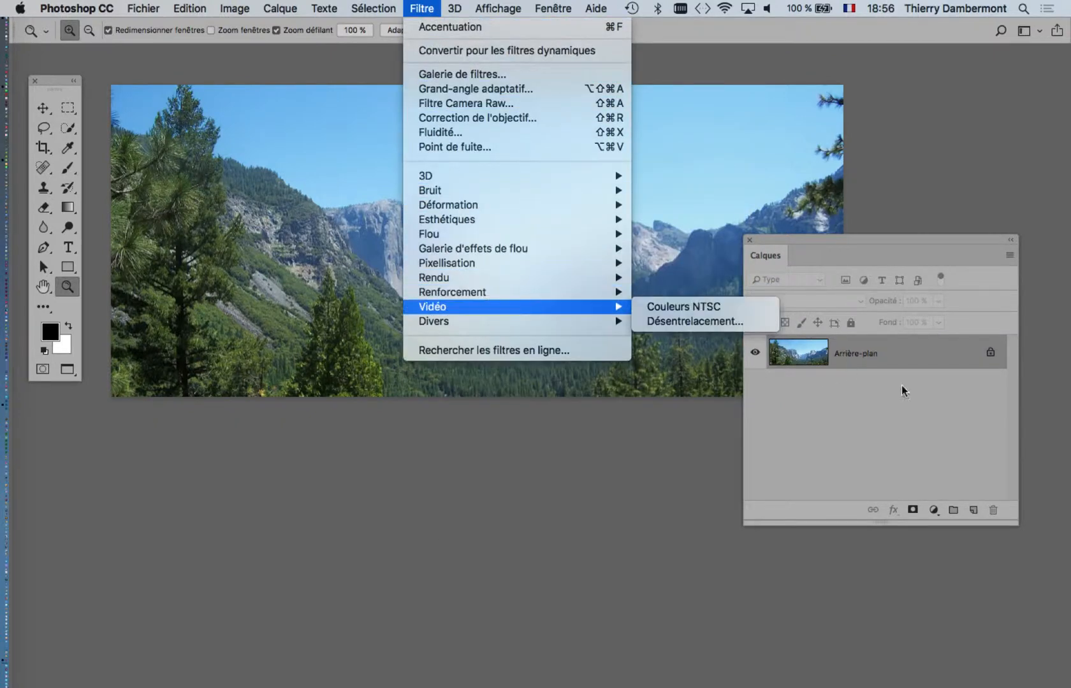
pyautogui.click(949, 411)
# Move and shorten the Layers panel, and convert the Arrière-plan layer into a smart object
pyautogui.moveTo(853, 238); pyautogui.dragTo(777, 193)
pyautogui.moveTo(941, 481); pyautogui.dragTo(951, 421)
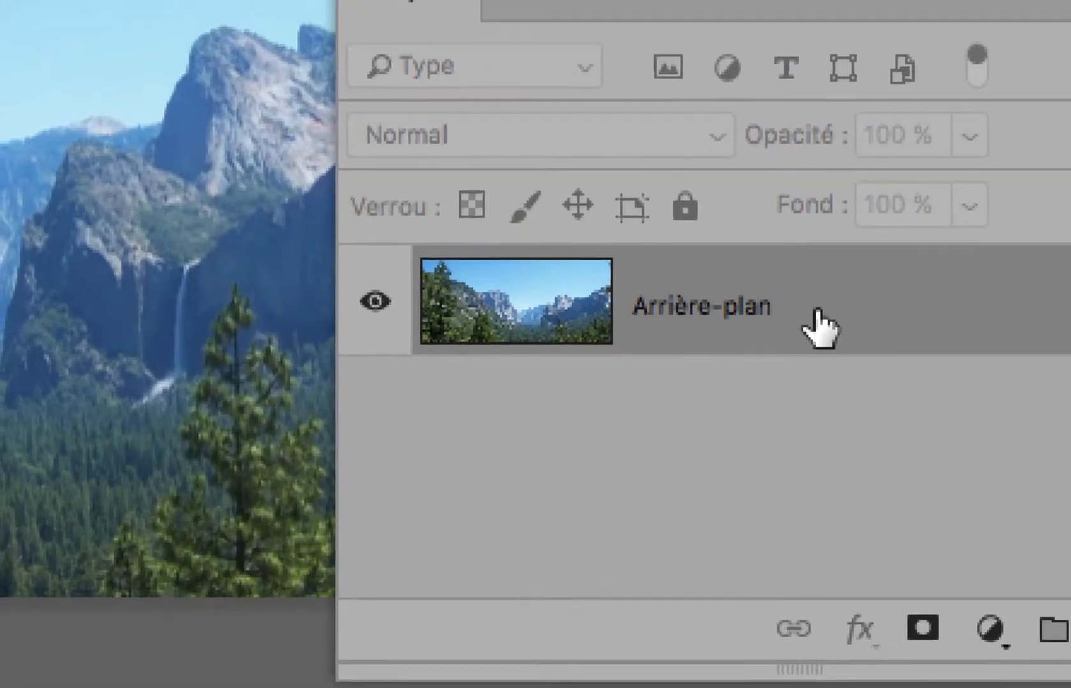
pyautogui.rightClick(817, 309)
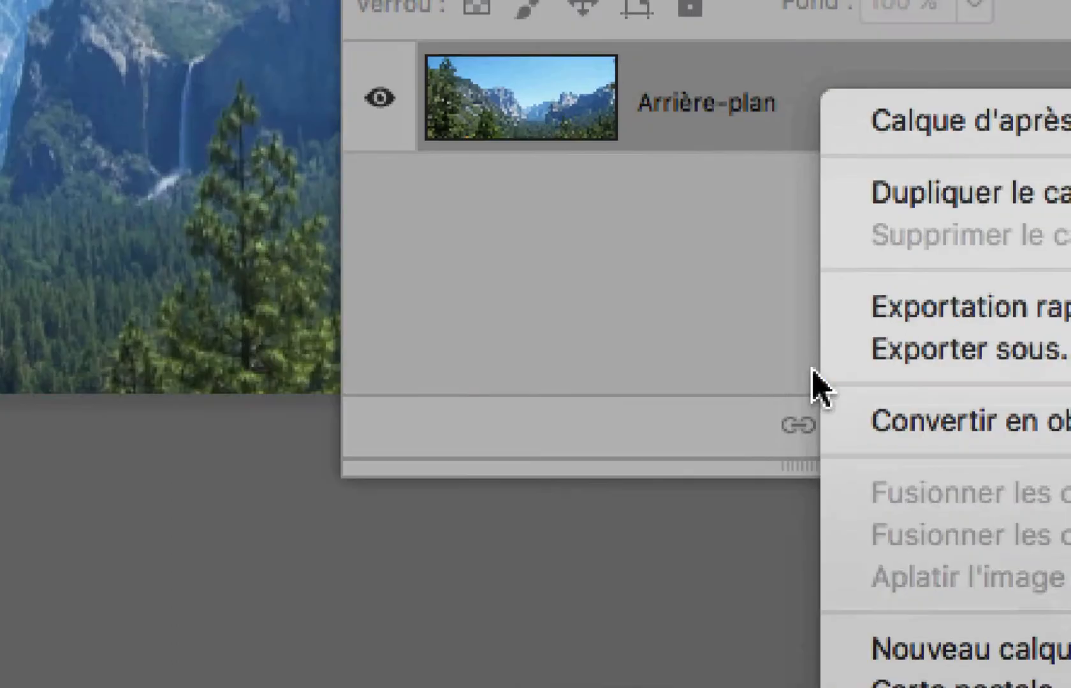
pyautogui.click(417, 143)
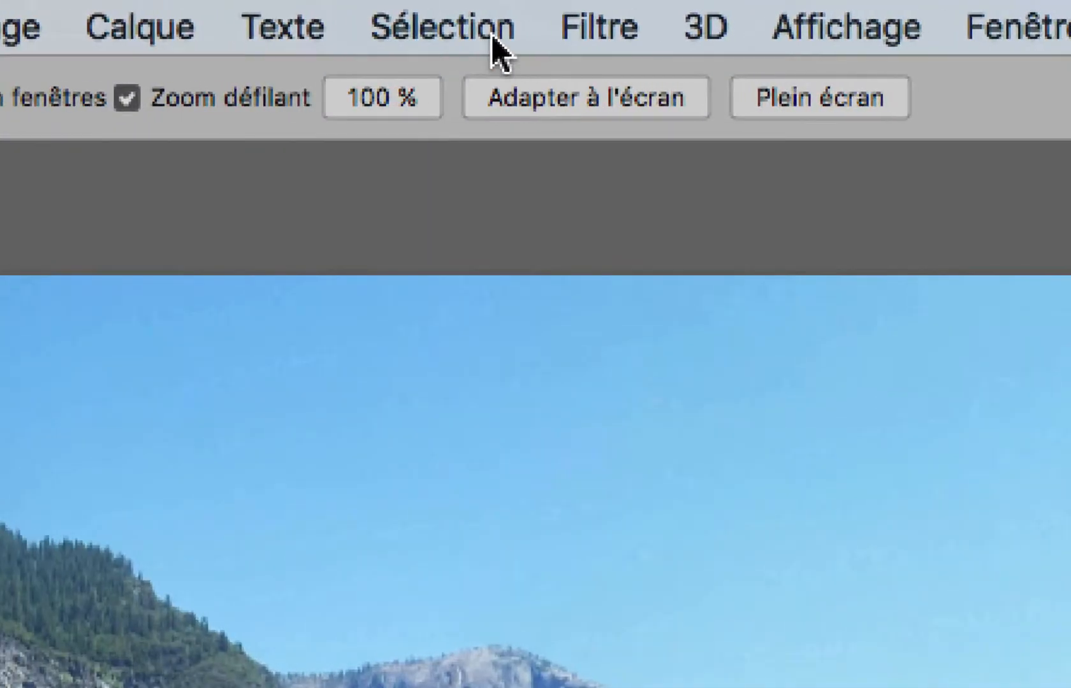
pyautogui.click(311, 22)
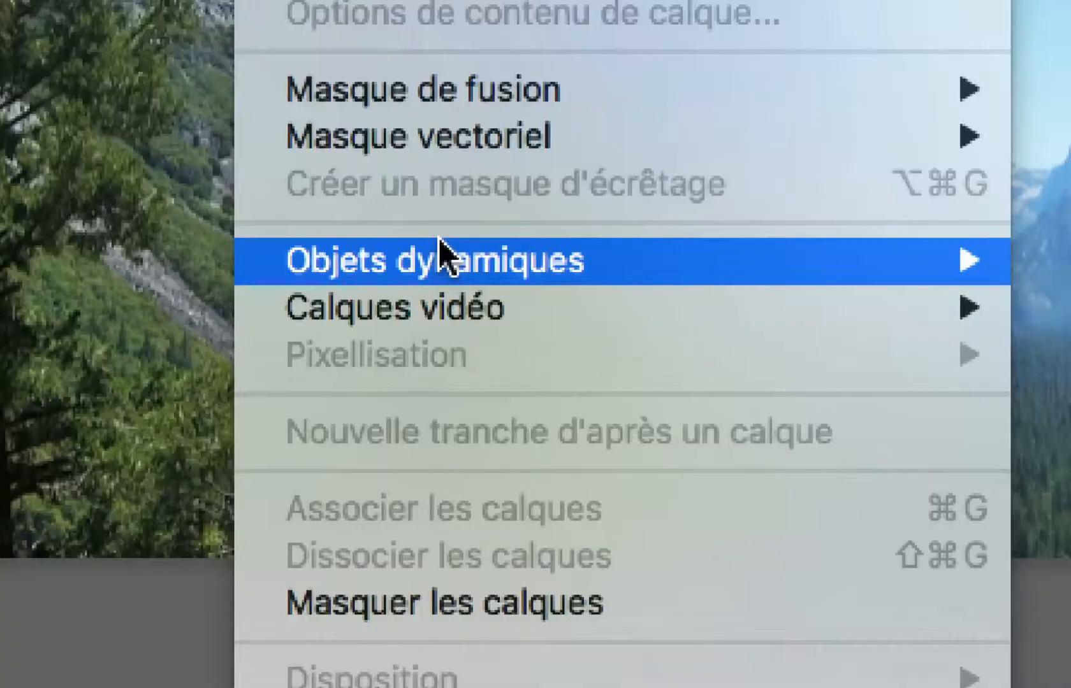
pyautogui.moveTo(960, 628)
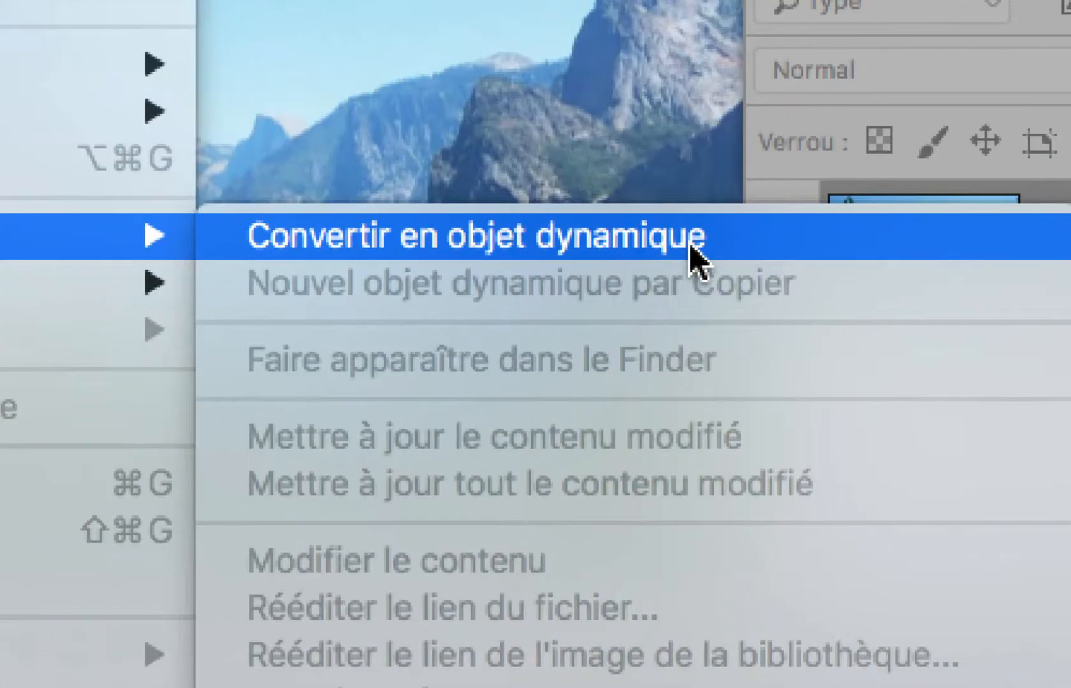
pyautogui.click(889, 242)
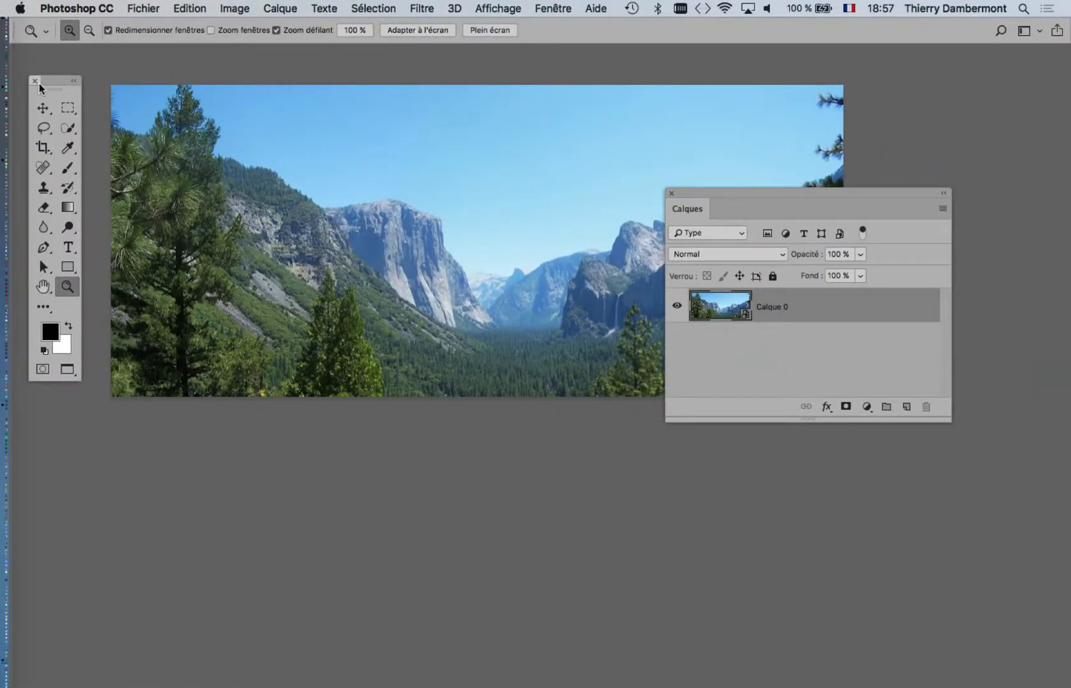
# Rearrange the tool palette and the Layers panel and recentre the Yosemite image between them
pyautogui.moveTo(39, 84); pyautogui.dragTo(64, 106)
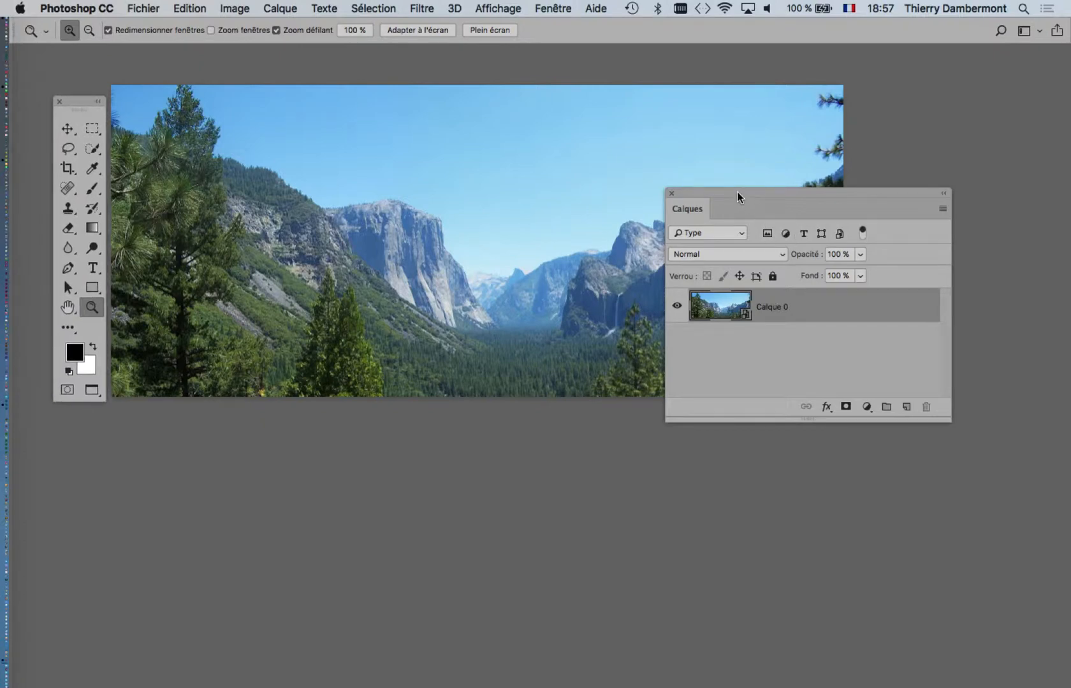
pyautogui.moveTo(737, 197); pyautogui.dragTo(881, 215)
pyautogui.moveTo(523, 238); pyautogui.dragTo(559, 275)
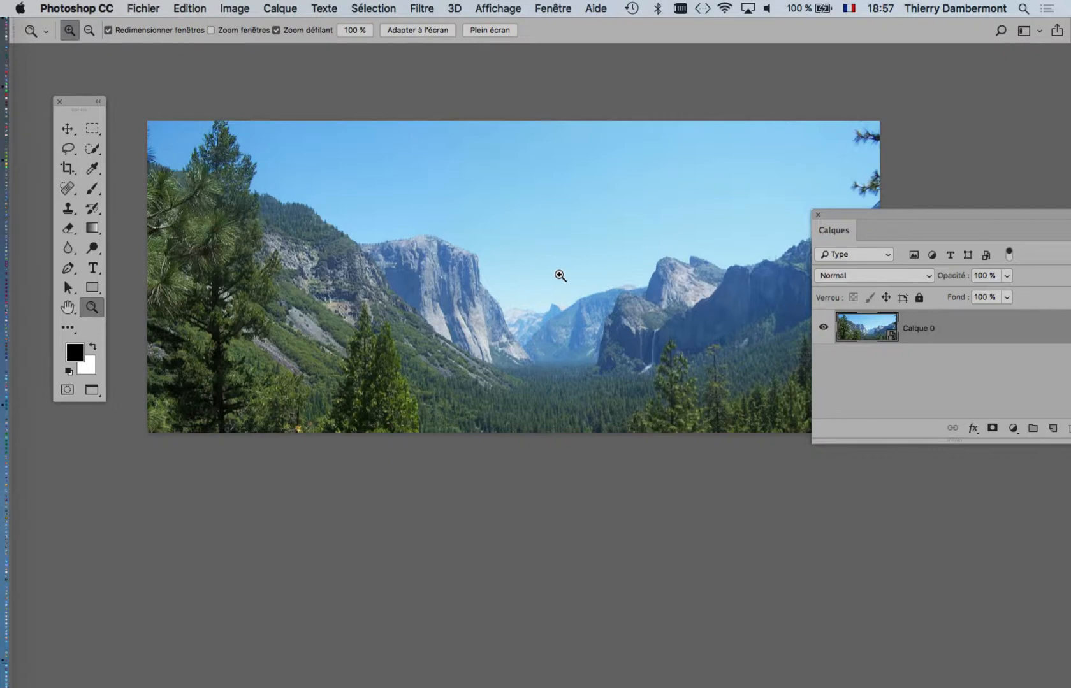
# Try to paint directly on the Calque 0 smart object with the Brush tool, declining to rasterize it
pyautogui.click(91, 196)
pyautogui.click(118, 190)
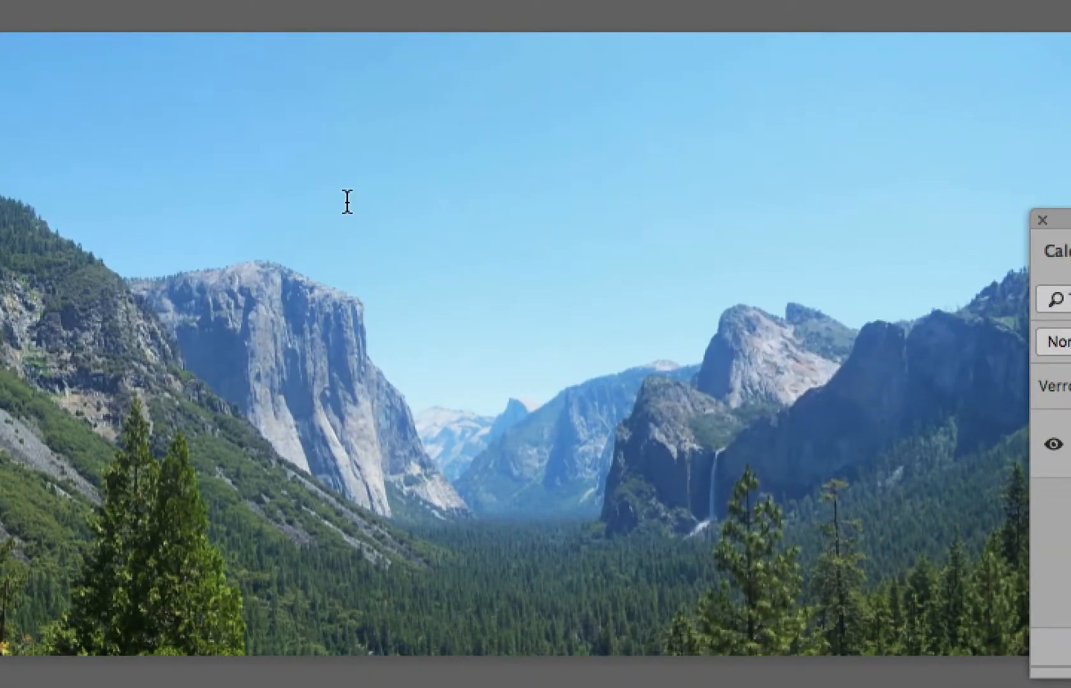
pyautogui.click(599, 233)
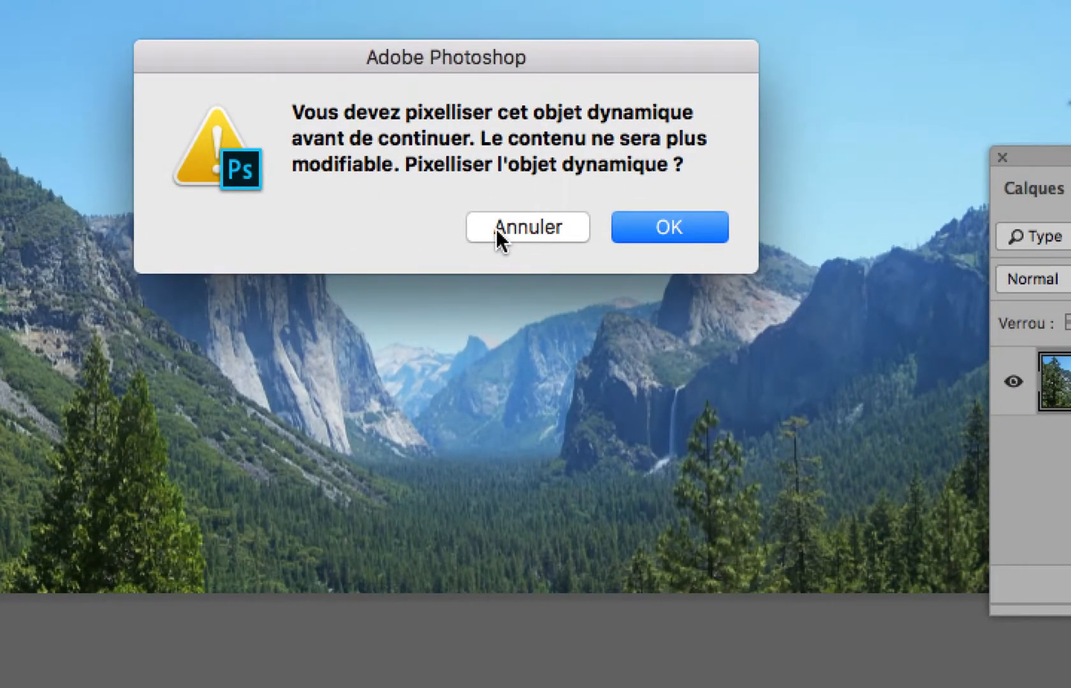
pyautogui.click(496, 229)
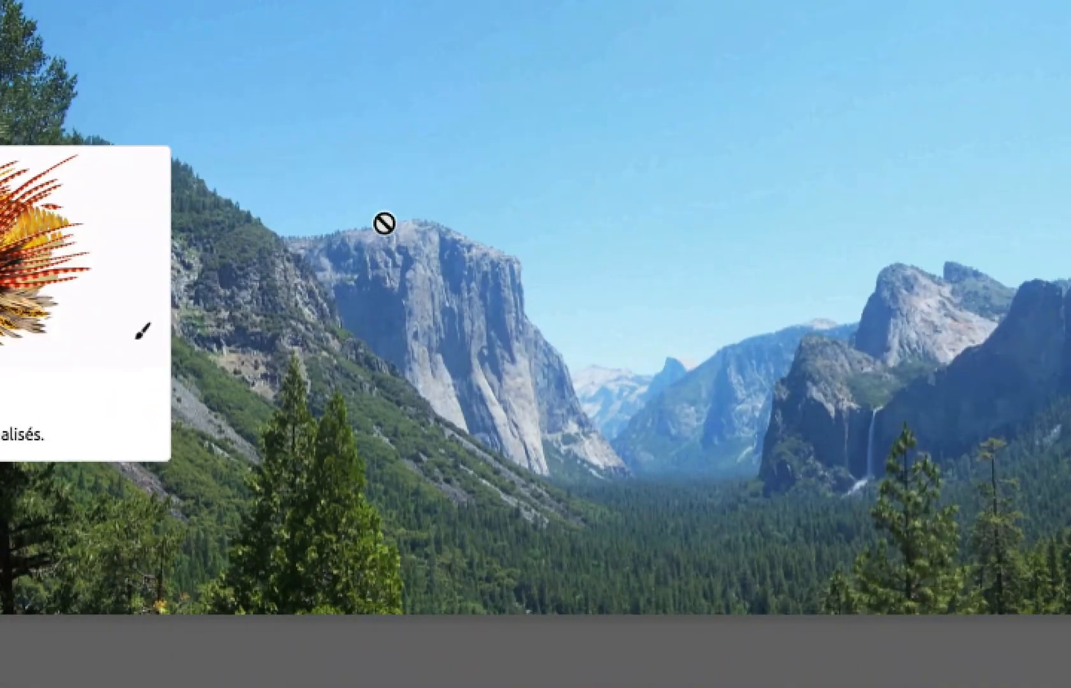
pyautogui.click(771, 262)
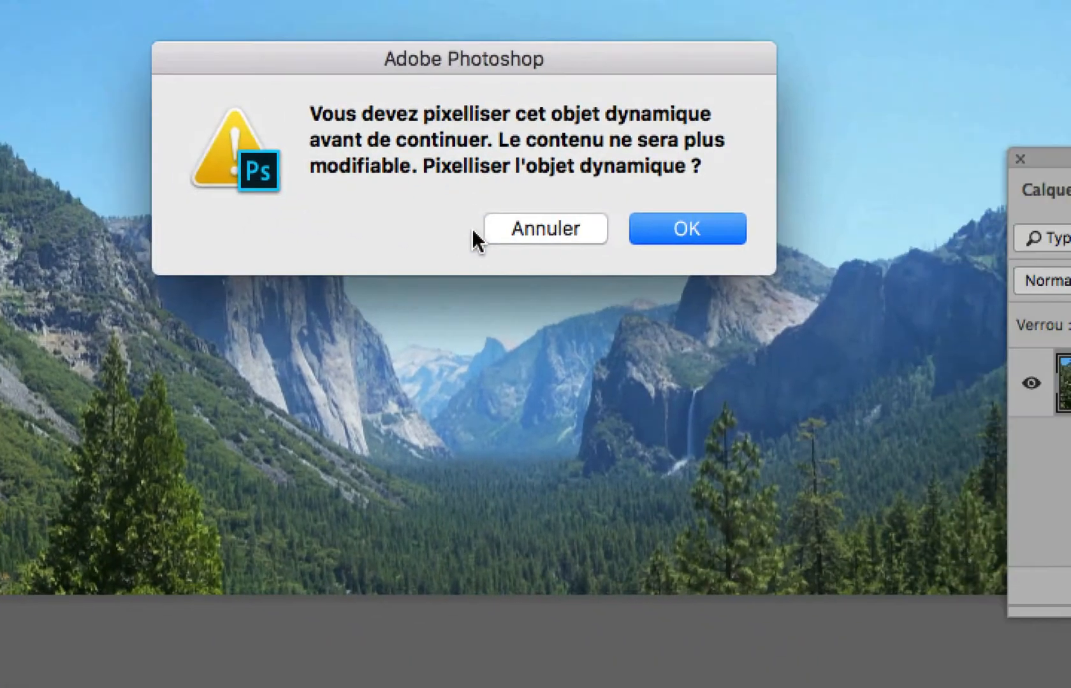
pyautogui.click(606, 240)
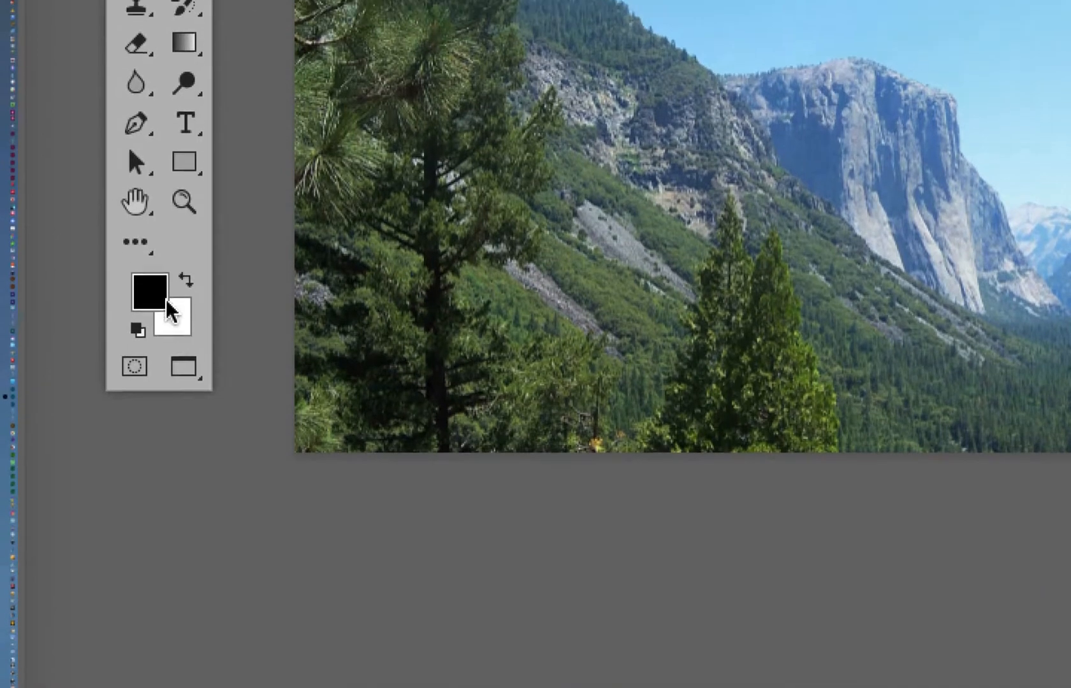
# Set the foreground colour to a golden yellow with RGB values 254, 203, 0
pyautogui.click(164, 301)
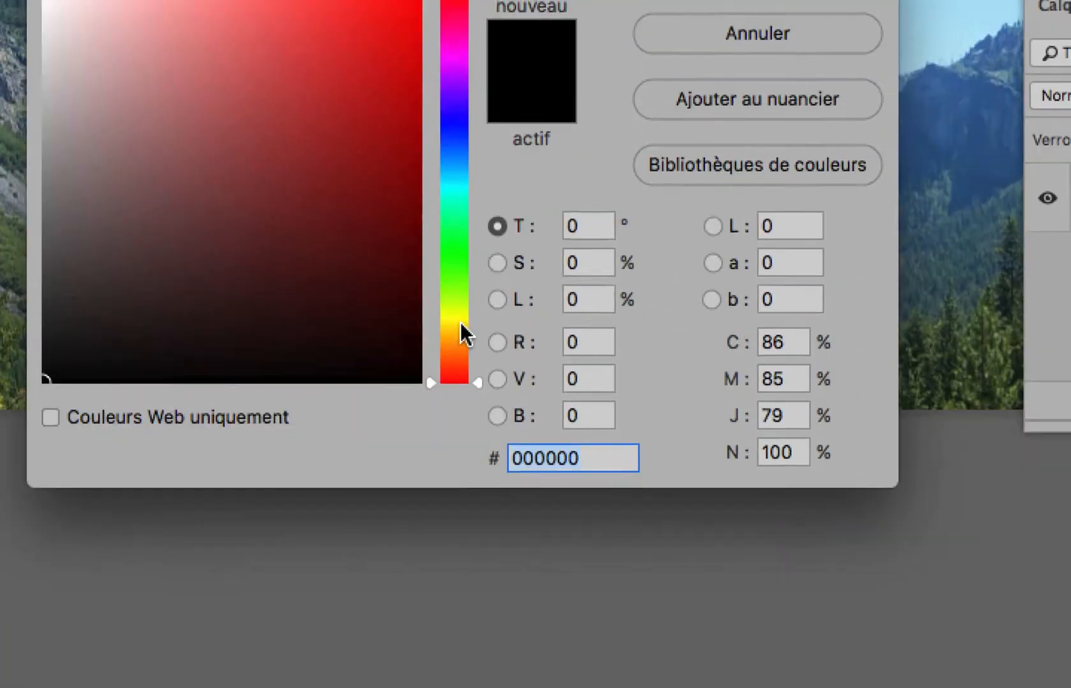
pyautogui.click(460, 327)
pyautogui.moveTo(348, 164); pyautogui.dragTo(477, 0)
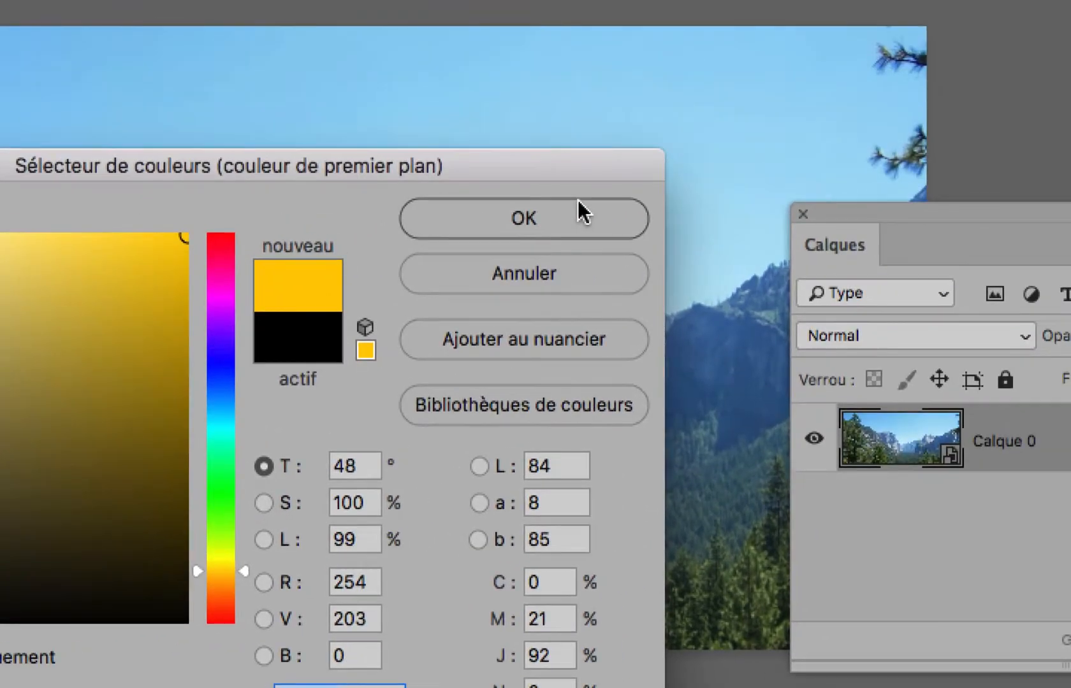
pyautogui.click(887, 76)
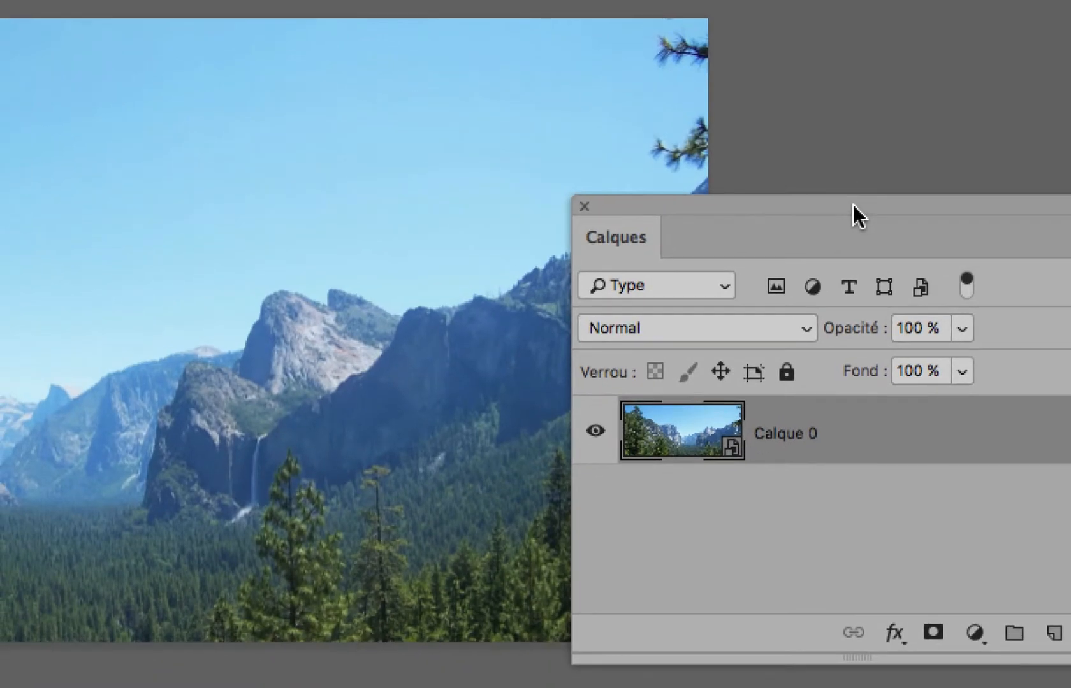
# Add a new layer above Calque 0, set the brush diameter to 62 px, and paint a wavy yellow stroke across the sky
pyautogui.moveTo(833, 43); pyautogui.dragTo(578, 70)
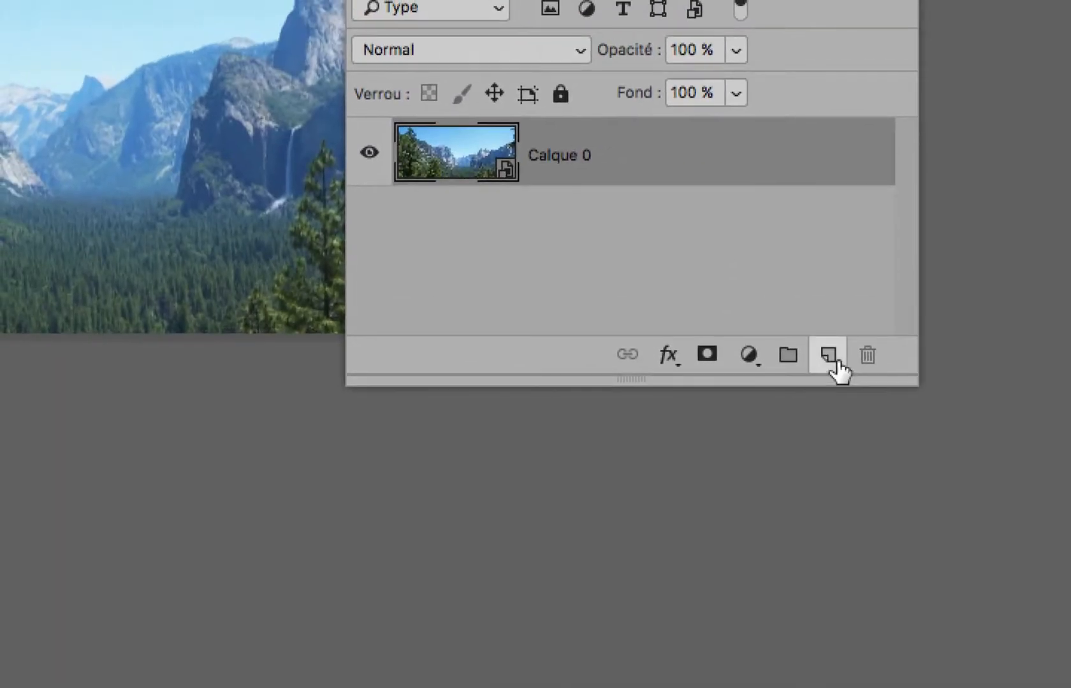
pyautogui.click(837, 363)
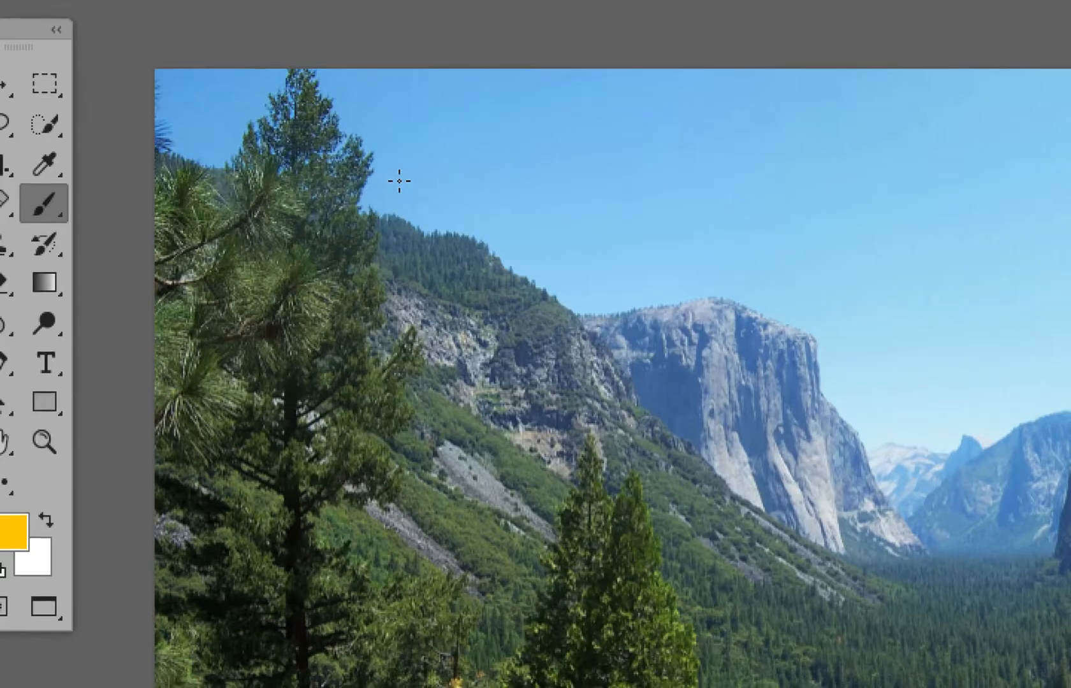
pyautogui.moveTo(400, 181)
pyautogui.mouseDown()
pyautogui.moveTo(438, 200)
pyautogui.moveTo(419, 338)
pyautogui.moveTo(371, 350)
pyautogui.mouseUp()
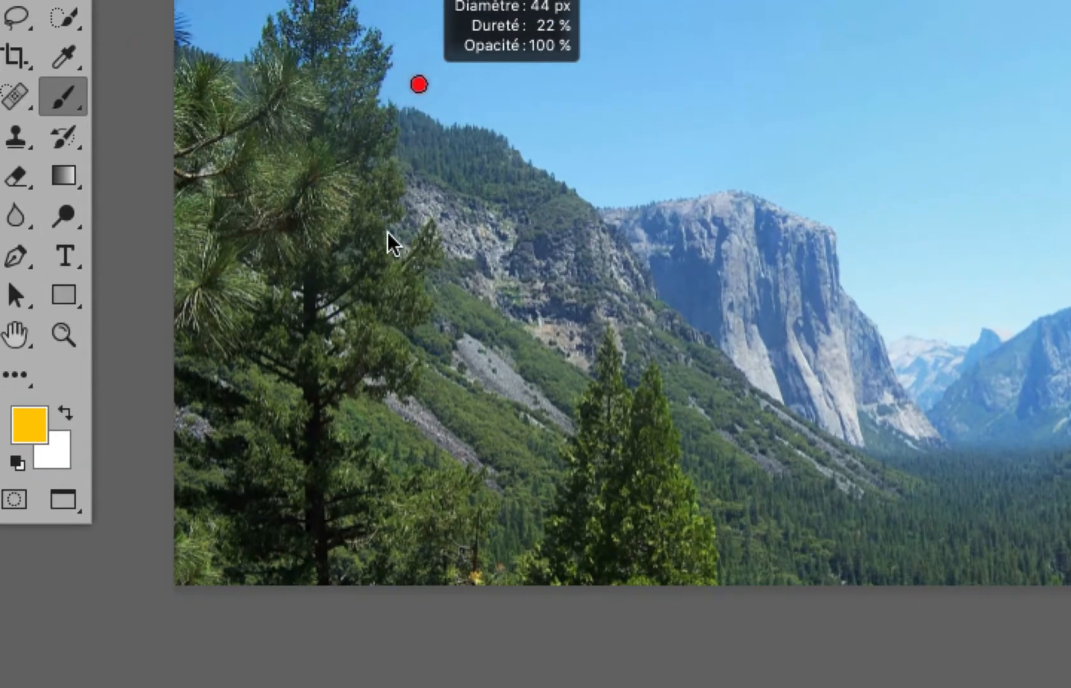
pyautogui.moveTo(387, 233); pyautogui.dragTo(411, 245)
pyautogui.moveTo(340, 49); pyautogui.dragTo(806, 59)
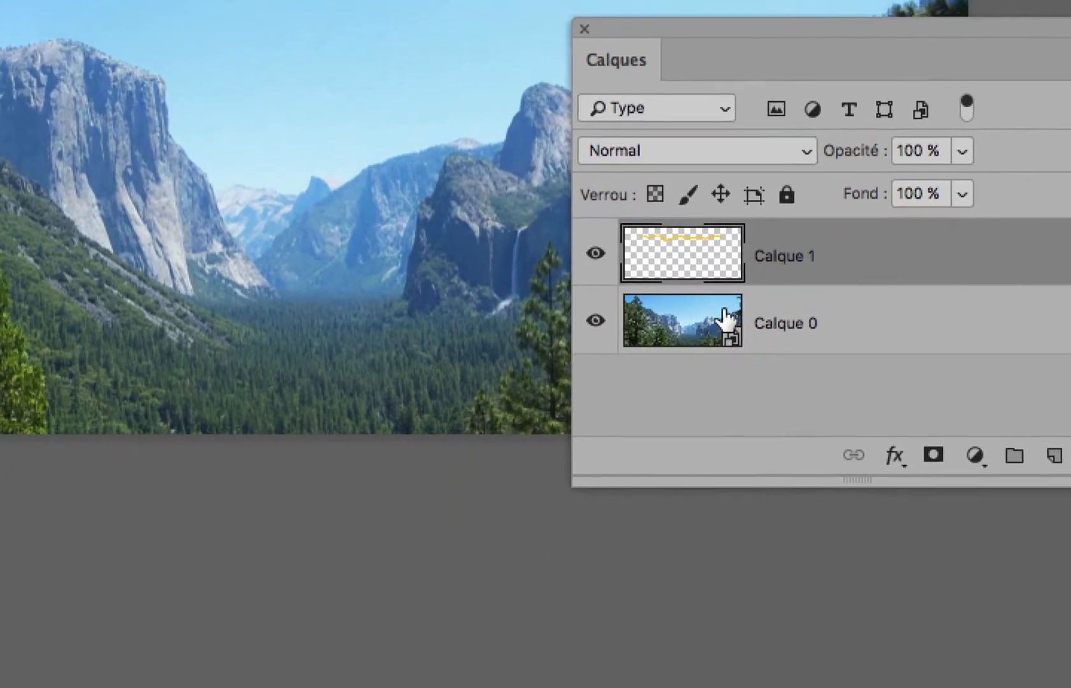
# Make Calque 0 the active layer and return to Calque 1, repositioning the Layers panel around the image
pyautogui.click(719, 352)
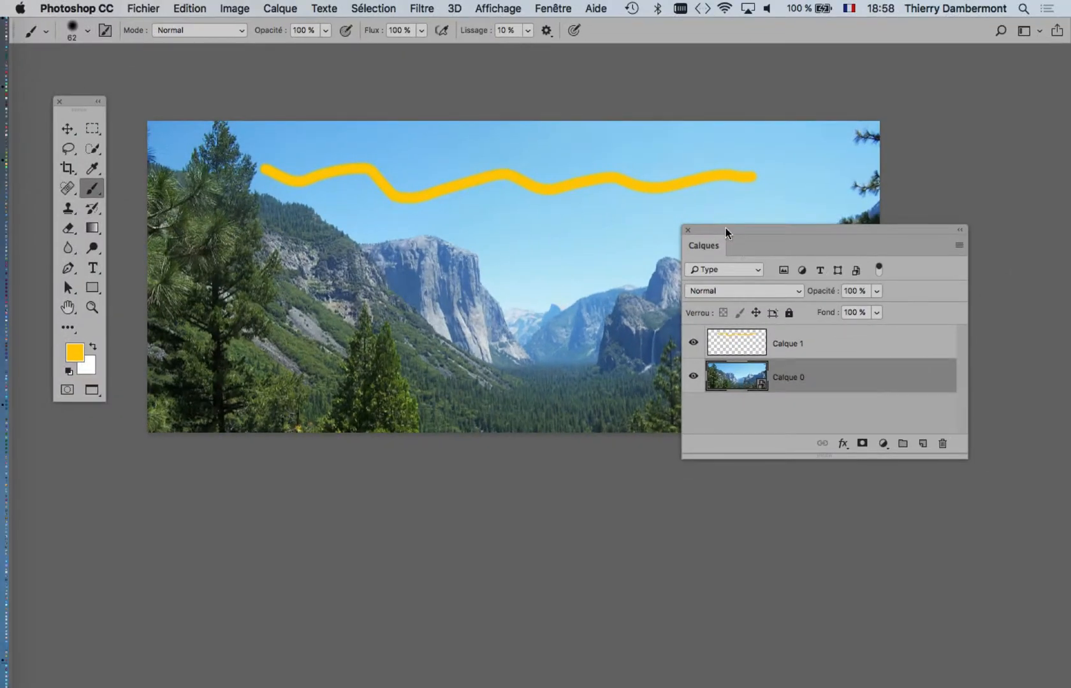
pyautogui.moveTo(725, 228); pyautogui.dragTo(806, 313)
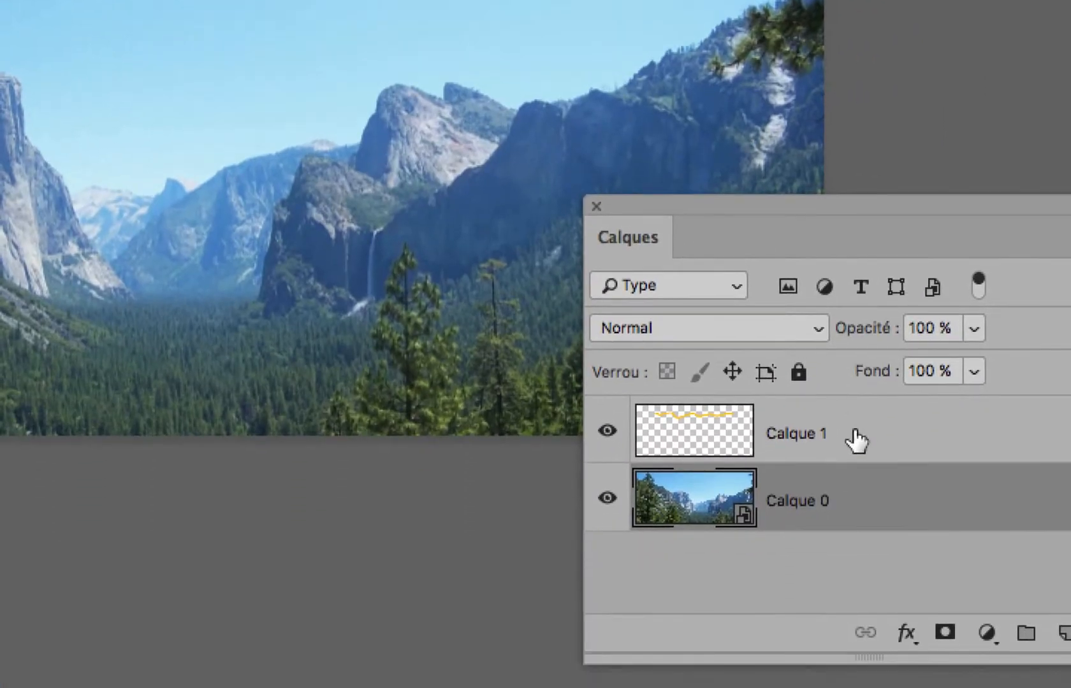
pyautogui.click(857, 440)
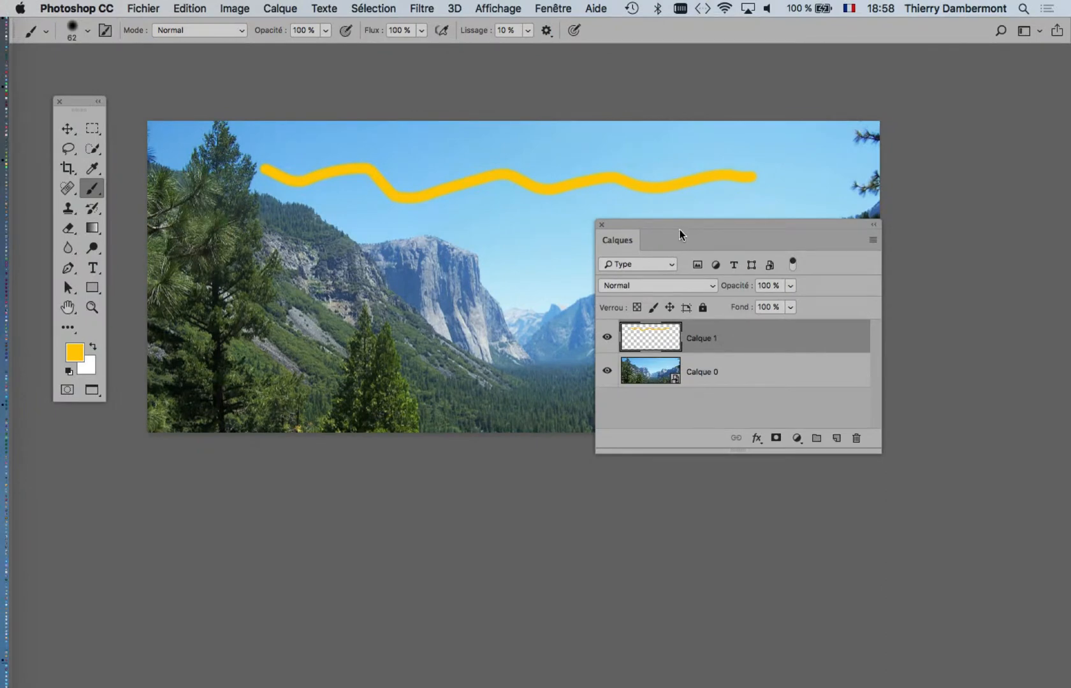
pyautogui.moveTo(680, 235)
pyautogui.mouseDown()
pyautogui.moveTo(785, 262)
pyautogui.moveTo(843, 365)
pyautogui.mouseUp()
# Using the Move tool with Calque 1 active, shift the yellow stroke slightly down and to the right
pyautogui.click(64, 130)
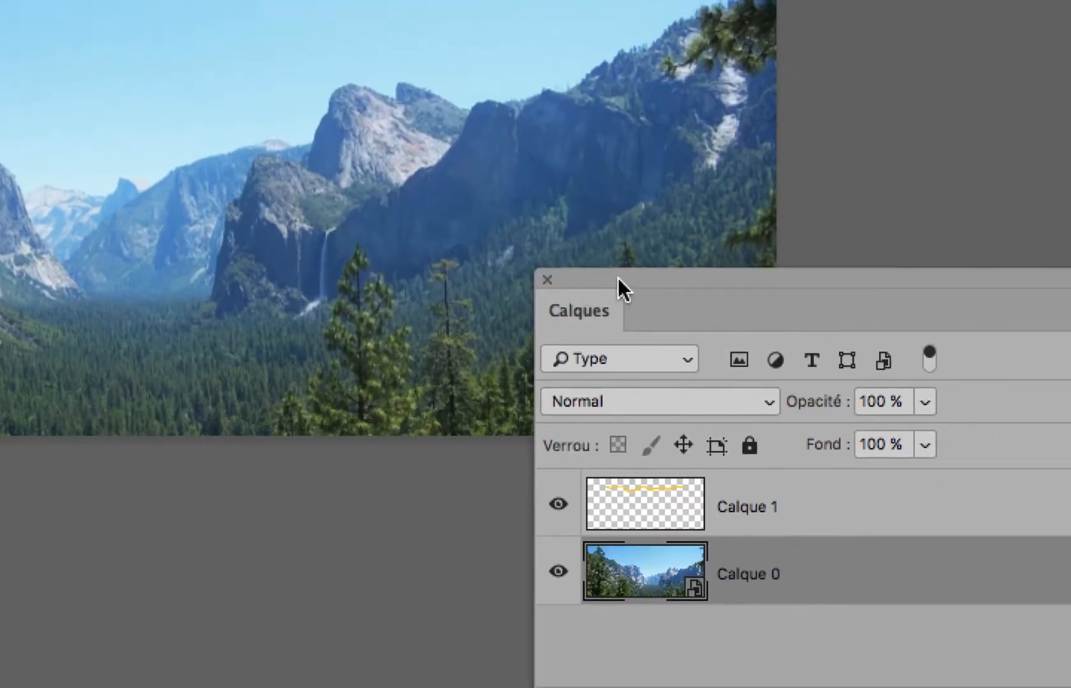
pyautogui.moveTo(1013, 491); pyautogui.dragTo(526, 0)
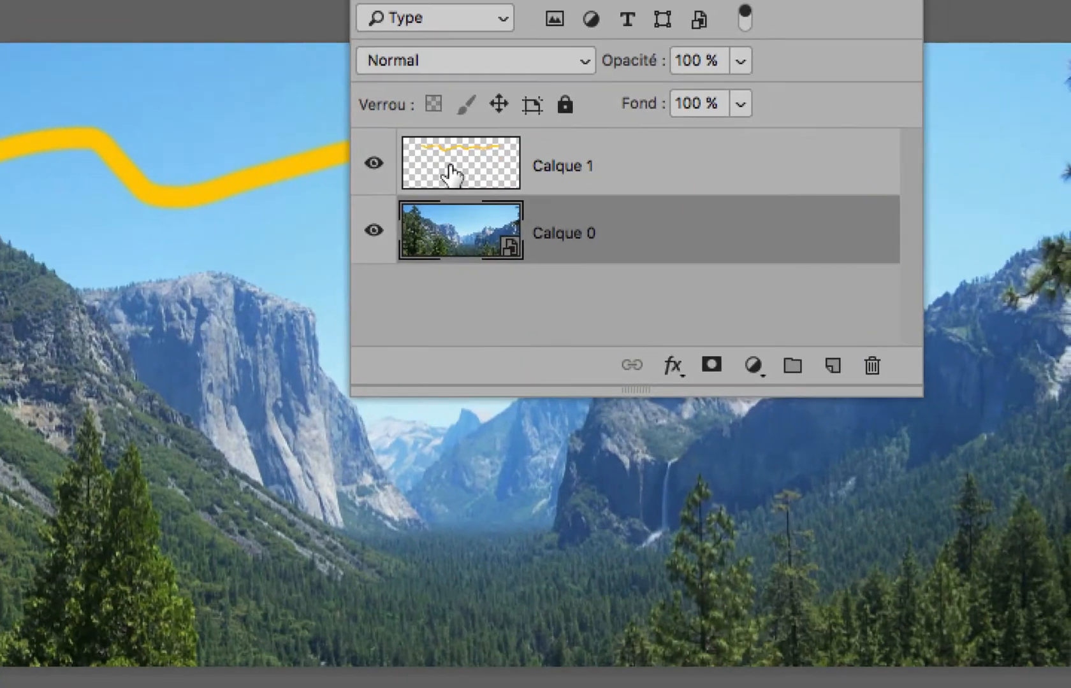
pyautogui.click(500, 361)
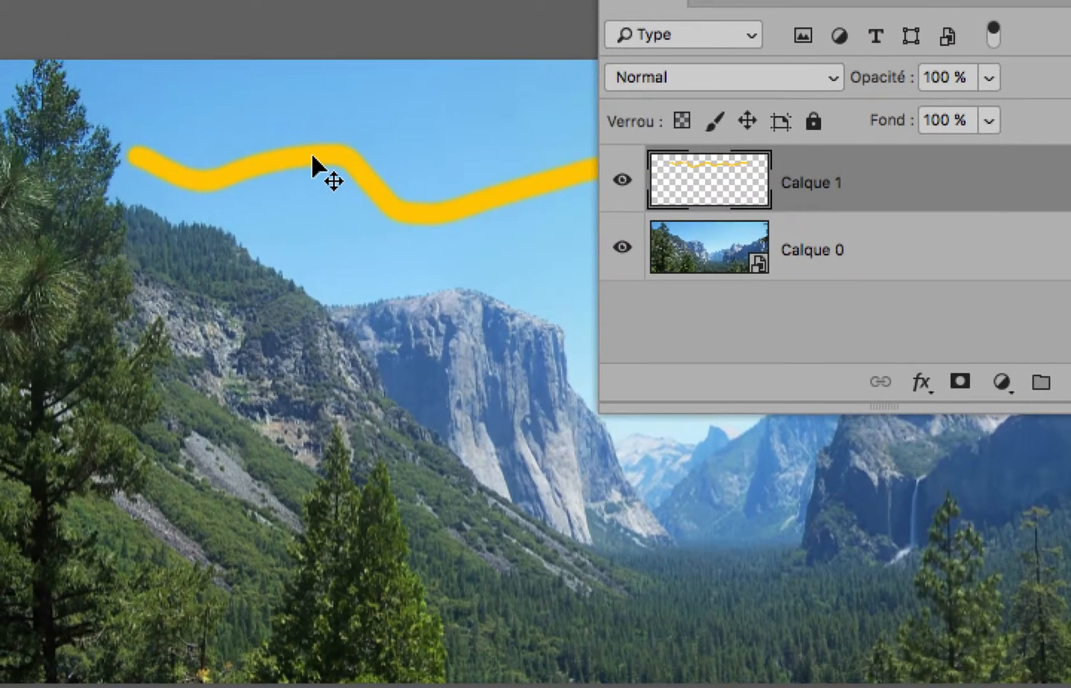
pyautogui.moveTo(312, 158); pyautogui.dragTo(342, 182)
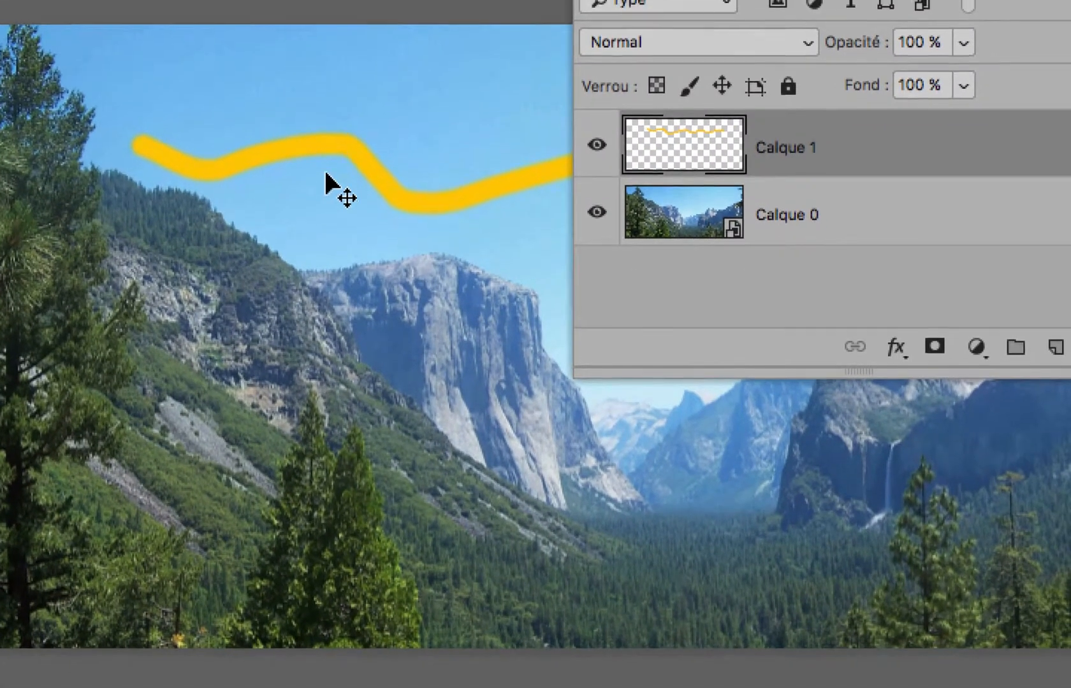
# Turn off the Move tool's automatic selection and make Calque 1 the active layer again
pyautogui.click(357, 211)
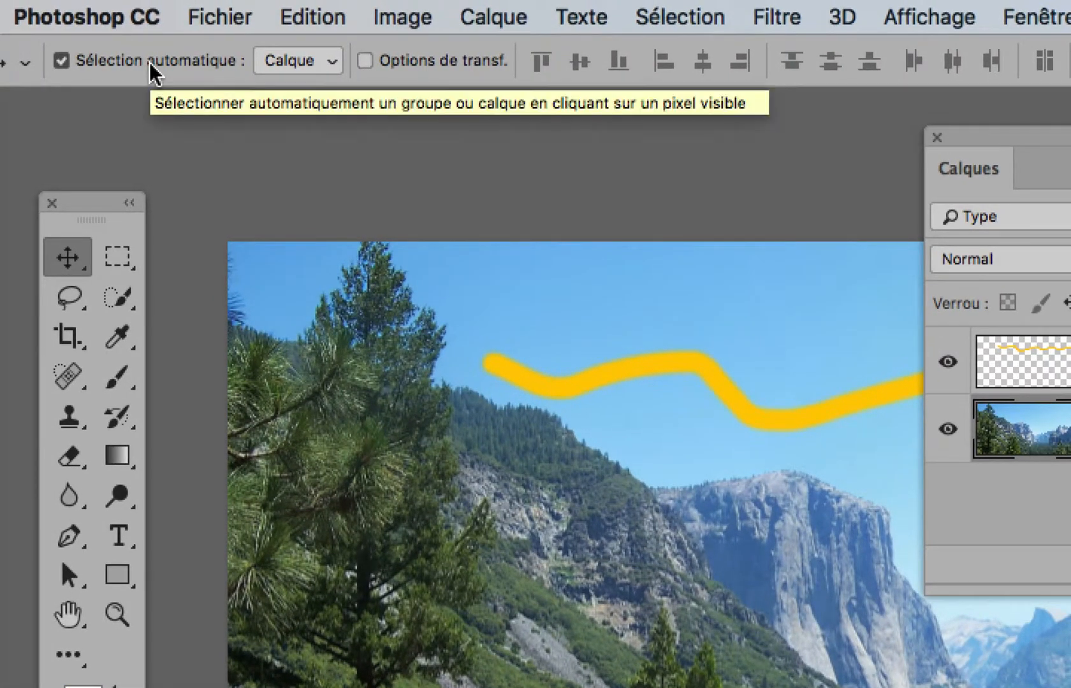
pyautogui.click(149, 62)
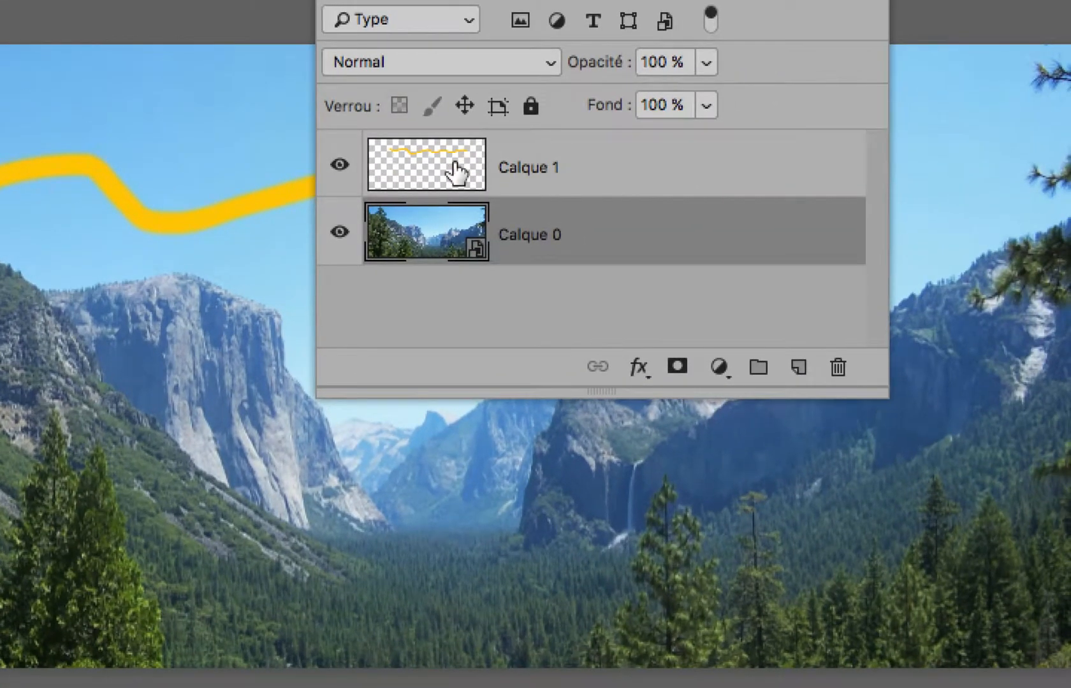
pyautogui.click(456, 173)
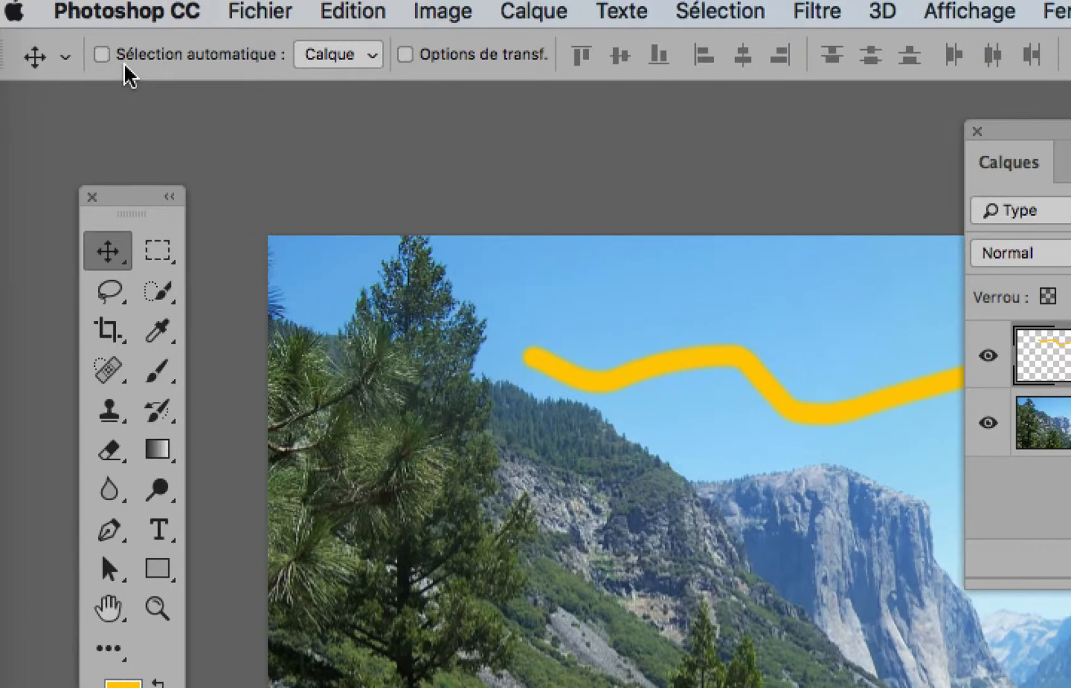
# Toggle automatic selection on and off, and switch its target to Groupe and back to Calque
pyautogui.click(124, 63)
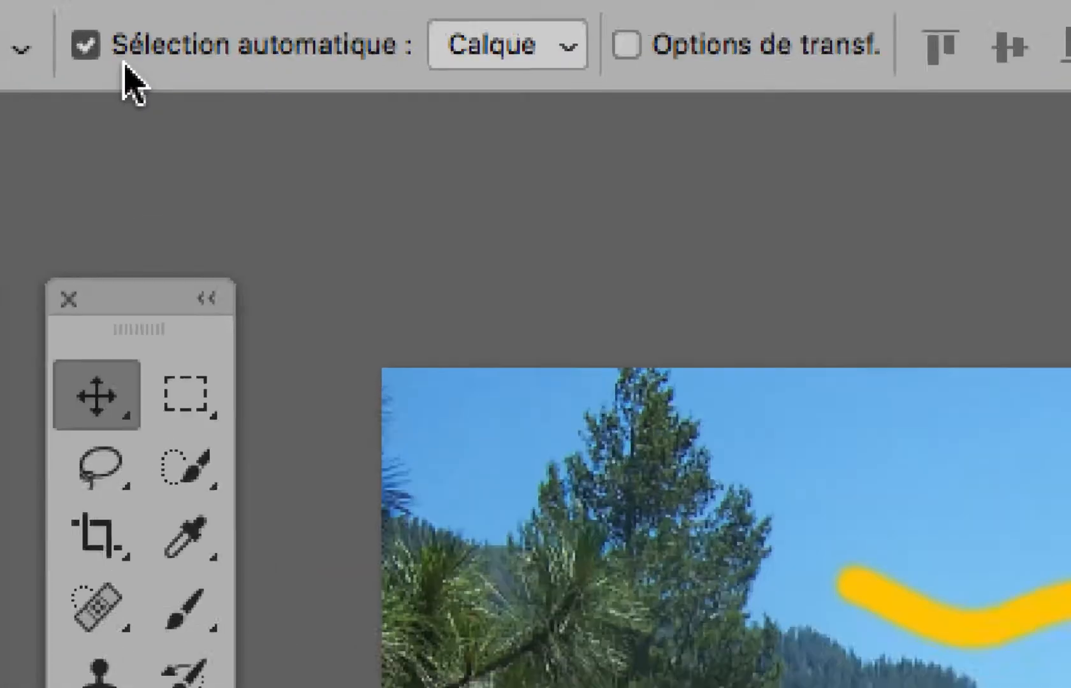
pyautogui.click(123, 64)
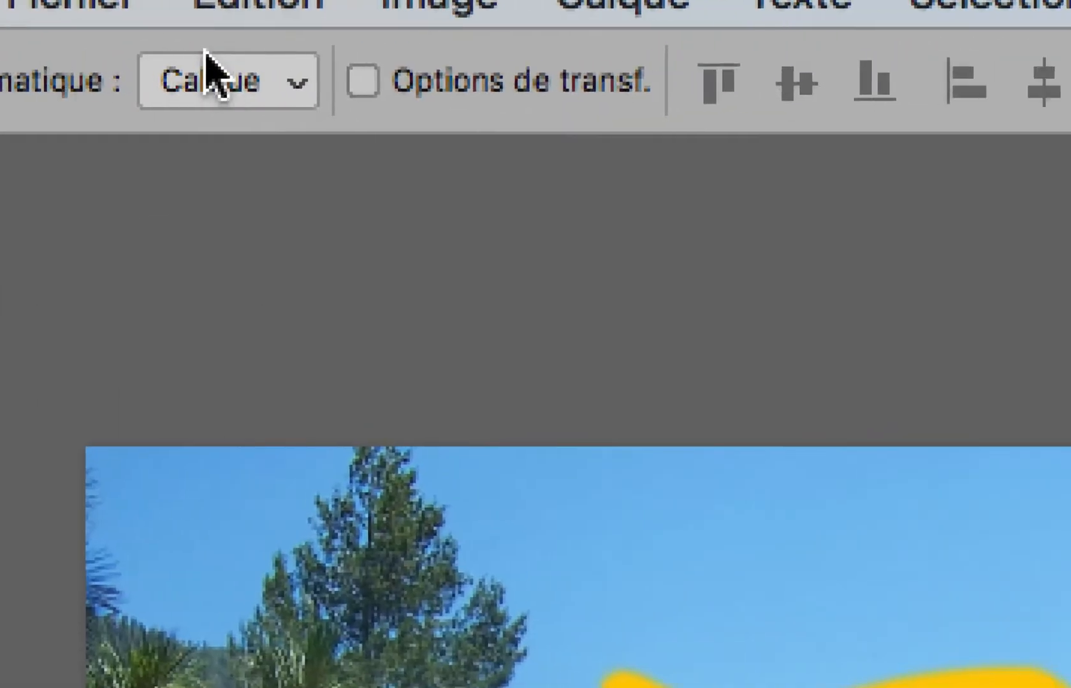
pyautogui.click(539, 41)
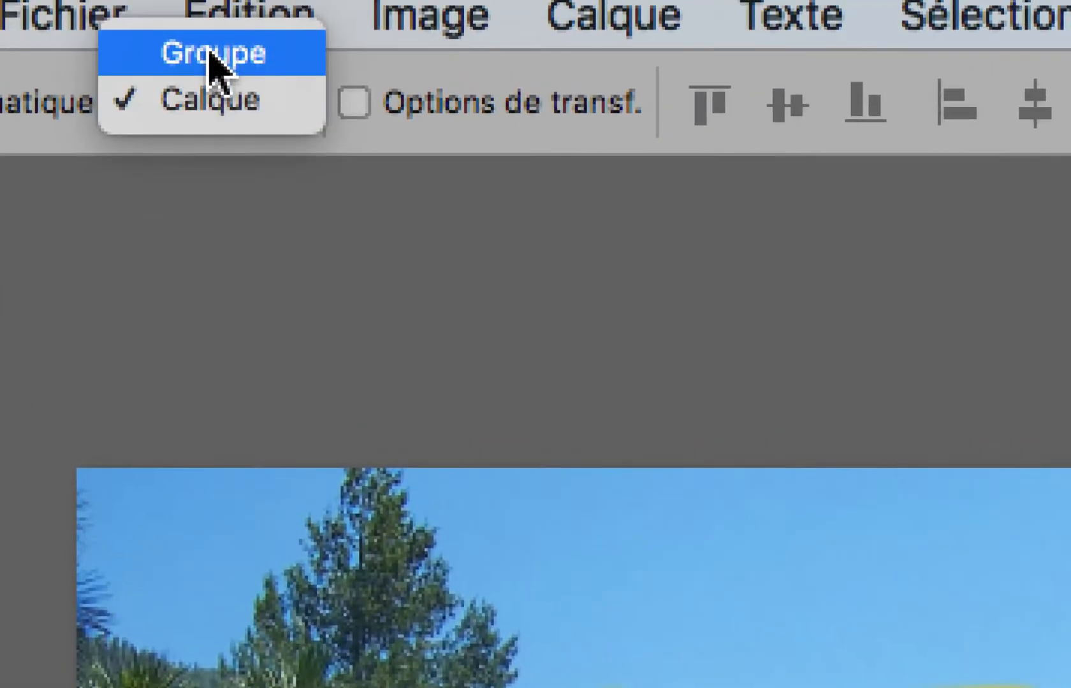
pyautogui.click(214, 63)
pyautogui.click(211, 101)
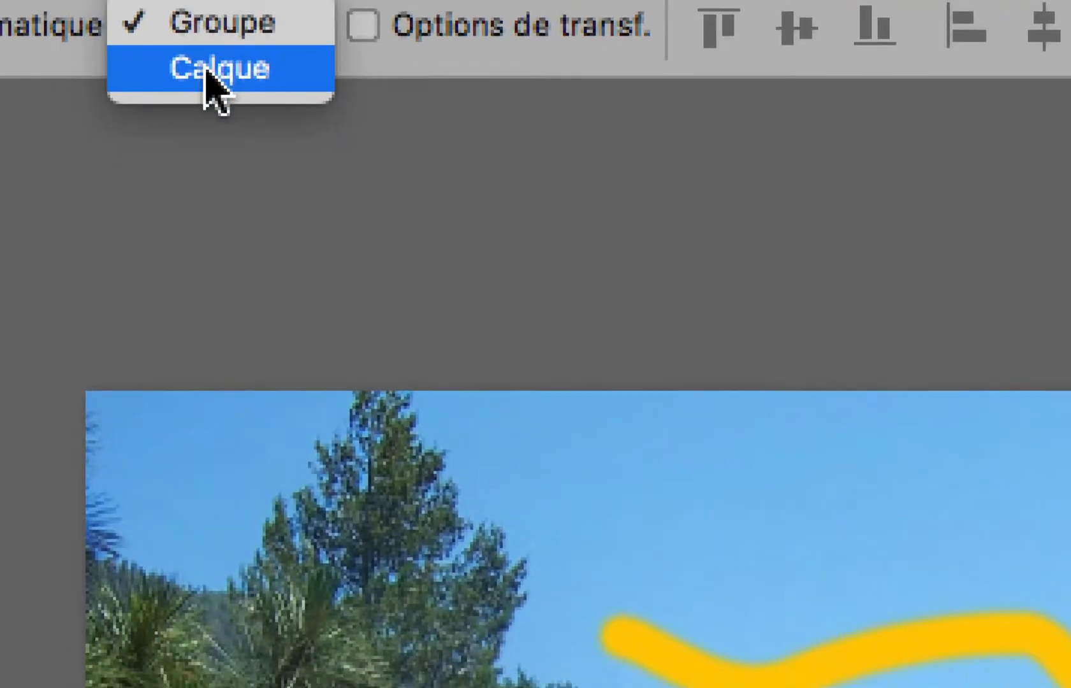
pyautogui.click(210, 69)
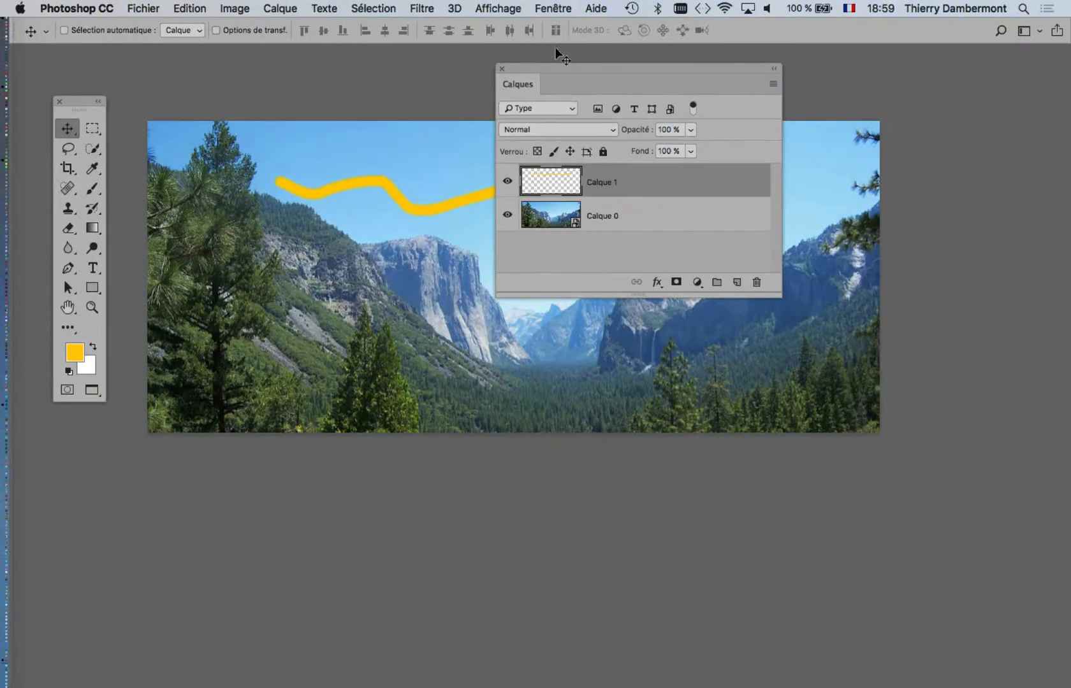
# Move the Layers panel off the stroke, and shift the yellow stroke from the sky down across the mountains
pyautogui.moveTo(585, 65); pyautogui.dragTo(806, 243)
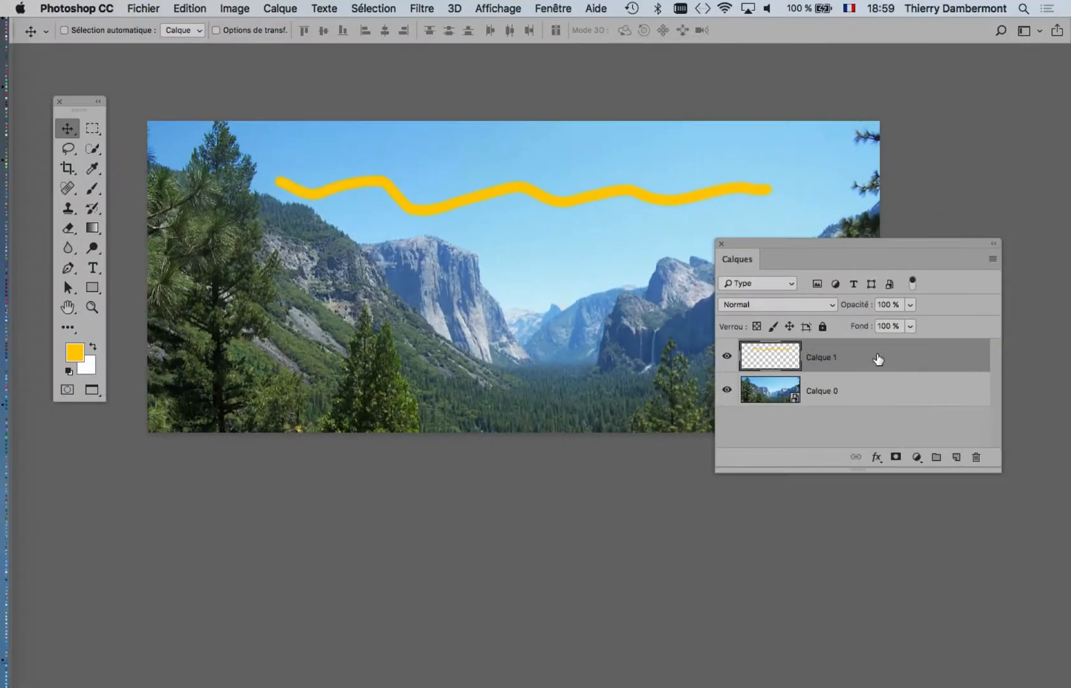
pyautogui.moveTo(498, 220)
pyautogui.mouseDown()
pyautogui.moveTo(501, 249)
pyautogui.moveTo(481, 268)
pyautogui.moveTo(446, 222)
pyautogui.moveTo(510, 244)
pyautogui.moveTo(453, 254)
pyautogui.moveTo(457, 215)
pyautogui.moveTo(567, 218)
pyautogui.moveTo(545, 209)
pyautogui.mouseUp()
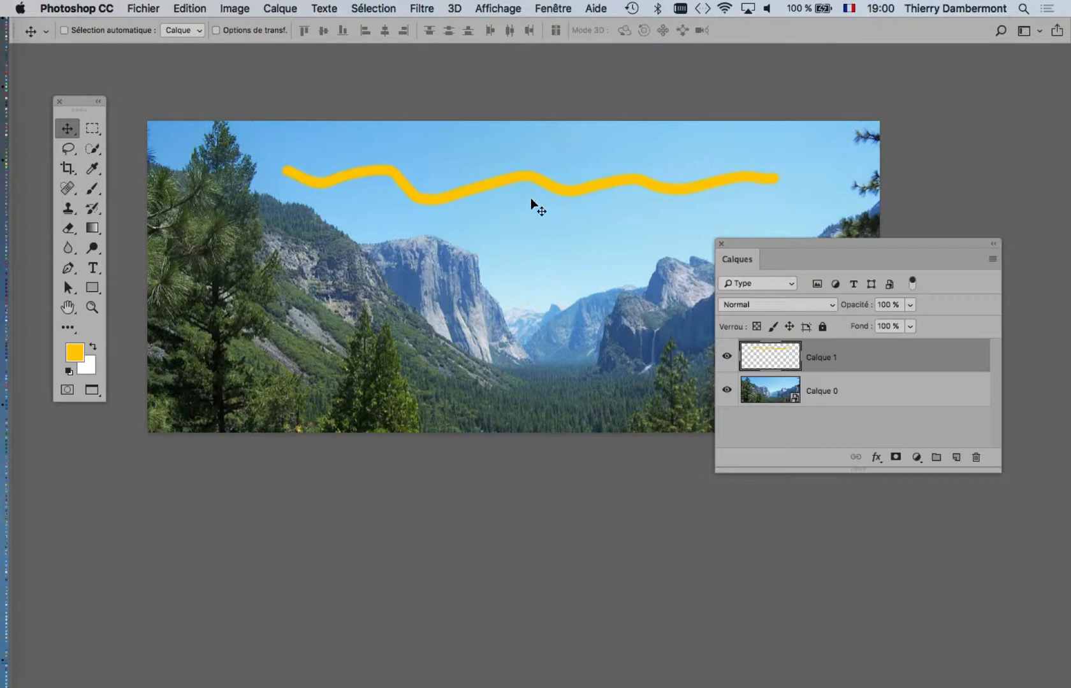
pyautogui.moveTo(530, 197)
pyautogui.mouseDown()
pyautogui.moveTo(605, 287)
pyautogui.moveTo(454, 322)
pyautogui.moveTo(457, 192)
pyautogui.moveTo(473, 350)
pyautogui.mouseUp()
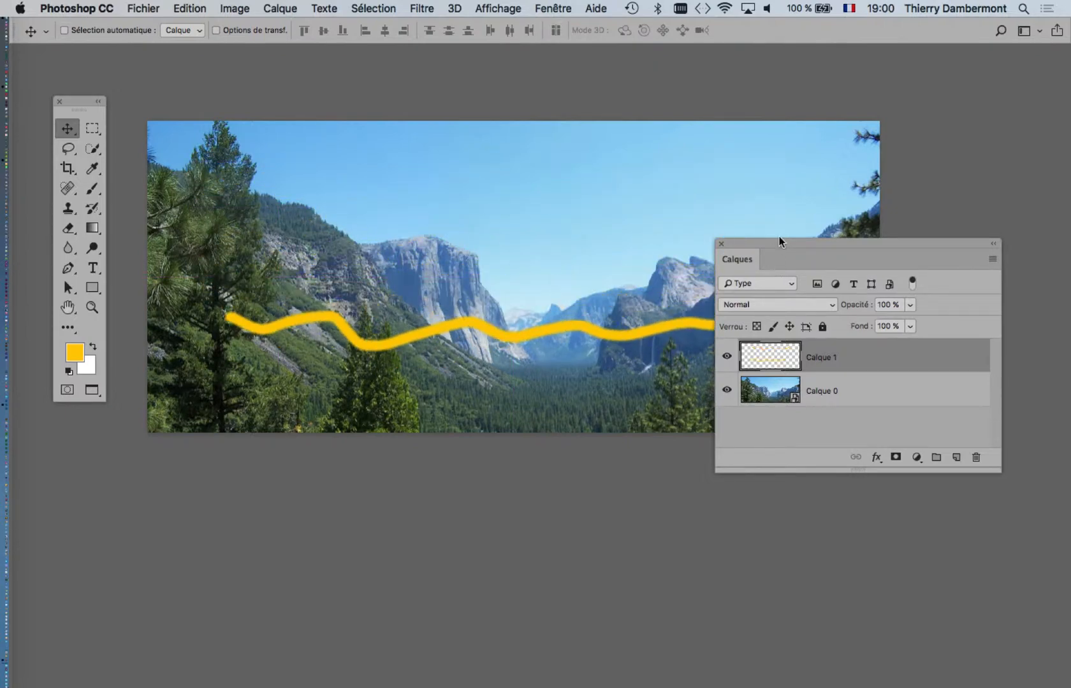
# Place the Layers panel beside the photo, and move the yellow stroke back up into the sky
pyautogui.moveTo(779, 241); pyautogui.dragTo(965, 192)
pyautogui.moveTo(673, 321)
pyautogui.mouseDown()
pyautogui.moveTo(722, 395)
pyautogui.moveTo(694, 185)
pyautogui.moveTo(675, 195)
pyautogui.mouseUp()
pyautogui.moveTo(598, 215)
pyautogui.mouseDown()
pyautogui.moveTo(676, 354)
pyautogui.moveTo(599, 400)
pyautogui.moveTo(577, 189)
pyautogui.moveTo(612, 195)
pyautogui.mouseUp()
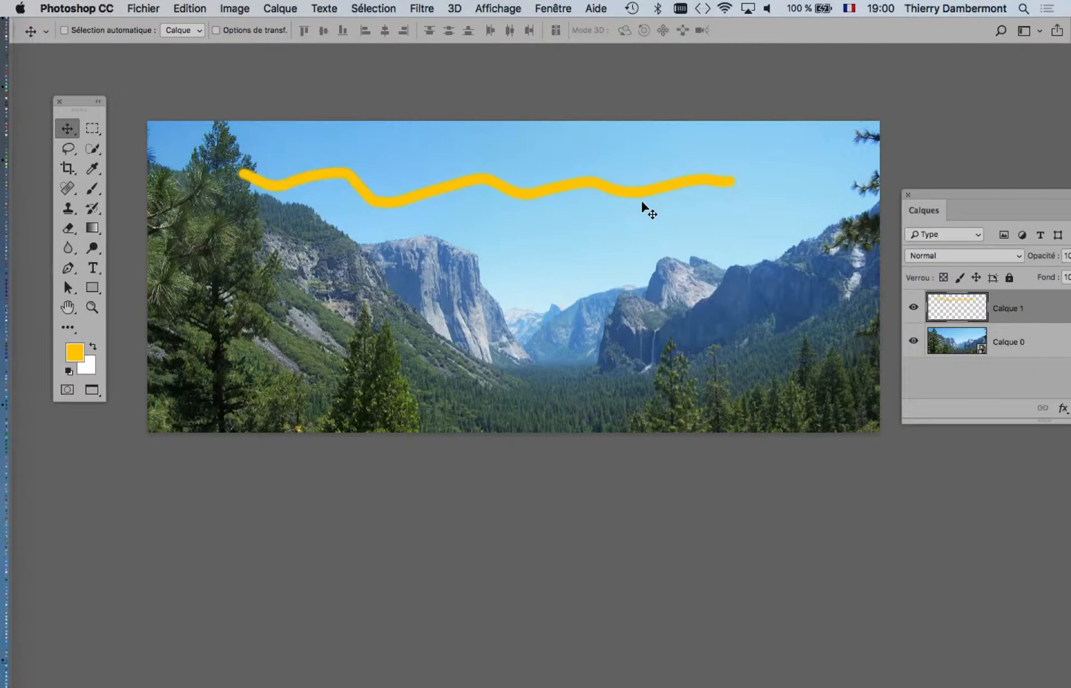
pyautogui.moveTo(644, 208)
pyautogui.mouseDown()
pyautogui.moveTo(619, 175)
pyautogui.moveTo(614, 204)
pyautogui.mouseUp()
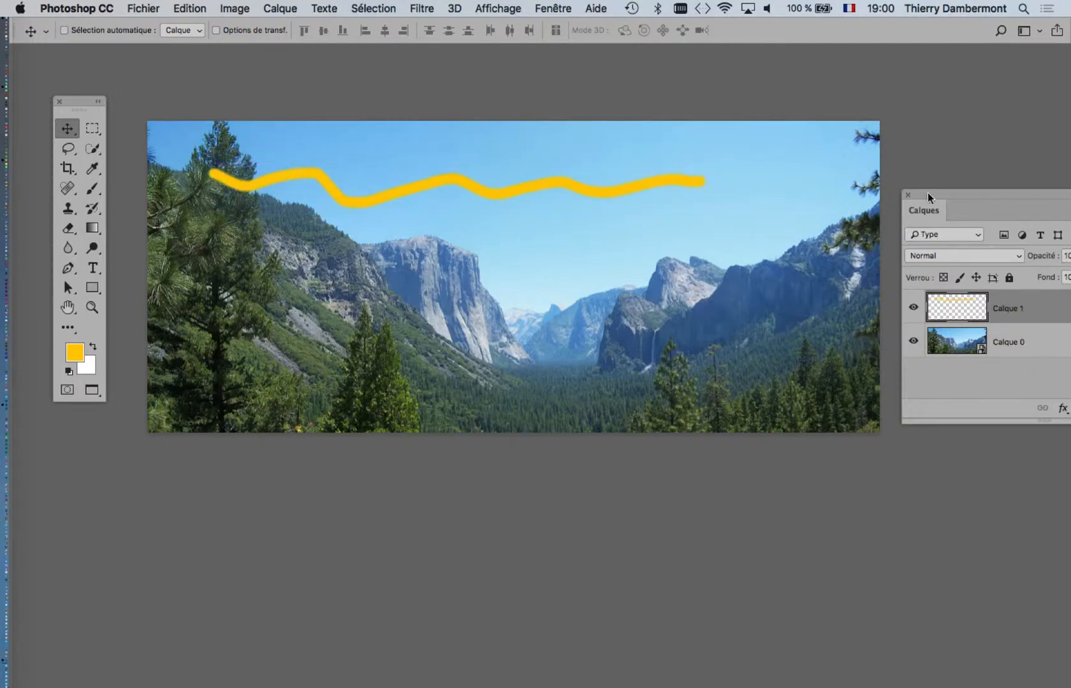
# Shift the yellow stroke a little to the right within the sky and reposition the Layers panel over the photo's right edge
pyautogui.moveTo(928, 193); pyautogui.dragTo(793, 319)
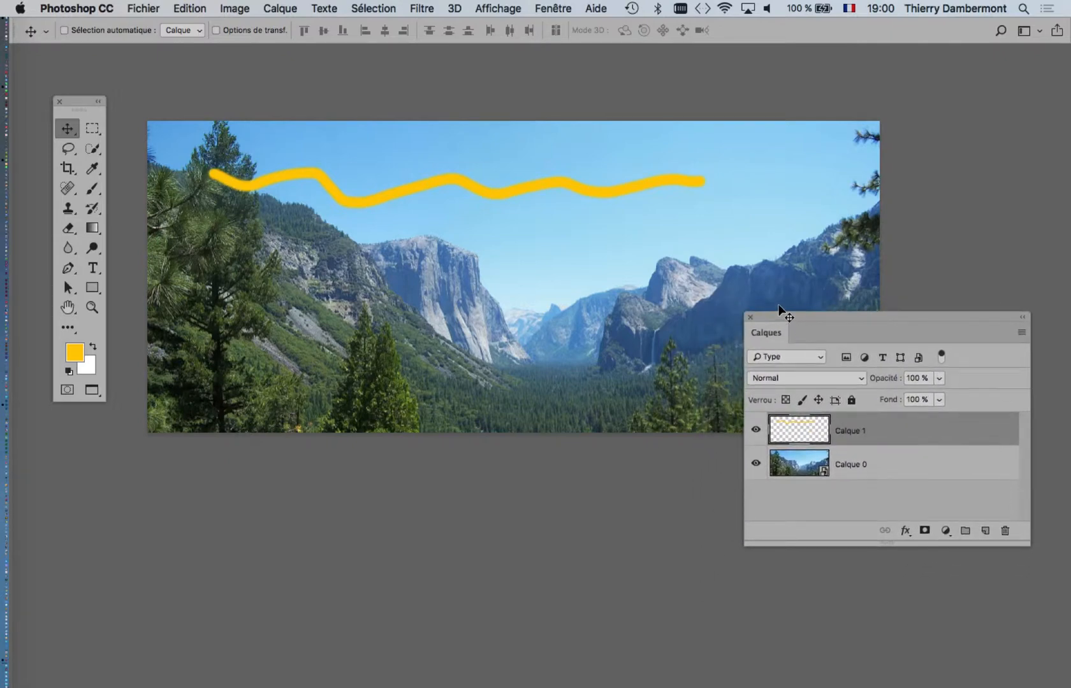
pyautogui.moveTo(612, 195)
pyautogui.mouseDown()
pyautogui.moveTo(681, 191)
pyautogui.moveTo(598, 184)
pyautogui.moveTo(626, 281)
pyautogui.moveTo(695, 274)
pyautogui.moveTo(686, 232)
pyautogui.moveTo(648, 195)
pyautogui.mouseUp()
pyautogui.moveTo(887, 331); pyautogui.dragTo(890, 157)
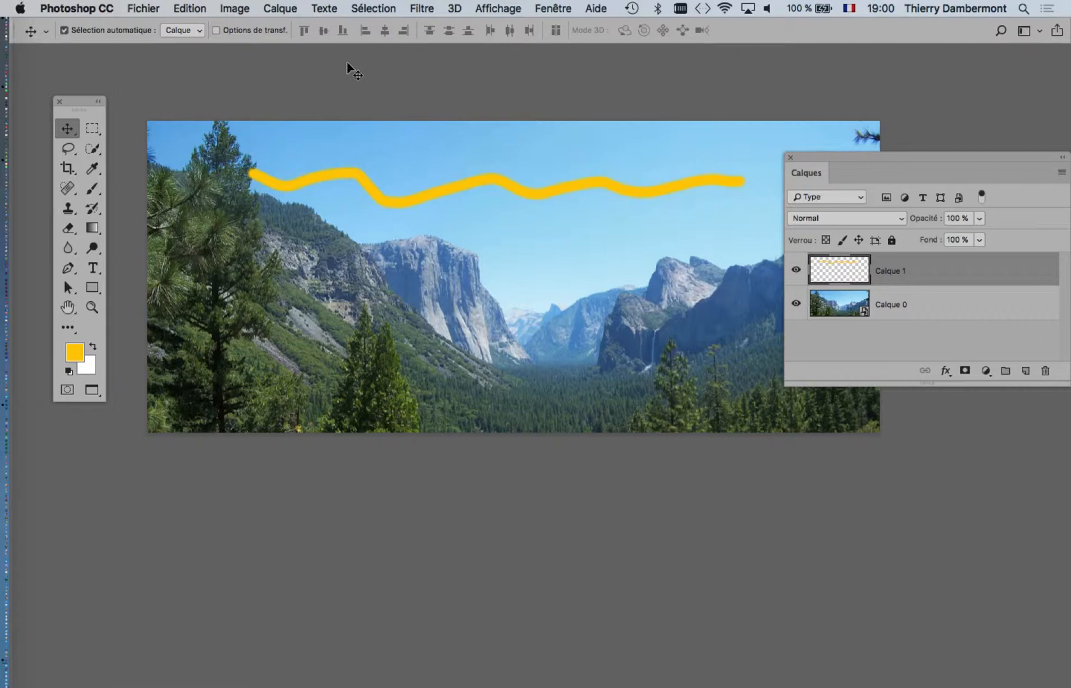
# Start a Hue/Saturation adjustment on Calque 1, and set the hue to -104 and the saturation to -71
pyautogui.press('super+u')
pyautogui.moveTo(567, 149); pyautogui.dragTo(531, 264)
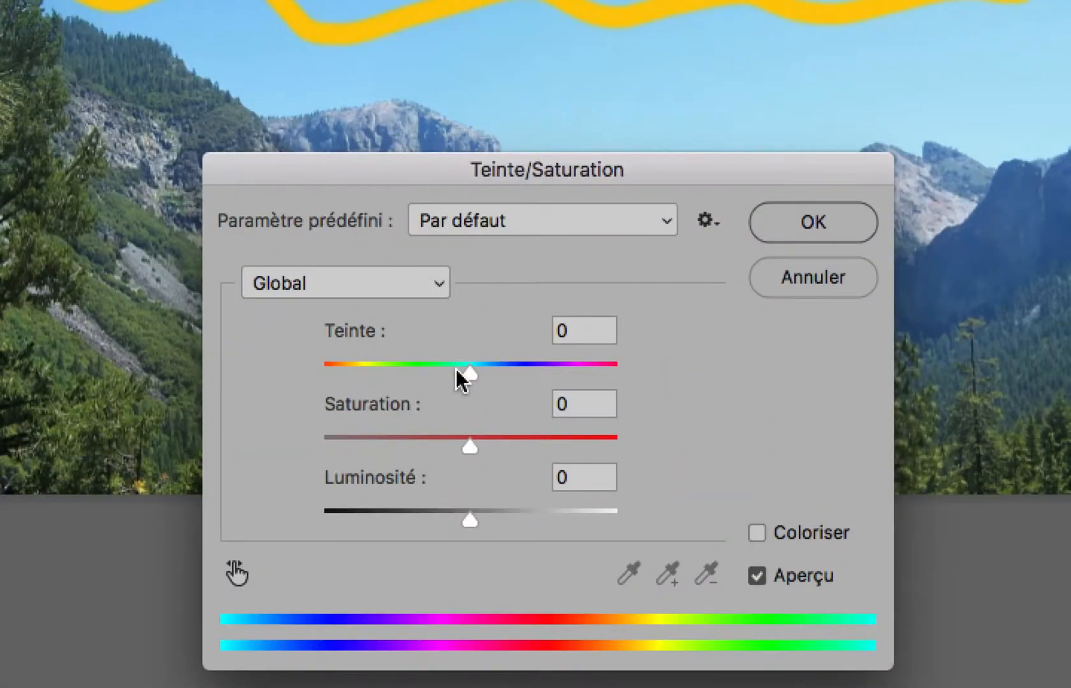
pyautogui.moveTo(456, 369)
pyautogui.mouseDown()
pyautogui.moveTo(431, 376)
pyautogui.moveTo(593, 348)
pyautogui.moveTo(375, 349)
pyautogui.moveTo(437, 349)
pyautogui.mouseUp()
pyautogui.moveTo(445, 416)
pyautogui.mouseDown()
pyautogui.moveTo(474, 417)
pyautogui.moveTo(447, 418)
pyautogui.mouseUp()
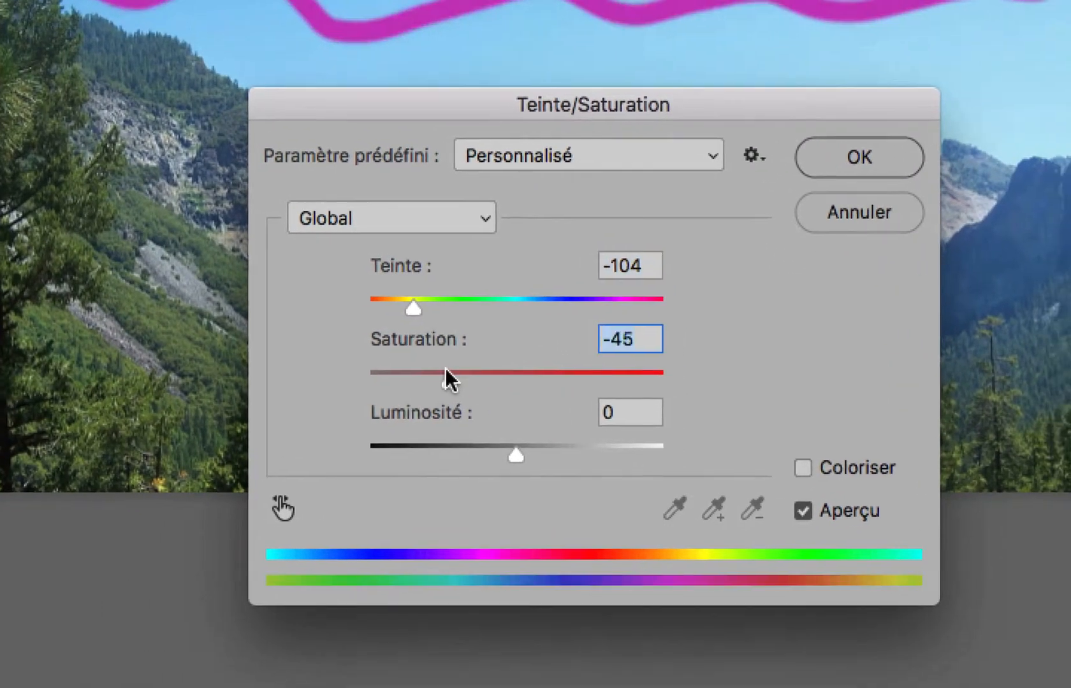
pyautogui.moveTo(437, 370); pyautogui.dragTo(636, 371)
pyautogui.moveTo(503, 372); pyautogui.dragTo(295, 371)
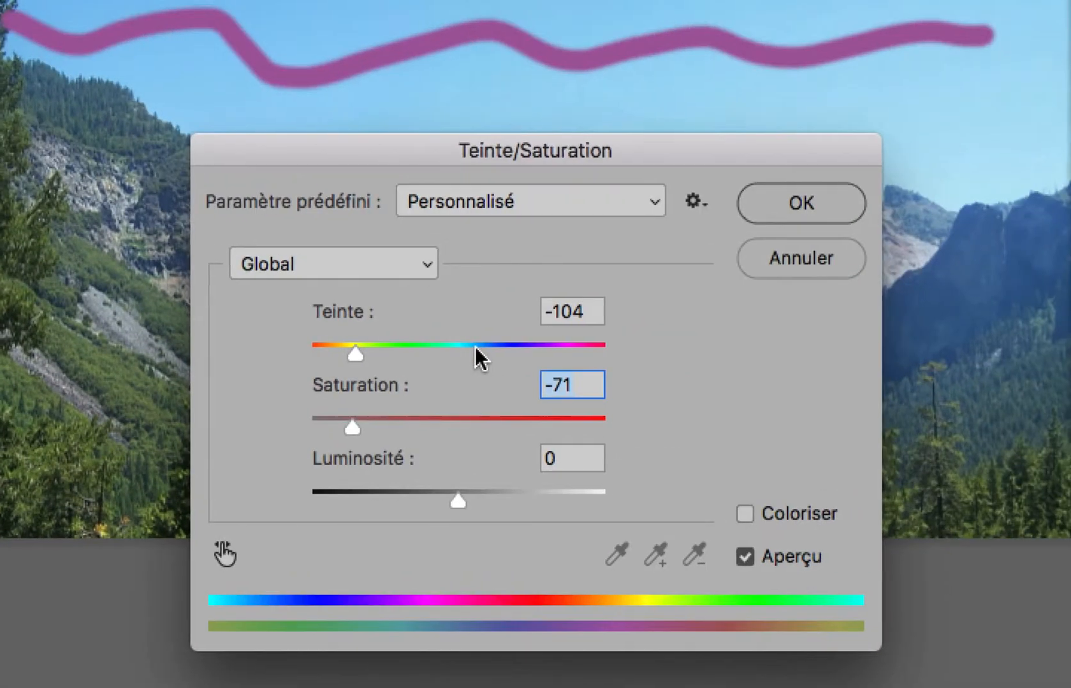
# Turn the stroke bright pink with a hue of -84 and a saturation of +71, and apply the adjustment
pyautogui.moveTo(412, 301); pyautogui.dragTo(467, 300)
pyautogui.moveTo(491, 346)
pyautogui.mouseDown()
pyautogui.moveTo(522, 347)
pyautogui.moveTo(436, 333)
pyautogui.mouseUp()
pyautogui.moveTo(471, 396); pyautogui.dragTo(583, 398)
pyautogui.moveTo(501, 371); pyautogui.dragTo(511, 372)
pyautogui.moveTo(449, 306)
pyautogui.mouseDown()
pyautogui.moveTo(410, 305)
pyautogui.moveTo(459, 297)
pyautogui.mouseUp()
pyautogui.moveTo(487, 347)
pyautogui.mouseDown()
pyautogui.moveTo(533, 348)
pyautogui.moveTo(515, 360)
pyautogui.mouseUp()
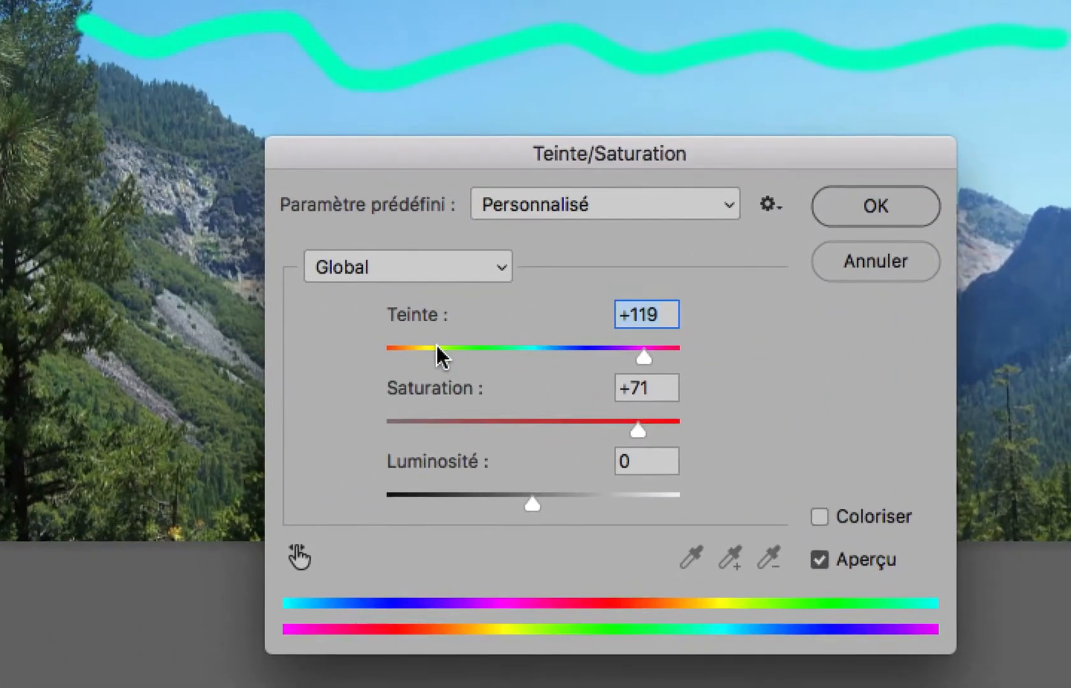
pyautogui.click(385, 370)
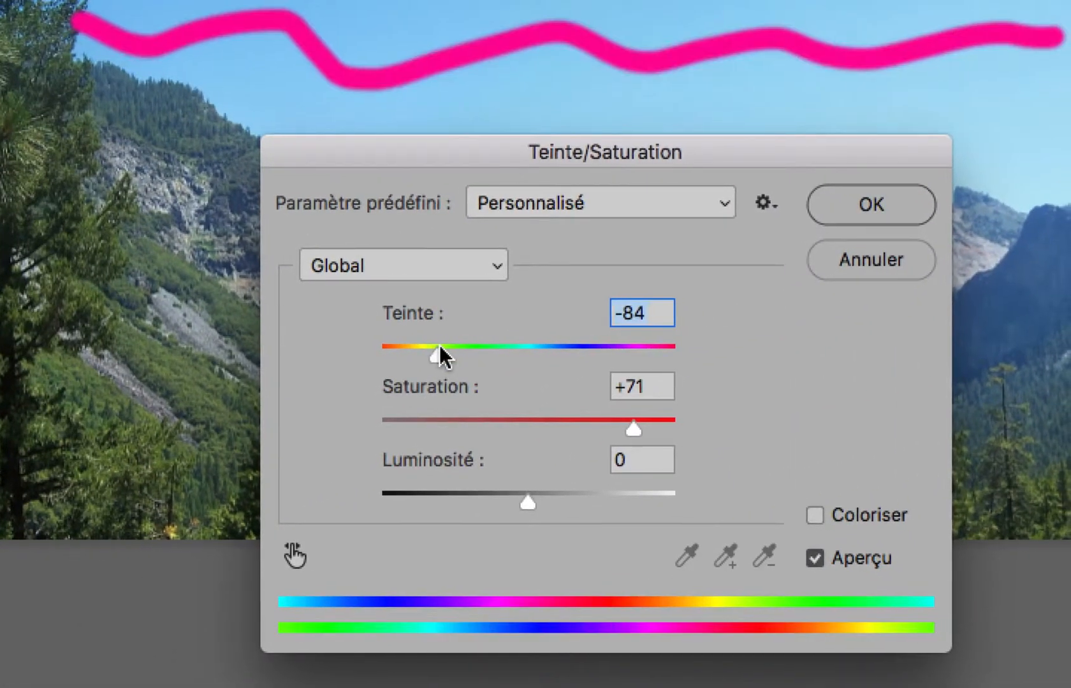
pyautogui.press('Return')
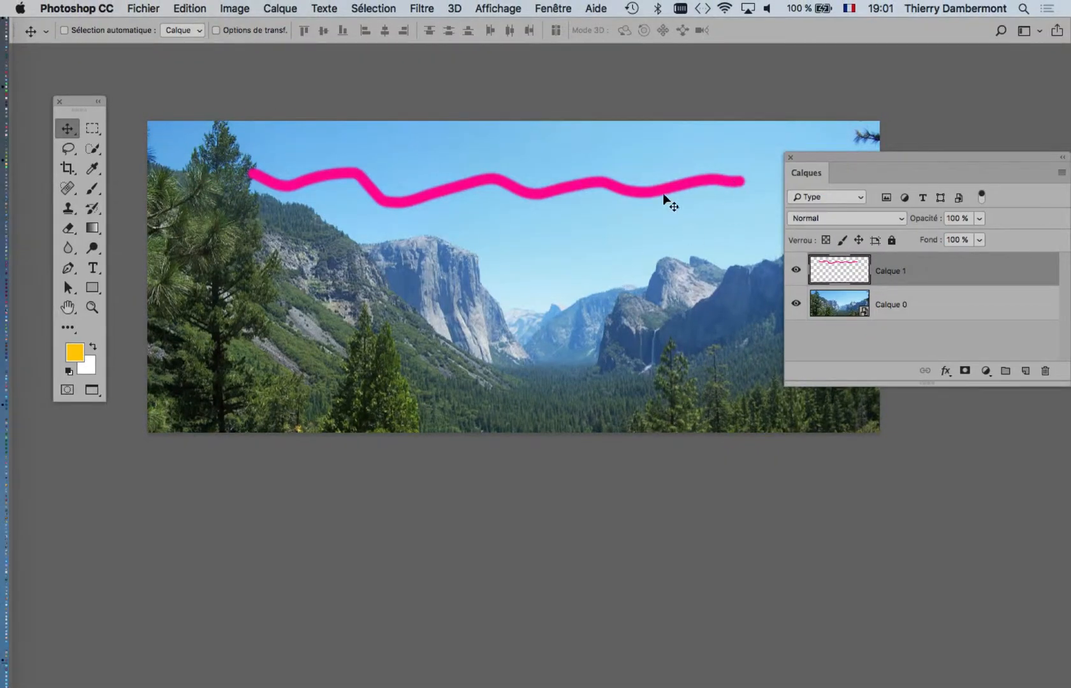
# Recolour the pink stroke on Calque 1 to bright green with a Hue/Saturation hue of +124, and apply the adjustment
pyautogui.moveTo(669, 193)
pyautogui.mouseDown()
pyautogui.moveTo(686, 193)
pyautogui.moveTo(669, 193)
pyautogui.mouseUp()
pyautogui.click(246, 6)
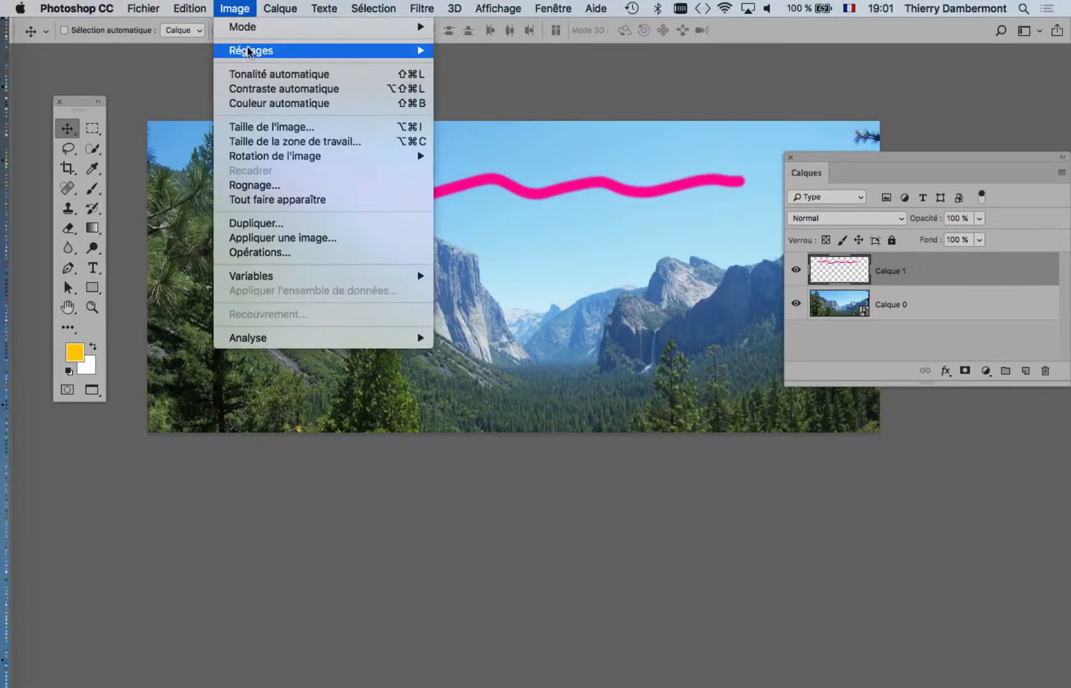
pyautogui.moveTo(373, 51)
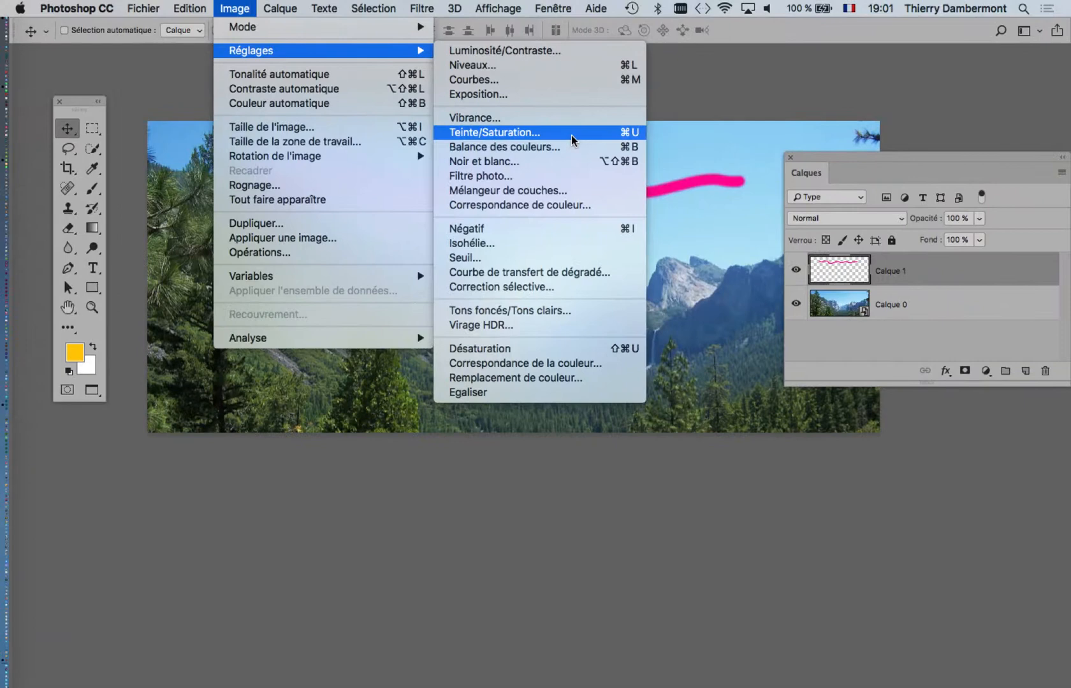
pyautogui.click(572, 136)
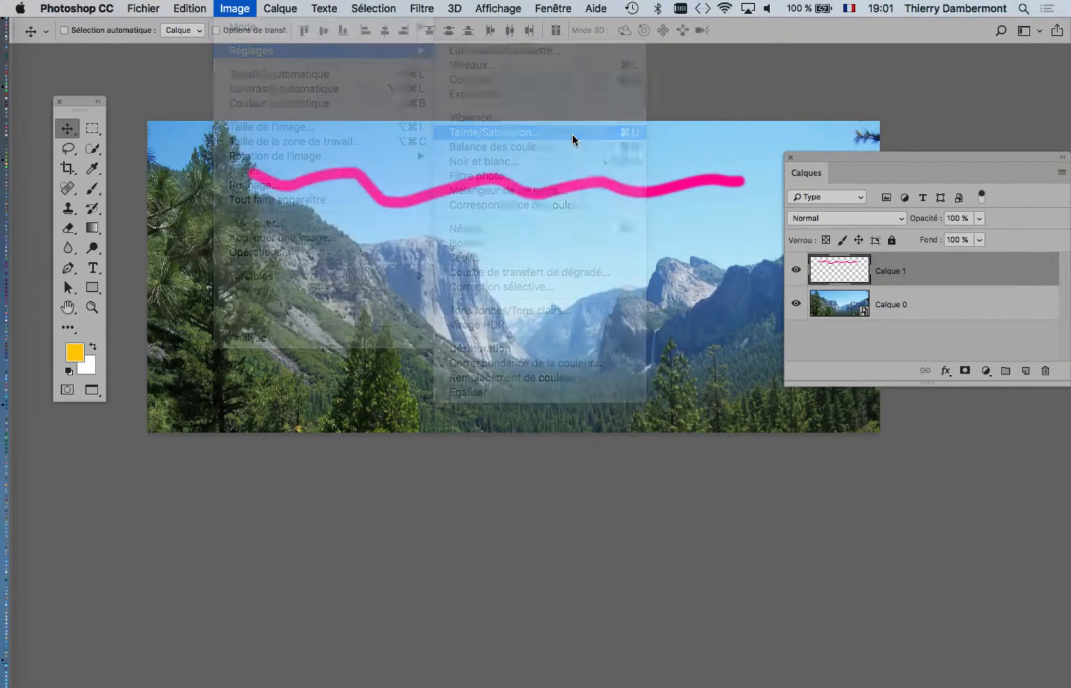
pyautogui.moveTo(472, 241); pyautogui.dragTo(383, 281)
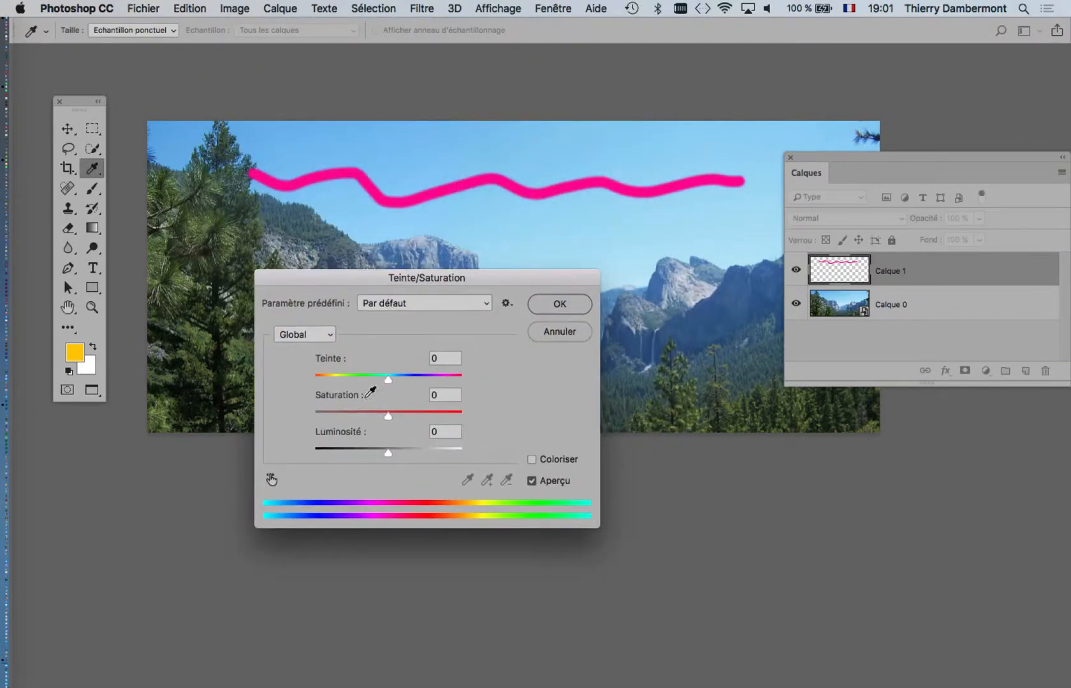
pyautogui.moveTo(388, 379); pyautogui.dragTo(338, 380)
pyautogui.moveTo(434, 375); pyautogui.dragTo(444, 376)
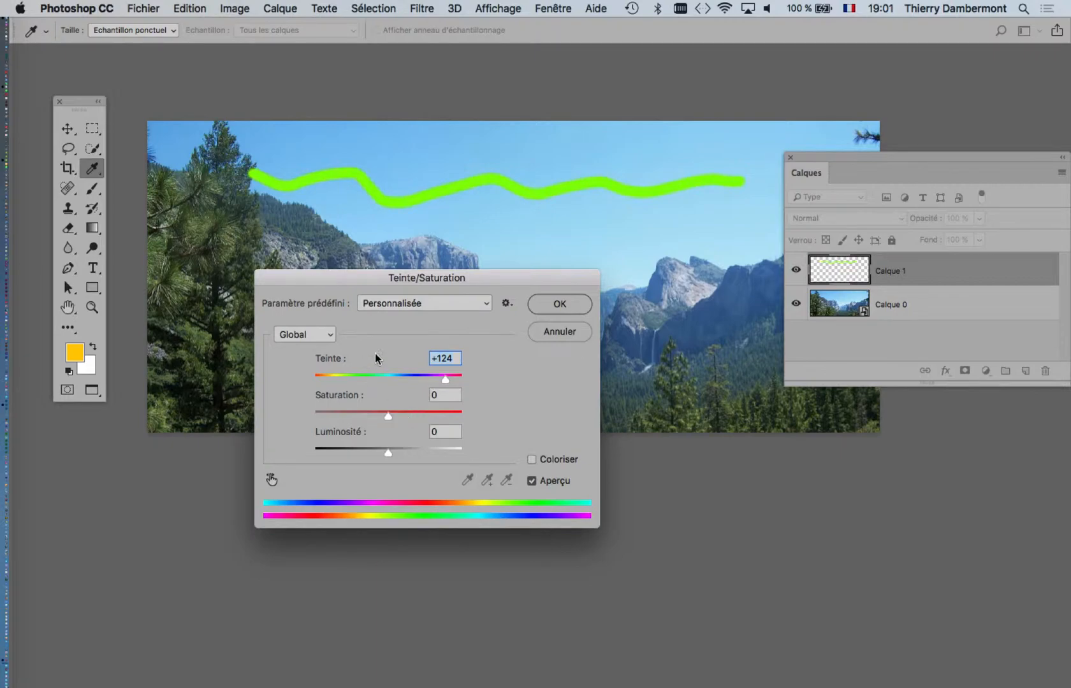
pyautogui.click(574, 306)
pyautogui.press('v')
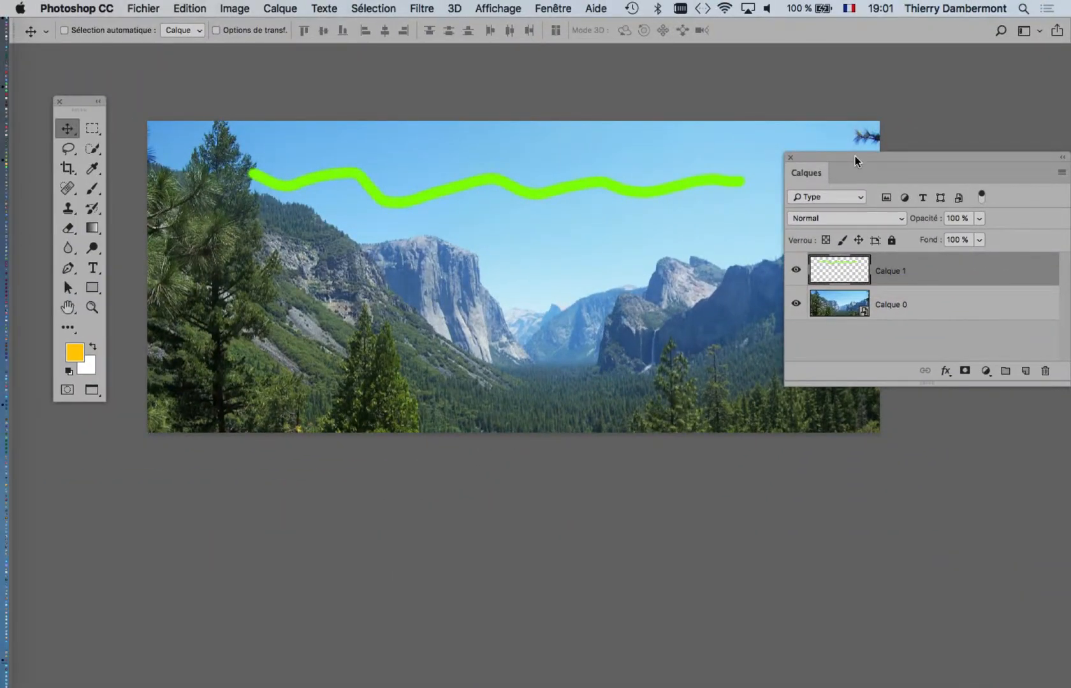
# Select Calque 0, move the Layers panel clear of the photo, and open the Accentuation filter
pyautogui.moveTo(855, 156); pyautogui.dragTo(821, 88)
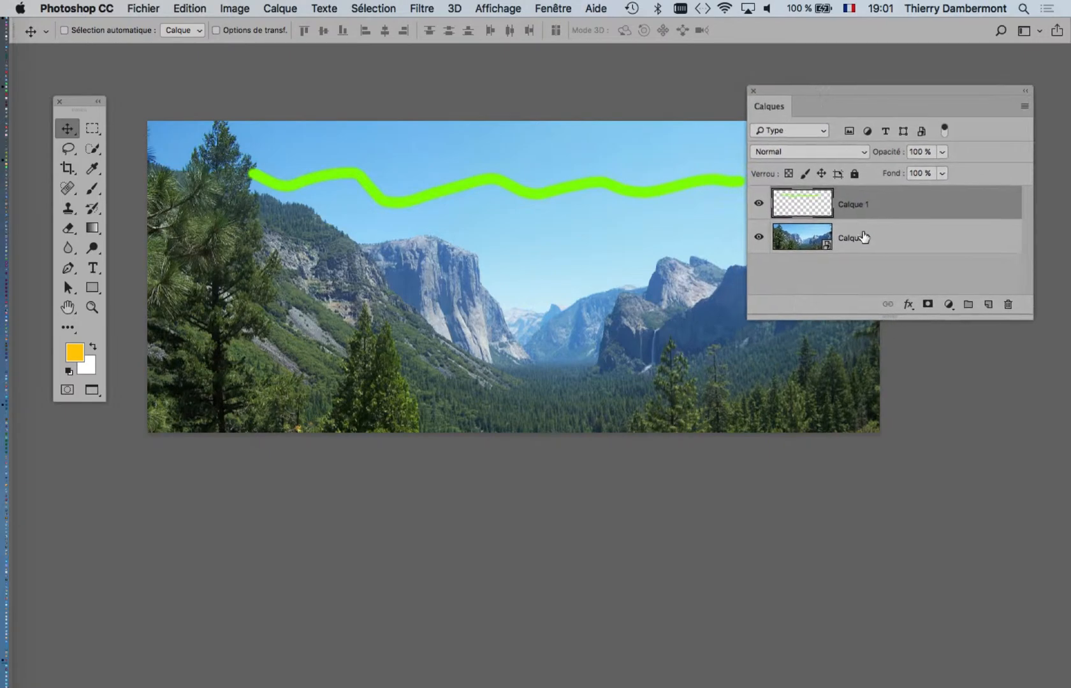
pyautogui.click(904, 244)
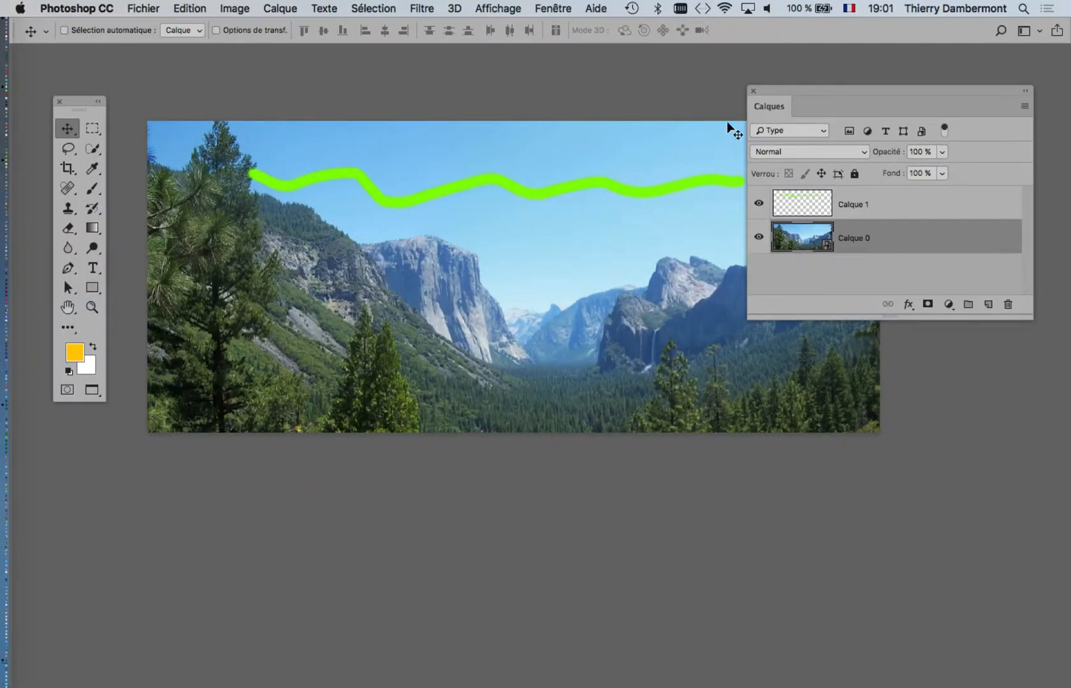
pyautogui.moveTo(790, 83); pyautogui.dragTo(925, 86)
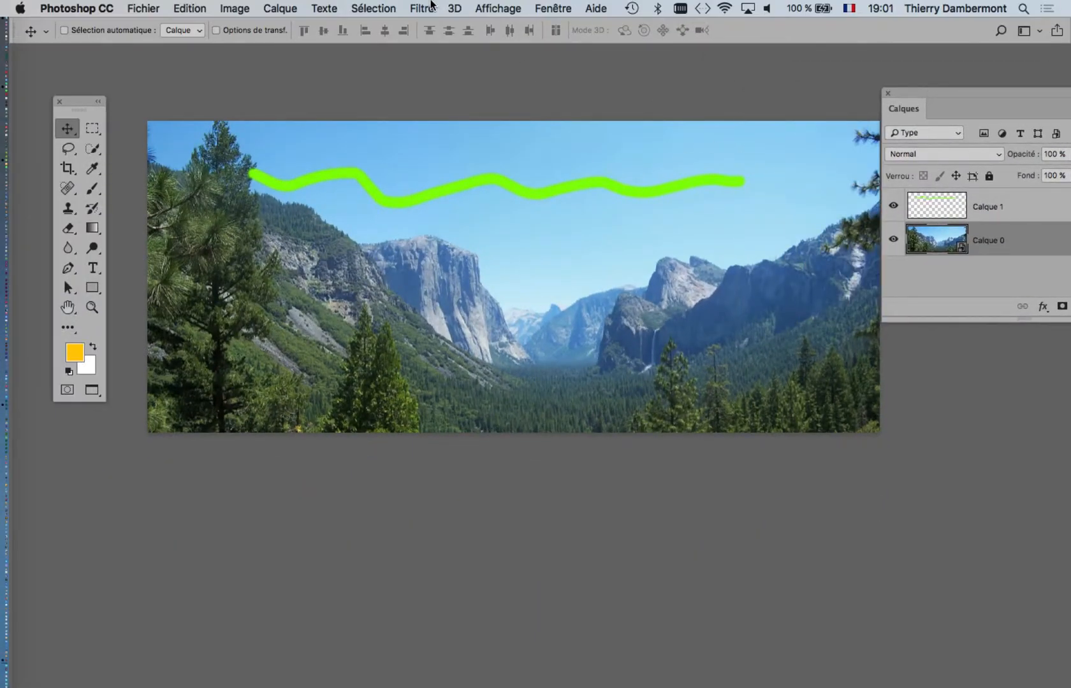
pyautogui.click(422, 8)
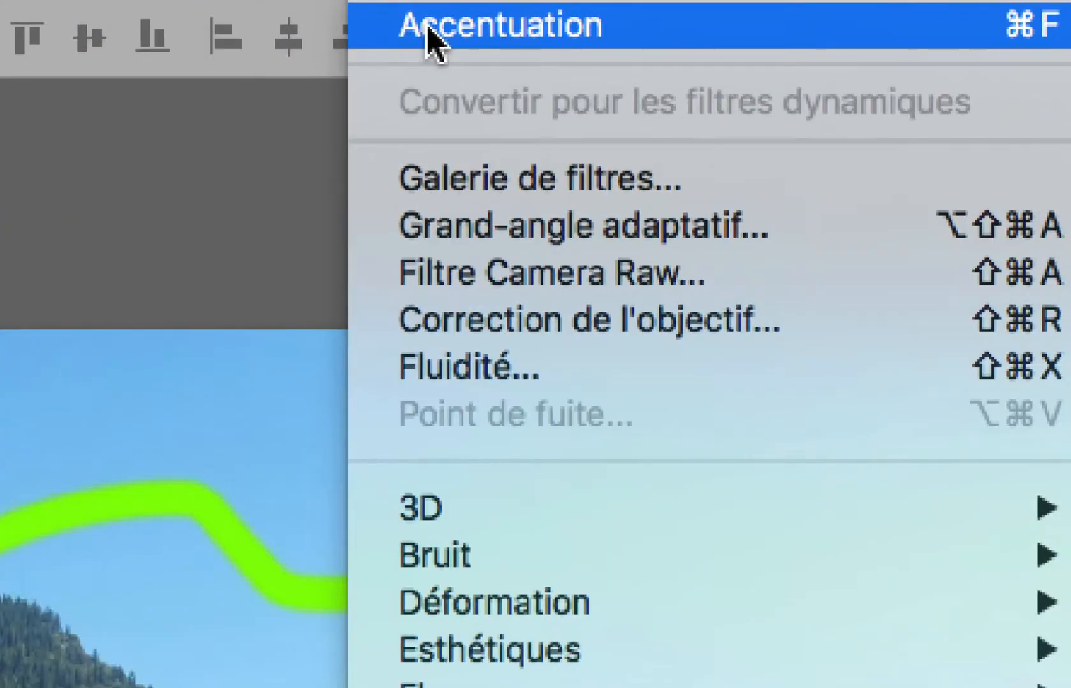
pyautogui.moveTo(390, 13)
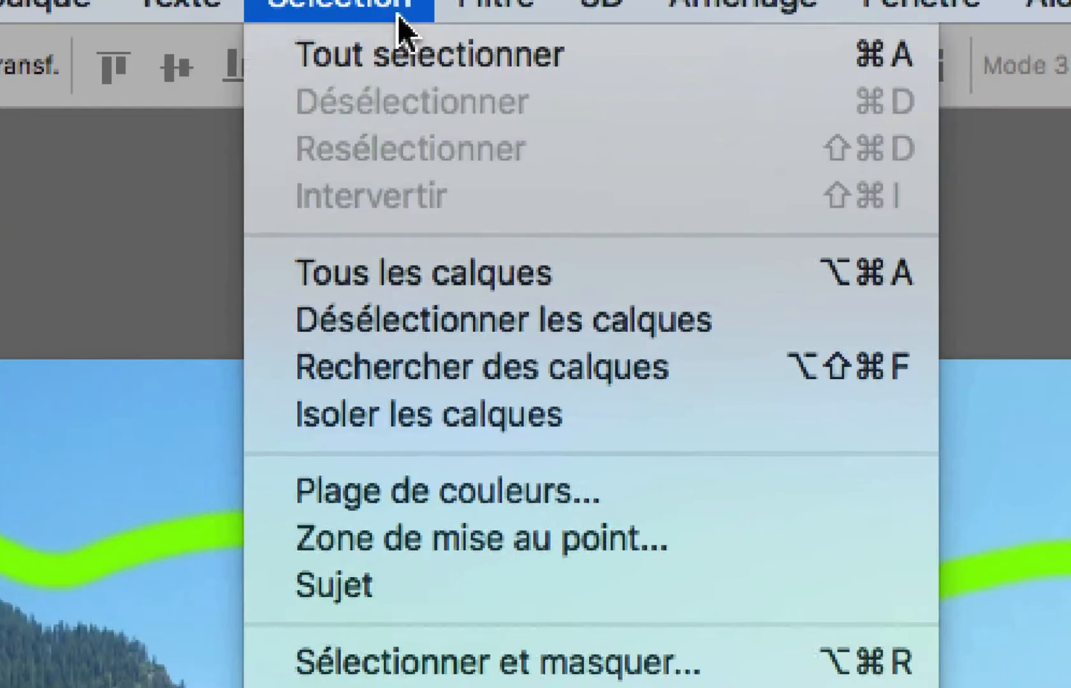
pyautogui.moveTo(495, 7)
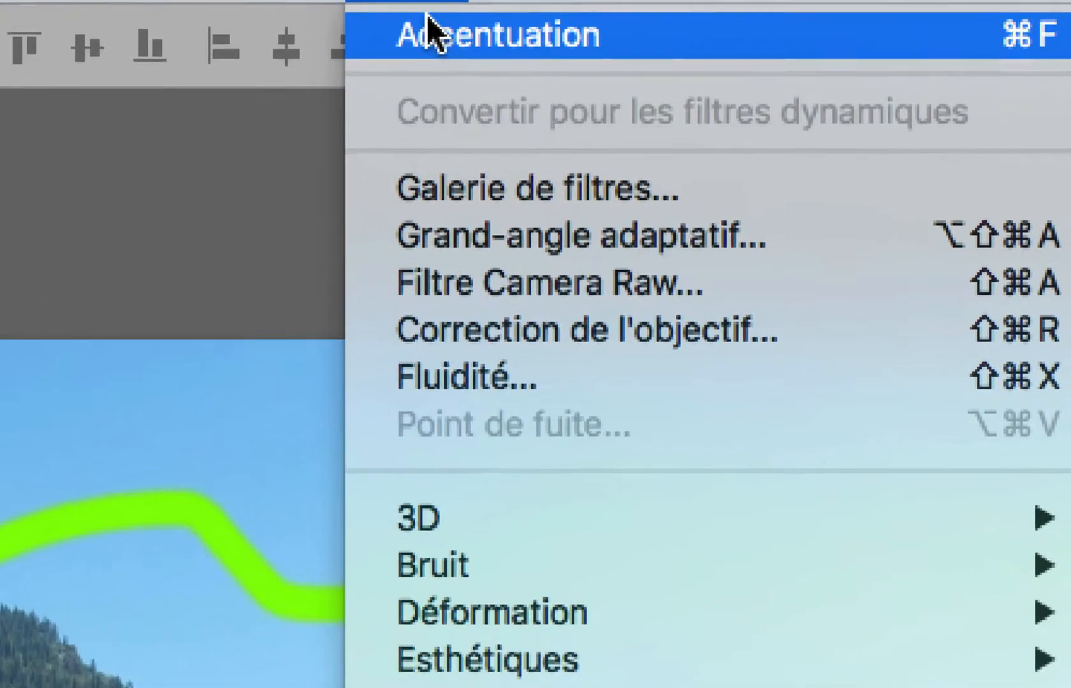
pyautogui.click(428, 23)
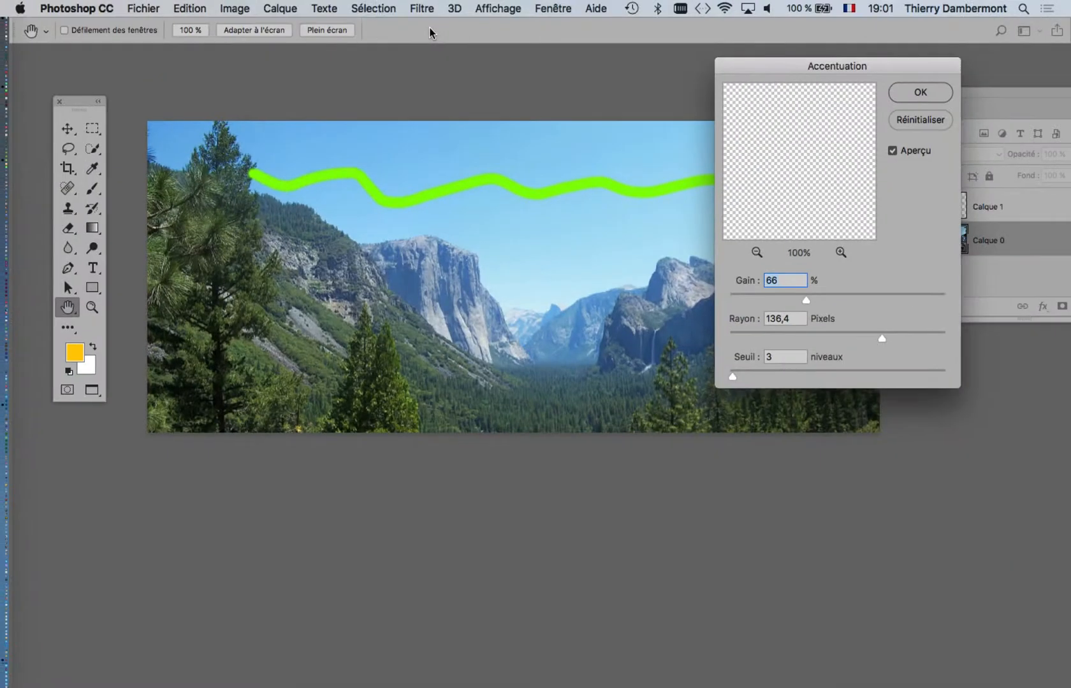
# Set the Accentuation threshold to 0, the gain to 32% and the radius to 69.8 pixels
pyautogui.moveTo(790, 65); pyautogui.dragTo(807, 149)
pyautogui.moveTo(762, 457); pyautogui.dragTo(731, 458)
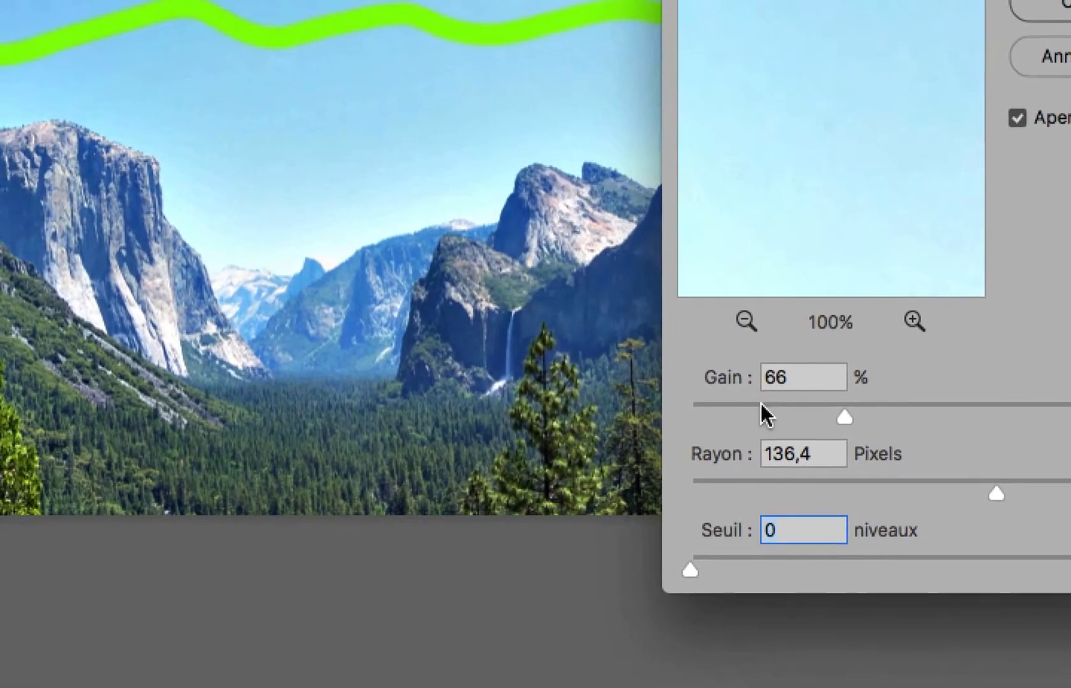
pyautogui.click(839, 304)
pyautogui.click(840, 431)
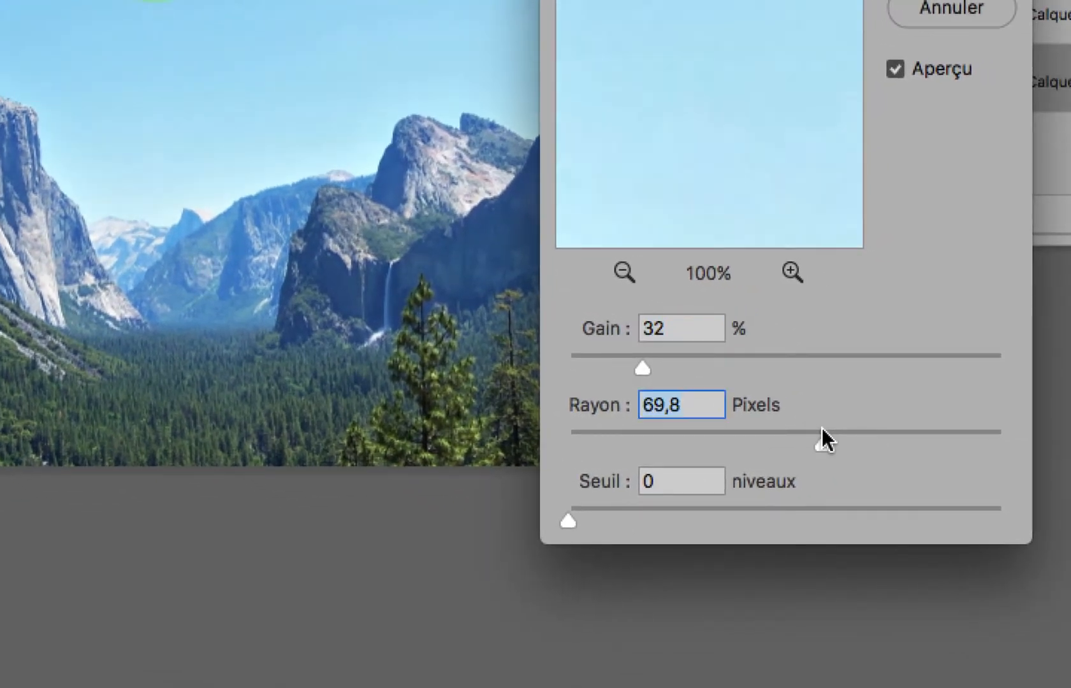
# Strengthen the sharpening to a gain of 81% and a radius of 123.1 pixels, judging it on a closer view of the photo
pyautogui.press('alt')
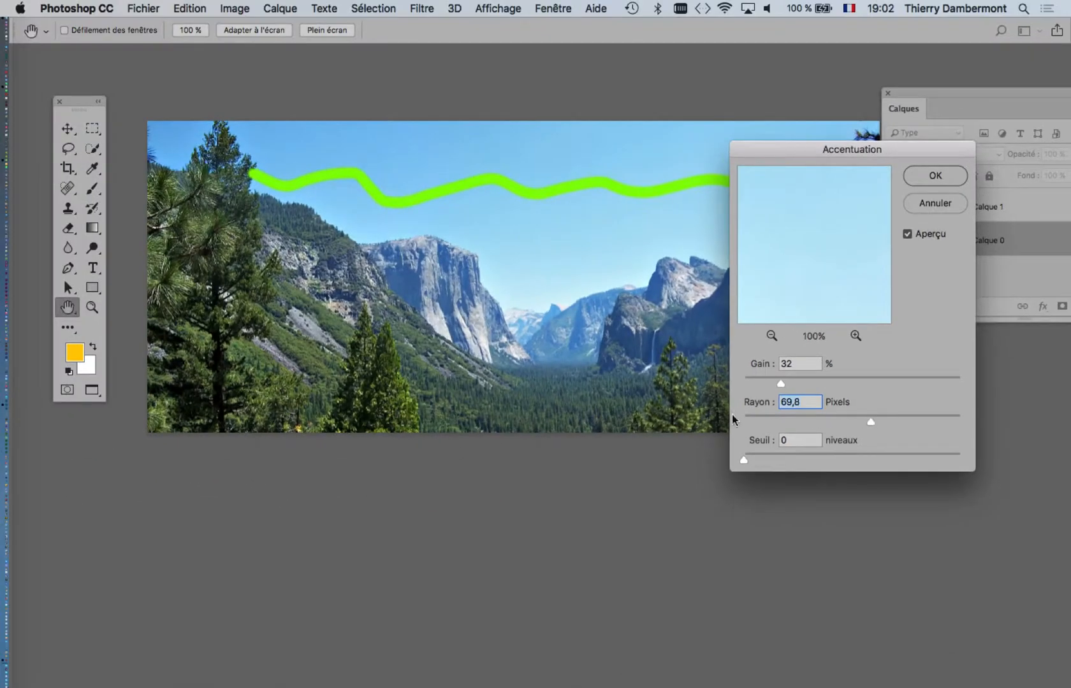
pyautogui.scroll(3, 621, 380)
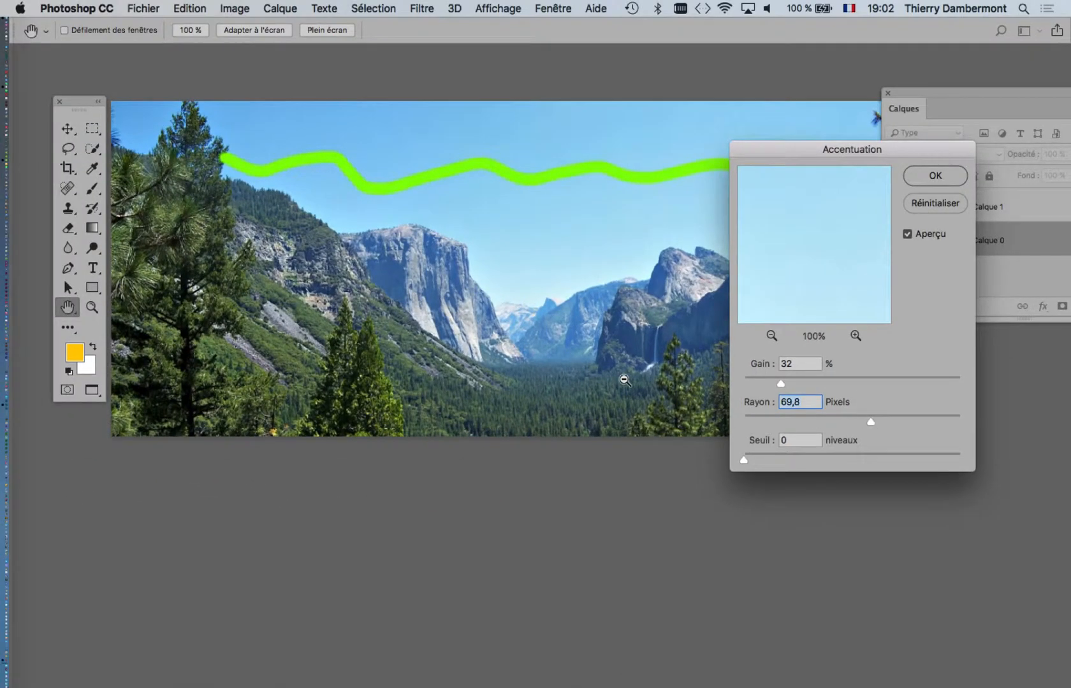
pyautogui.moveTo(510, 331); pyautogui.dragTo(434, 407)
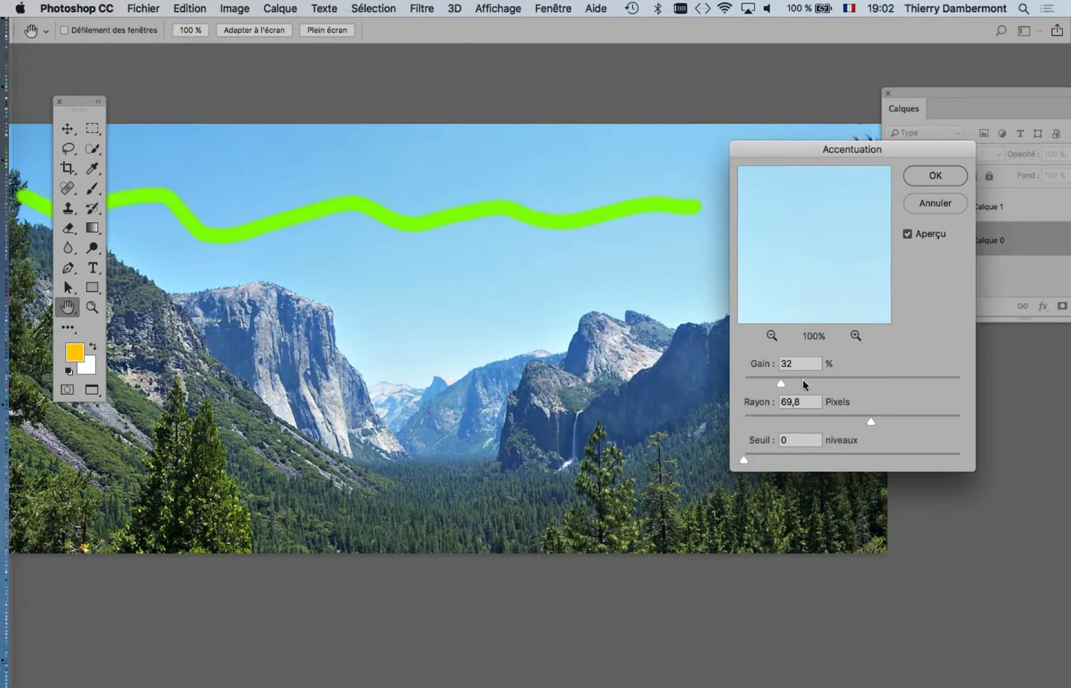
pyautogui.click(804, 382)
pyautogui.click(822, 382)
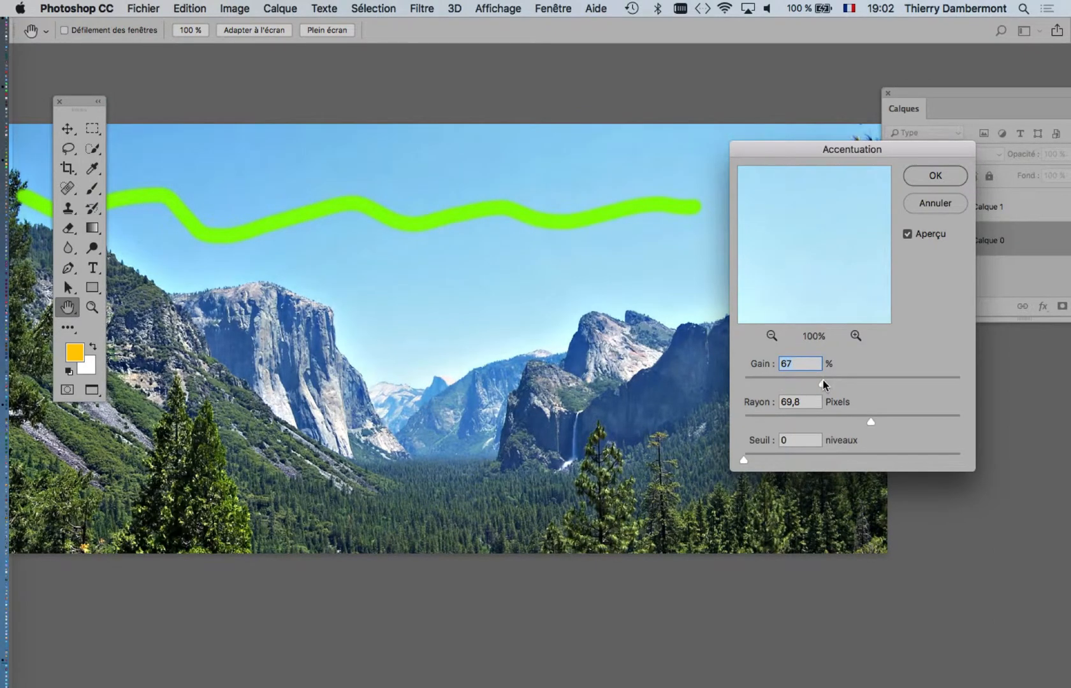
pyautogui.click(804, 383)
pyautogui.click(839, 382)
pyautogui.moveTo(871, 422)
pyautogui.mouseDown()
pyautogui.moveTo(839, 420)
pyautogui.moveTo(891, 422)
pyautogui.mouseUp()
pyautogui.moveTo(843, 384)
pyautogui.mouseDown()
pyautogui.moveTo(823, 385)
pyautogui.moveTo(839, 387)
pyautogui.mouseUp()
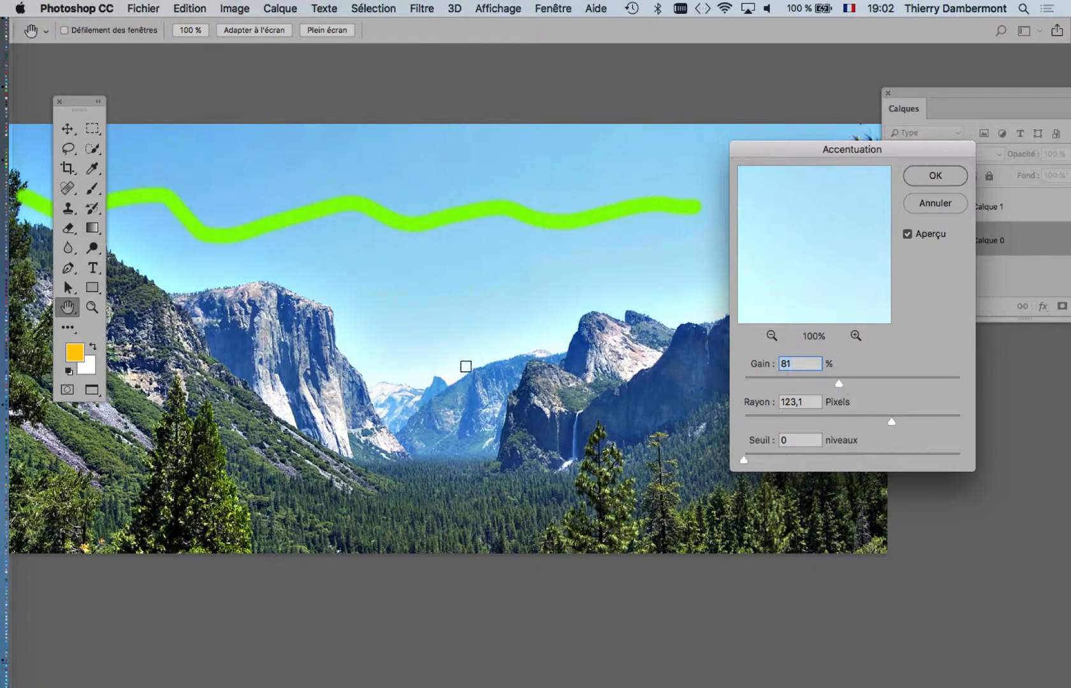
# Set the Accentuation radius to 102.1 pixels and the gain to 95%
pyautogui.press('alt+super+8')
pyautogui.moveTo(819, 383); pyautogui.dragTo(839, 387)
pyautogui.moveTo(893, 423)
pyautogui.mouseDown()
pyautogui.moveTo(923, 423)
pyautogui.moveTo(884, 424)
pyautogui.mouseUp()
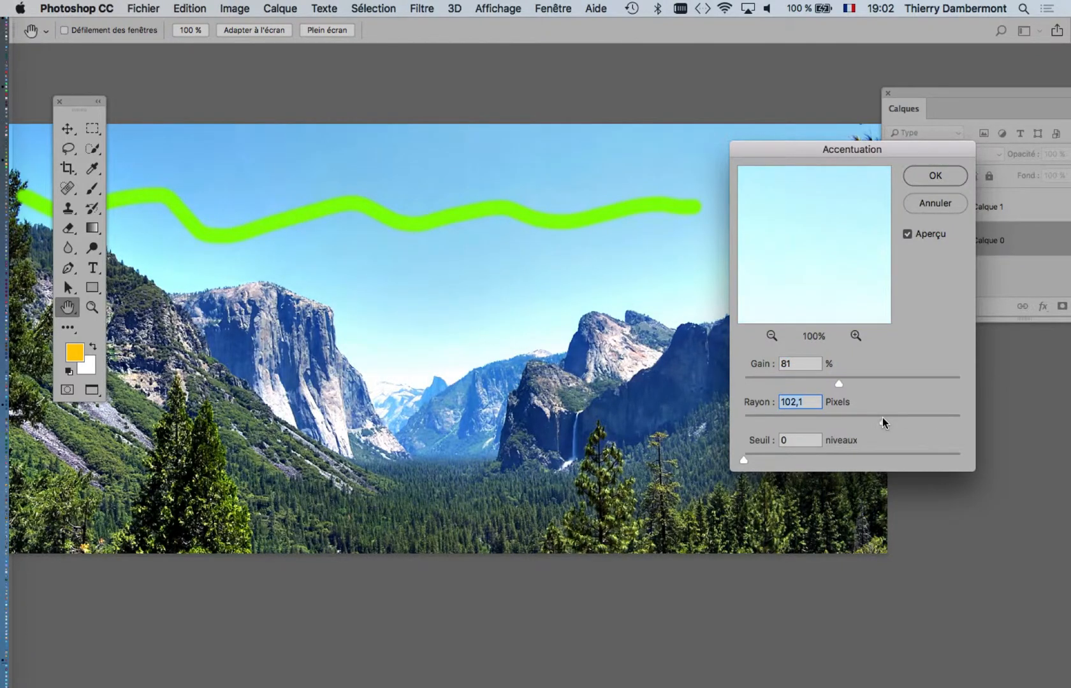
pyautogui.moveTo(839, 384)
pyautogui.mouseDown()
pyautogui.moveTo(813, 385)
pyautogui.moveTo(855, 387)
pyautogui.mouseUp()
# Compare the photo with and without the sharpening by switching the filter preview off and on
pyautogui.click(908, 234)
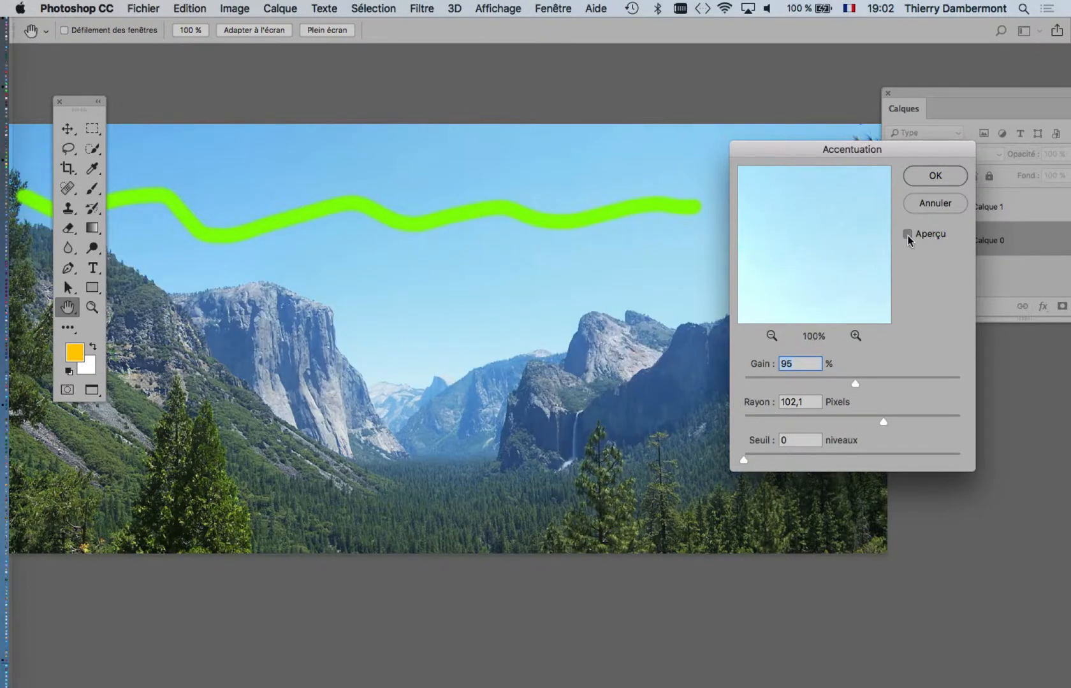
pyautogui.click(908, 235)
pyautogui.click(908, 235)
pyautogui.click(908, 235)
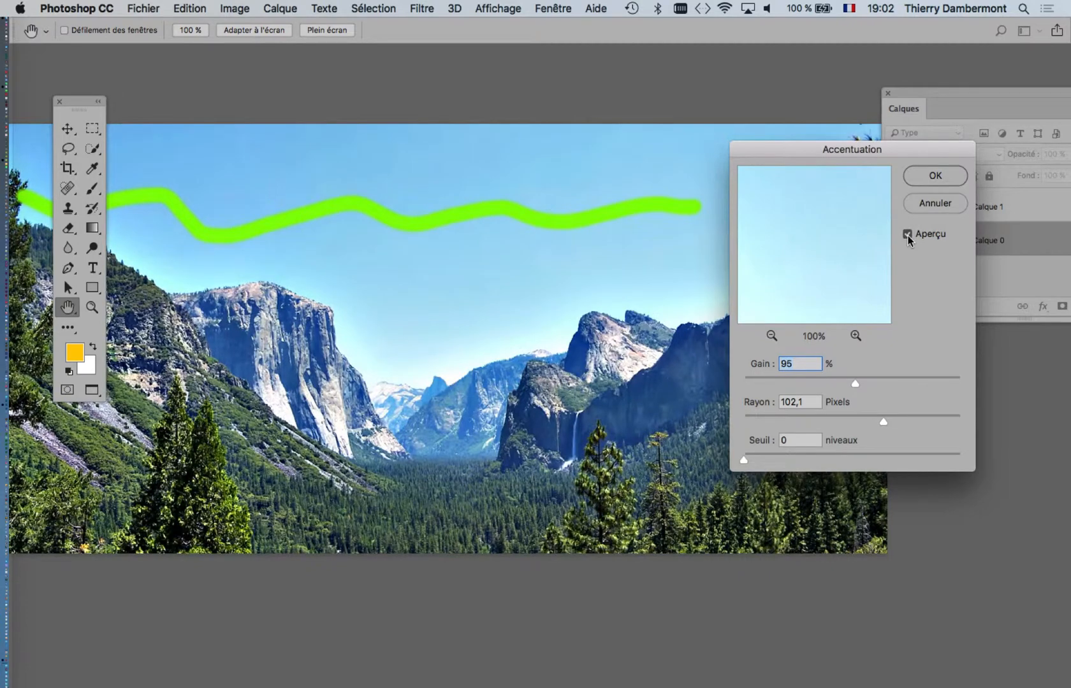
pyautogui.click(908, 235)
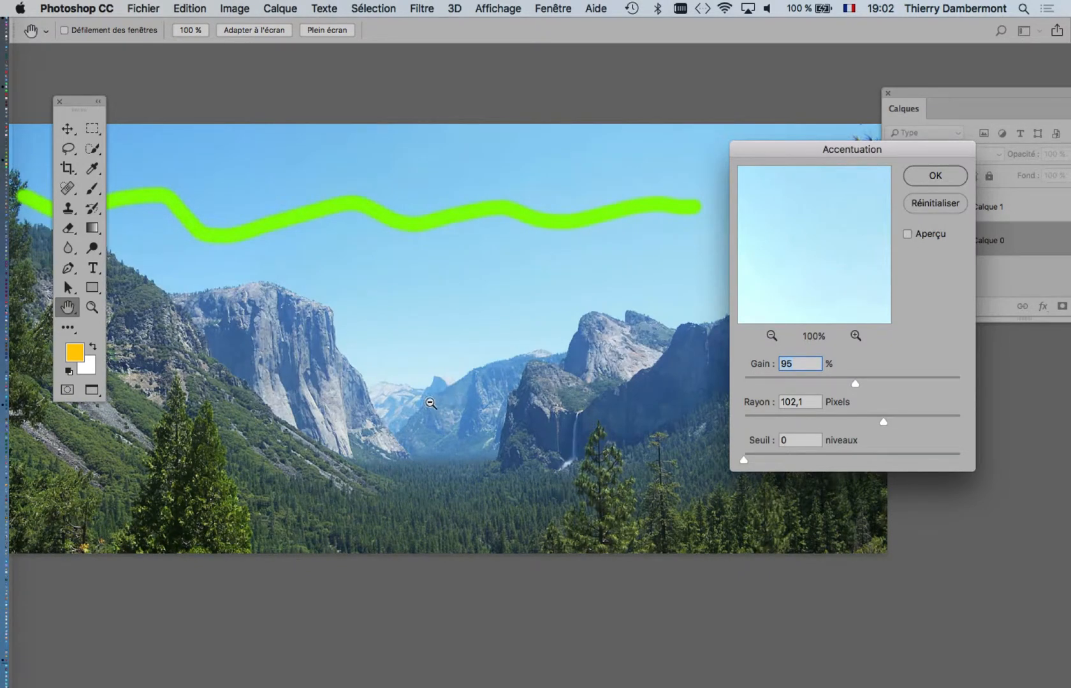
# Examine the cliffs and valley up close, toggling the filter preview to compare the detail before and after sharpening
pyautogui.keyDown('super'); pyautogui.click(399, 398); pyautogui.keyUp('super')
pyautogui.keyDown('super'); pyautogui.click(434, 413); pyautogui.keyUp('super')
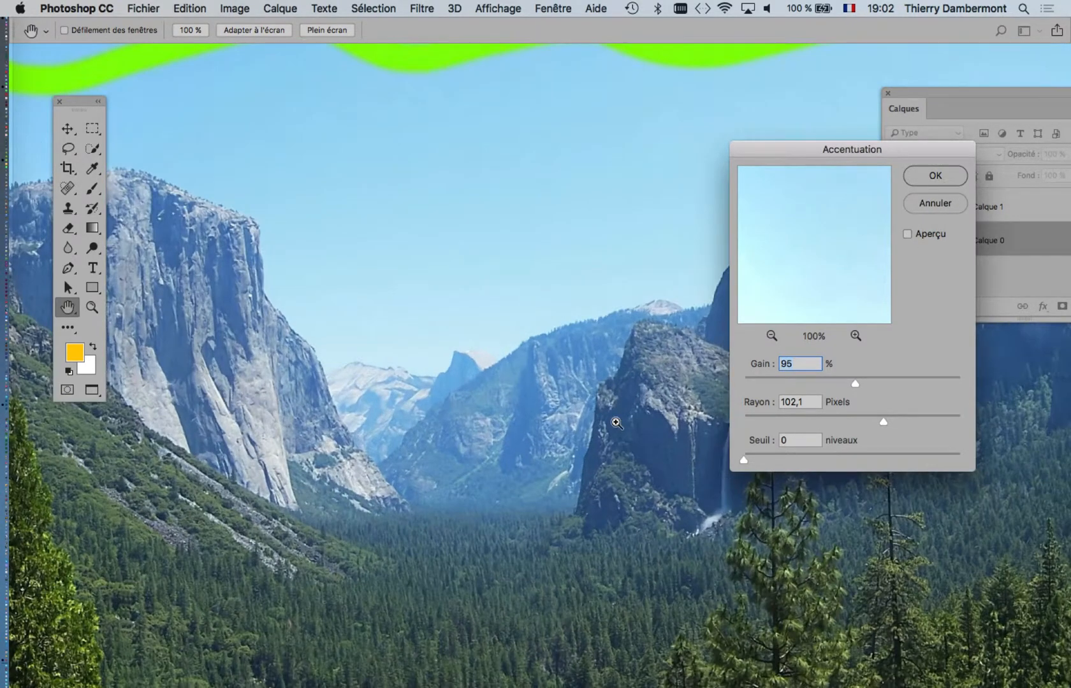
pyautogui.moveTo(614, 423); pyautogui.dragTo(594, 348)
pyautogui.click(908, 235)
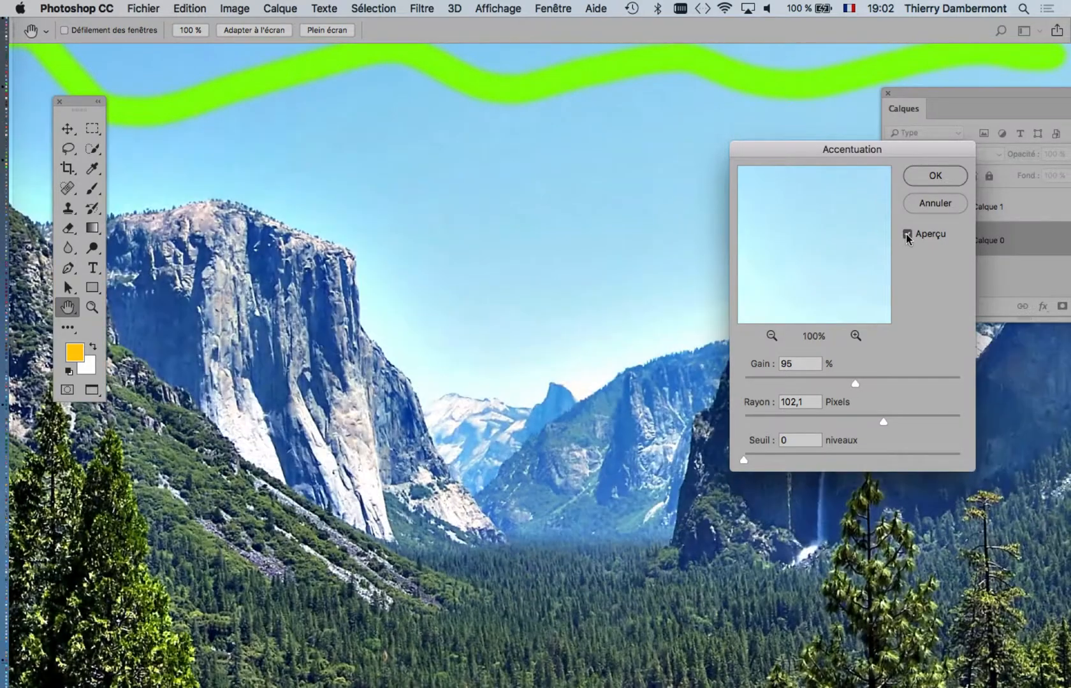
pyautogui.click(908, 236)
pyautogui.click(908, 235)
pyautogui.click(907, 235)
pyautogui.click(907, 235)
pyautogui.click(908, 235)
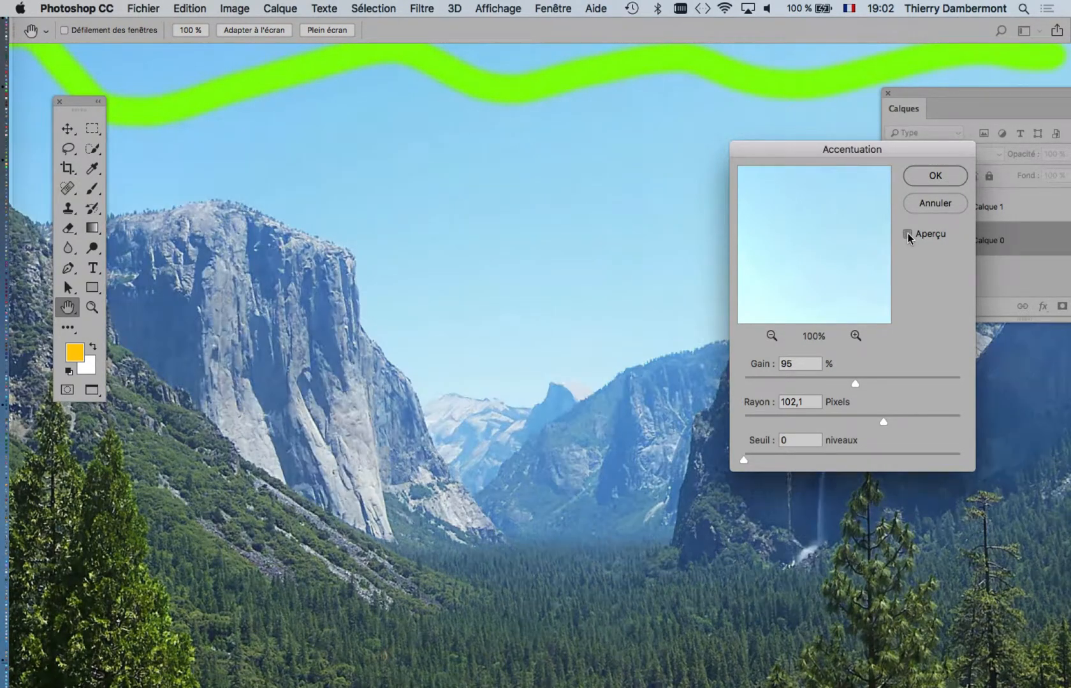
pyautogui.click(908, 235)
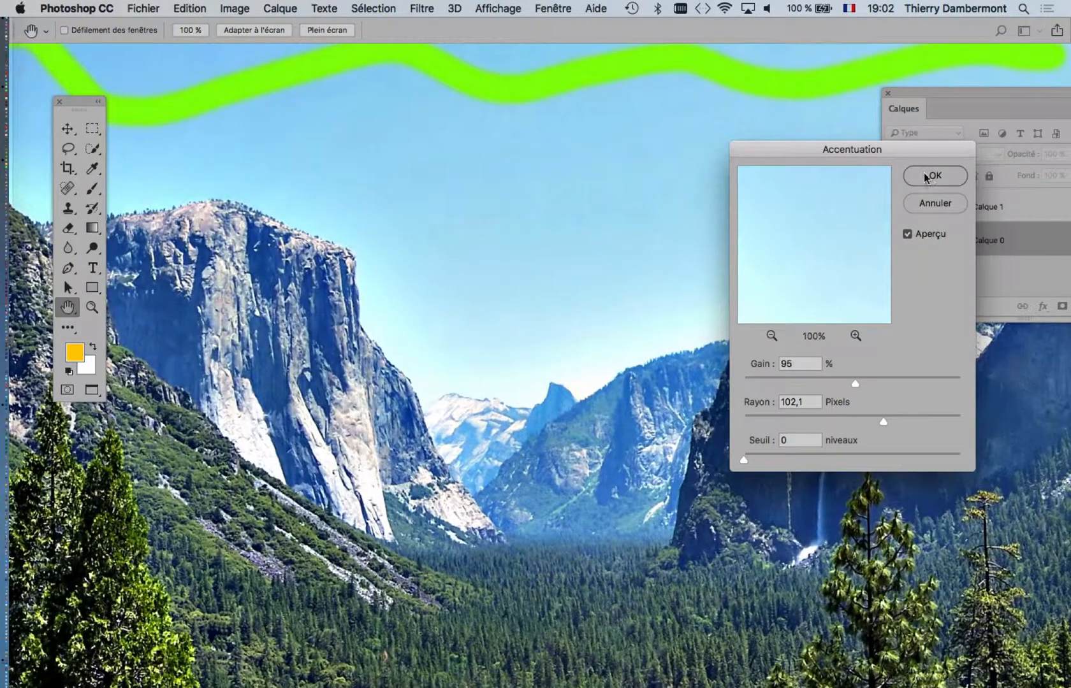
# Arrange the Accentuation dialog and the Layers panel side by side, and apply the filter to Calque 0
pyautogui.moveTo(892, 151); pyautogui.dragTo(545, 114)
pyautogui.moveTo(946, 96); pyautogui.dragTo(747, 141)
pyautogui.press('alt')
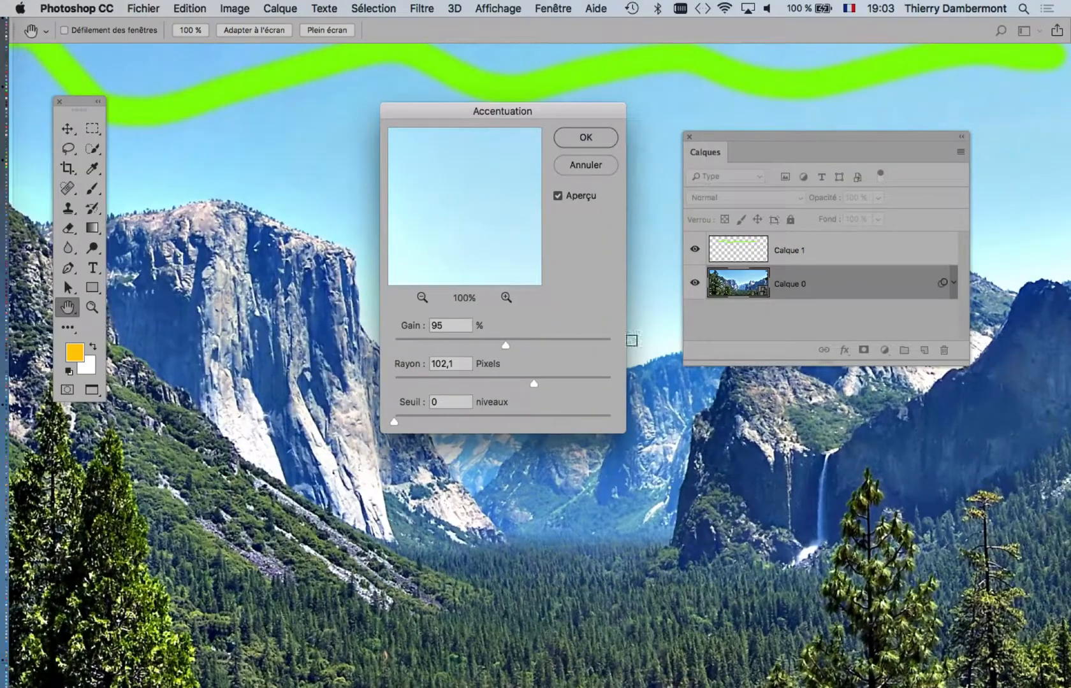
pyautogui.click(585, 147)
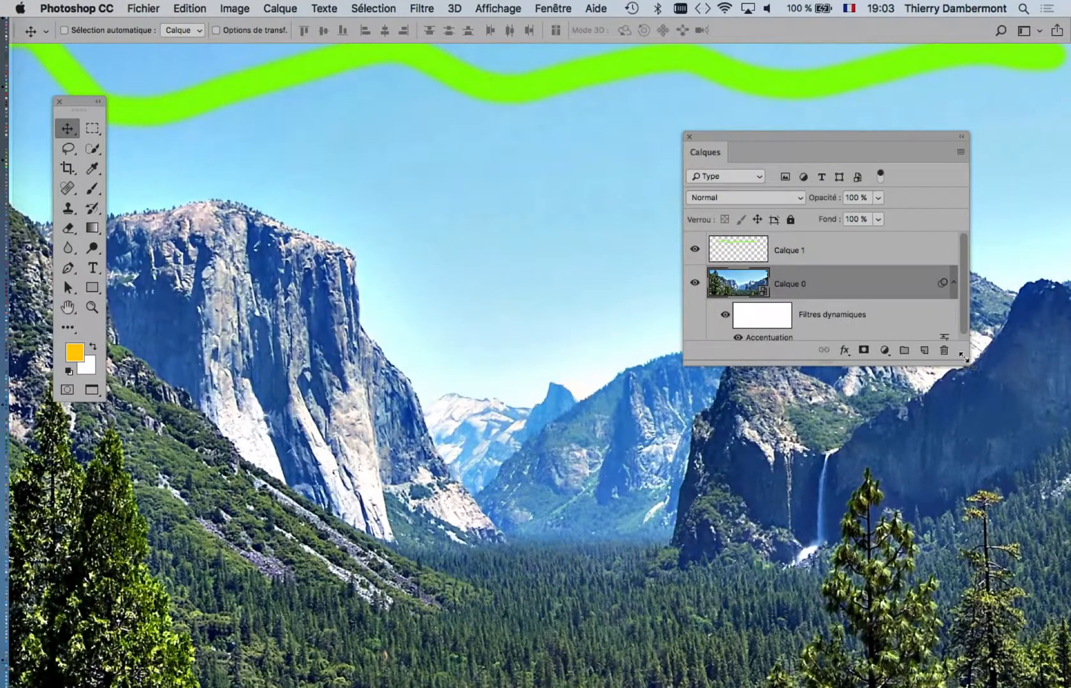
# Enlarge the Layers panel to show the full smart filter list, and toggle the Accentuation filter's visibility to compare its effect
pyautogui.moveTo(965, 361); pyautogui.dragTo(960, 475)
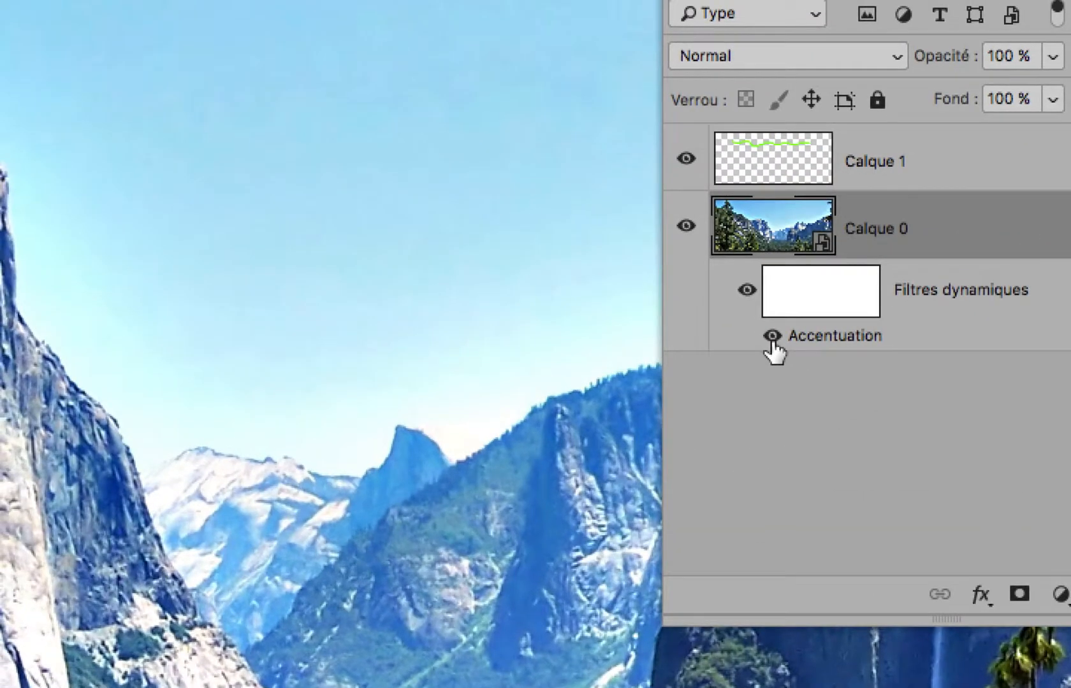
pyautogui.click(637, 331)
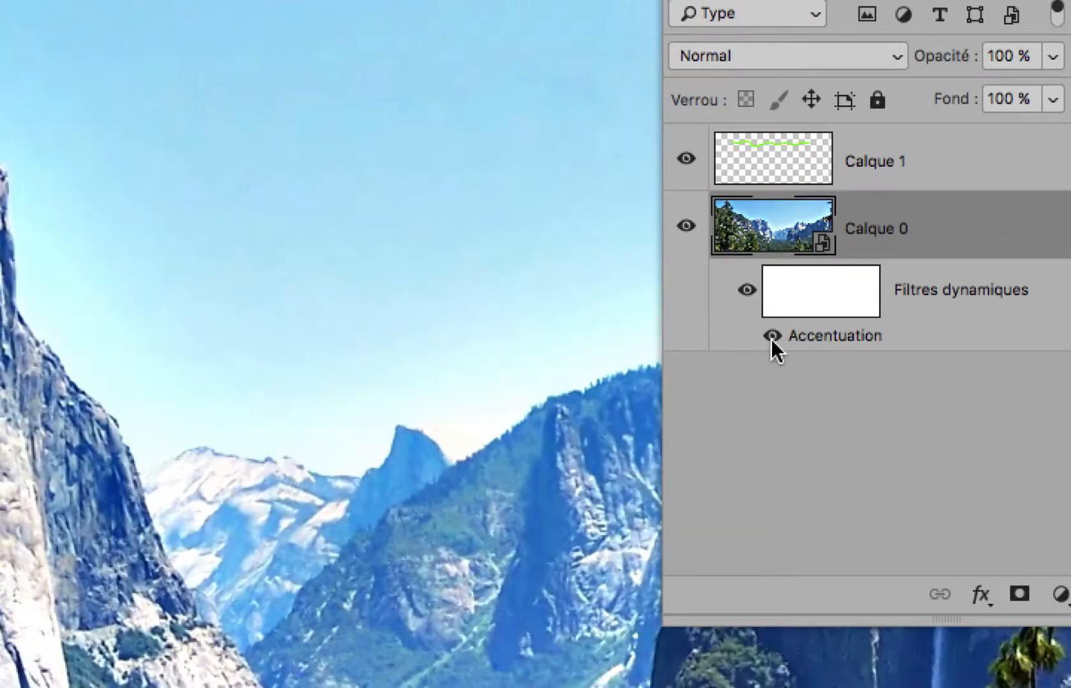
pyautogui.click(771, 338)
pyautogui.click(771, 338)
pyautogui.click(772, 338)
pyautogui.click(772, 338)
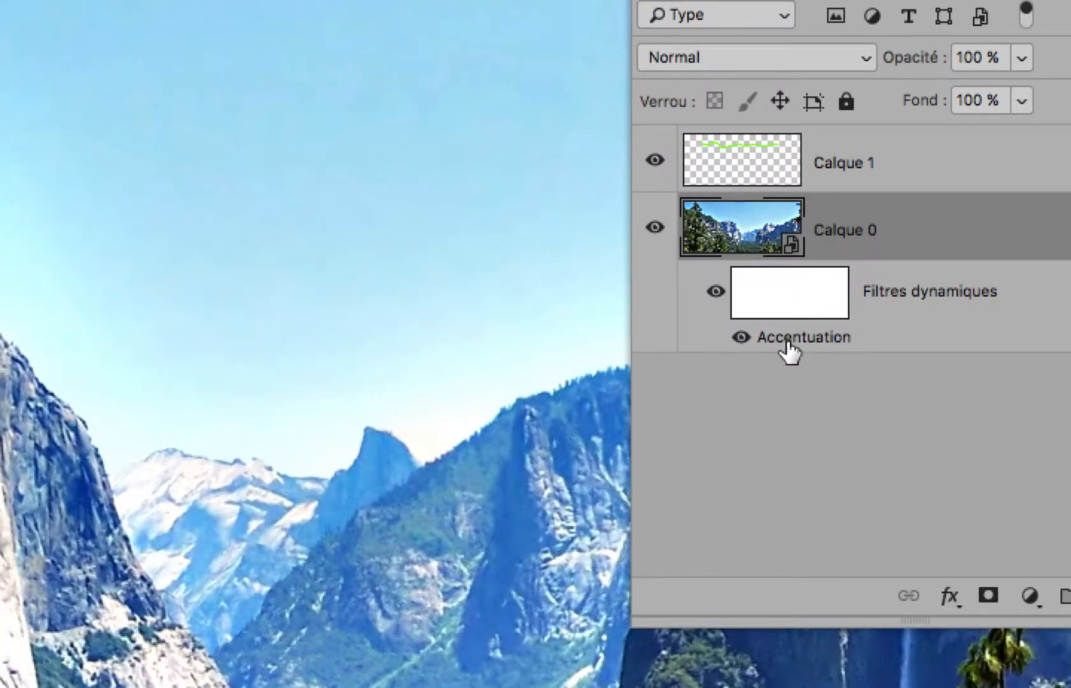
# Reopen the Accentuation smart filter and apply a gain of 71 % and a radius of 18,4 pixels
pyautogui.doubleClick(787, 340)
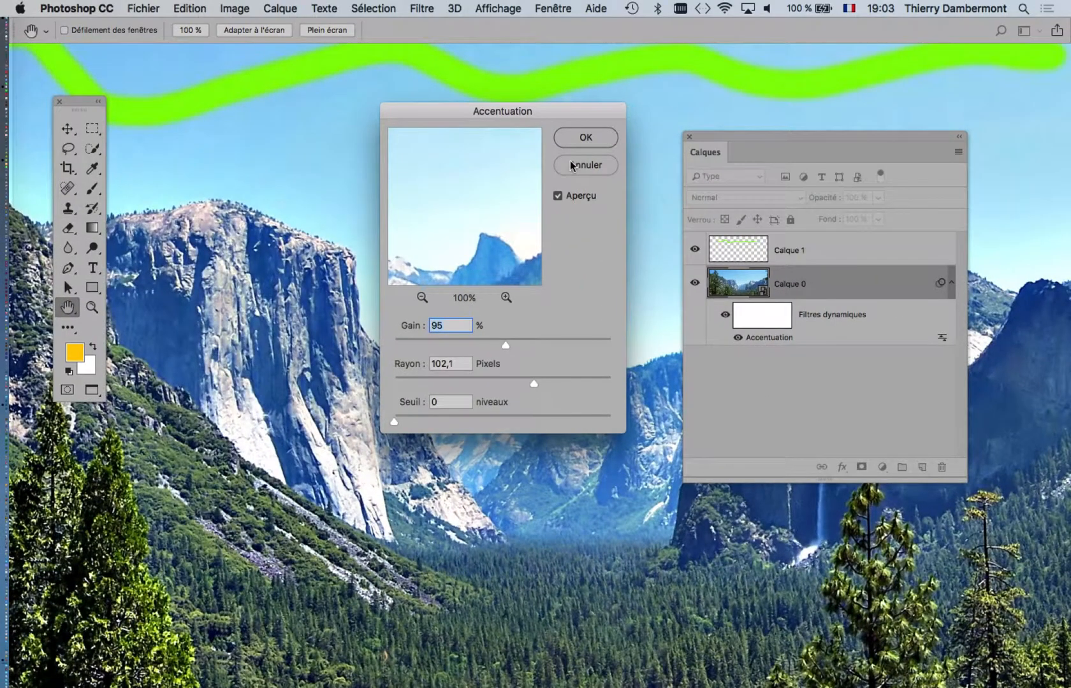
pyautogui.moveTo(458, 115); pyautogui.dragTo(848, 79)
pyautogui.moveTo(865, 309); pyautogui.dragTo(858, 308)
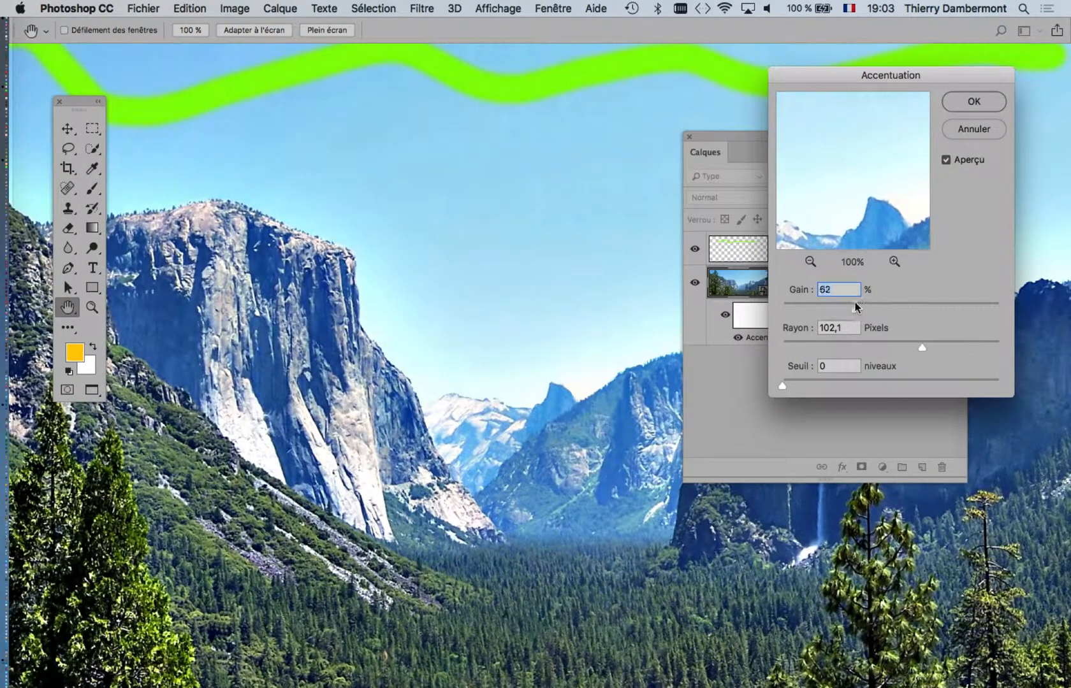
pyautogui.moveTo(922, 348); pyautogui.dragTo(897, 348)
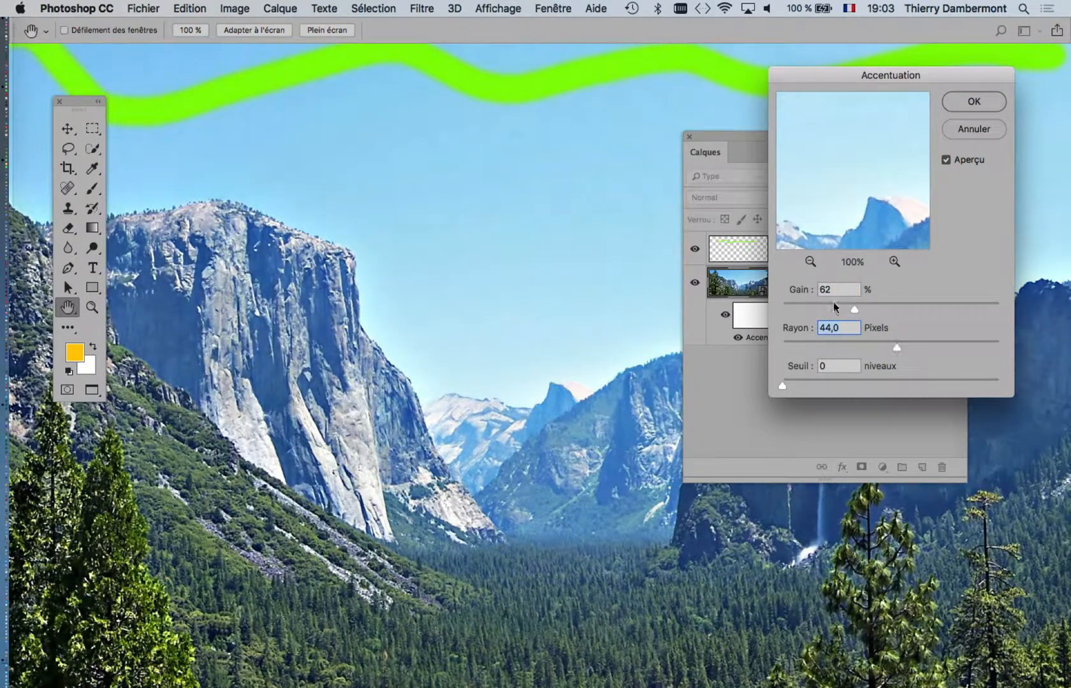
pyautogui.moveTo(834, 307); pyautogui.dragTo(832, 310)
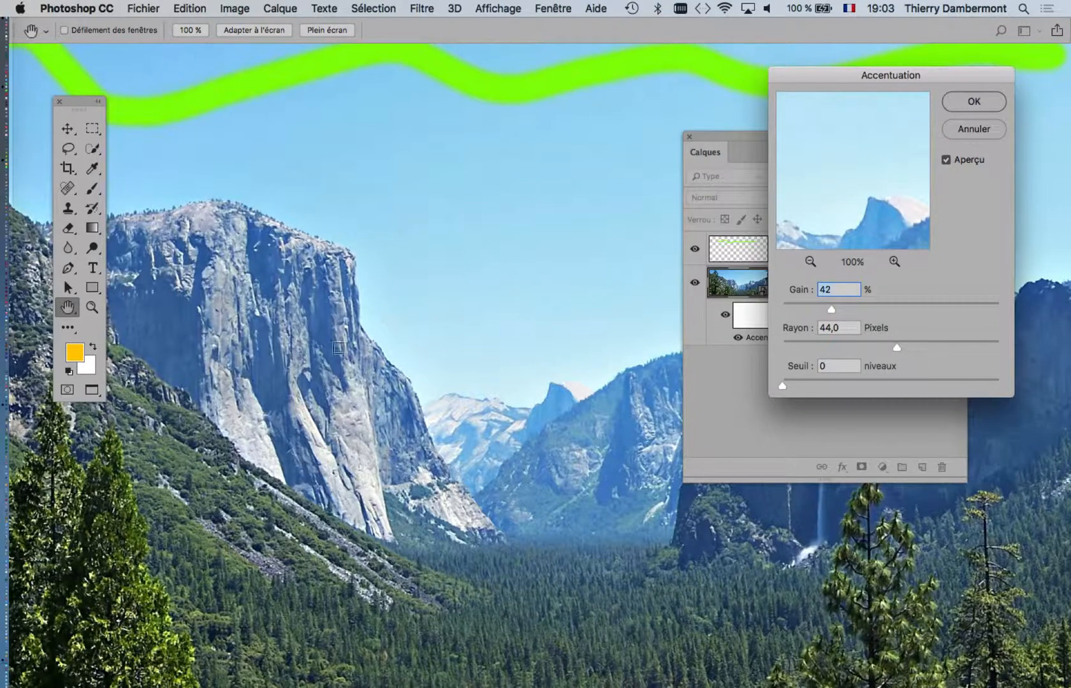
pyautogui.click(877, 349)
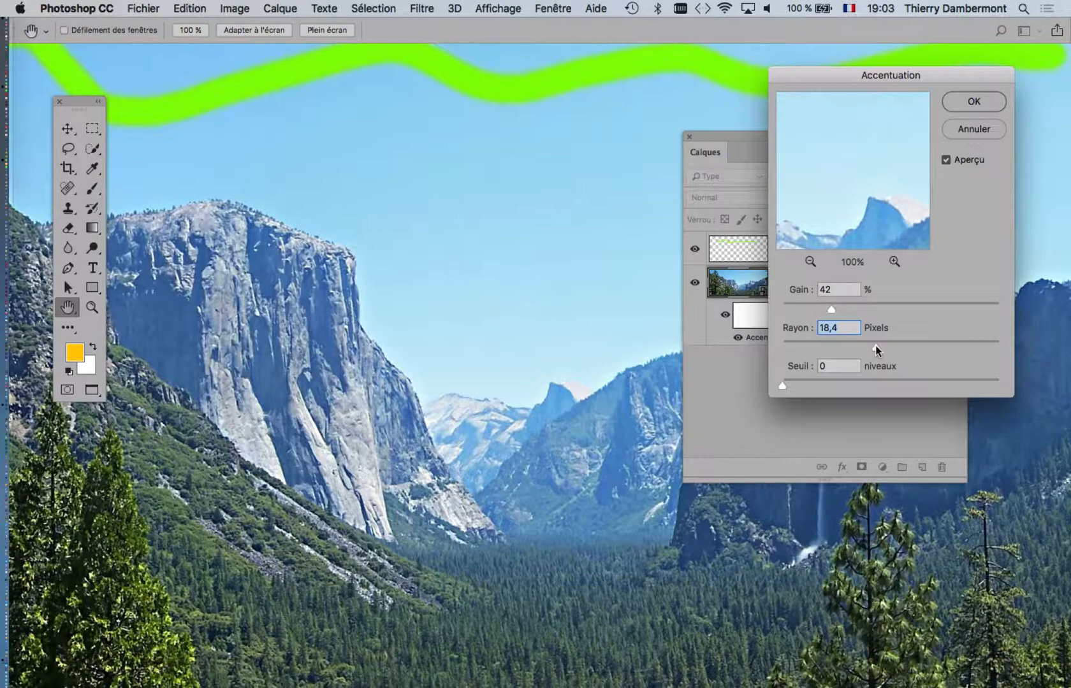
pyautogui.moveTo(858, 310); pyautogui.dragTo(838, 310)
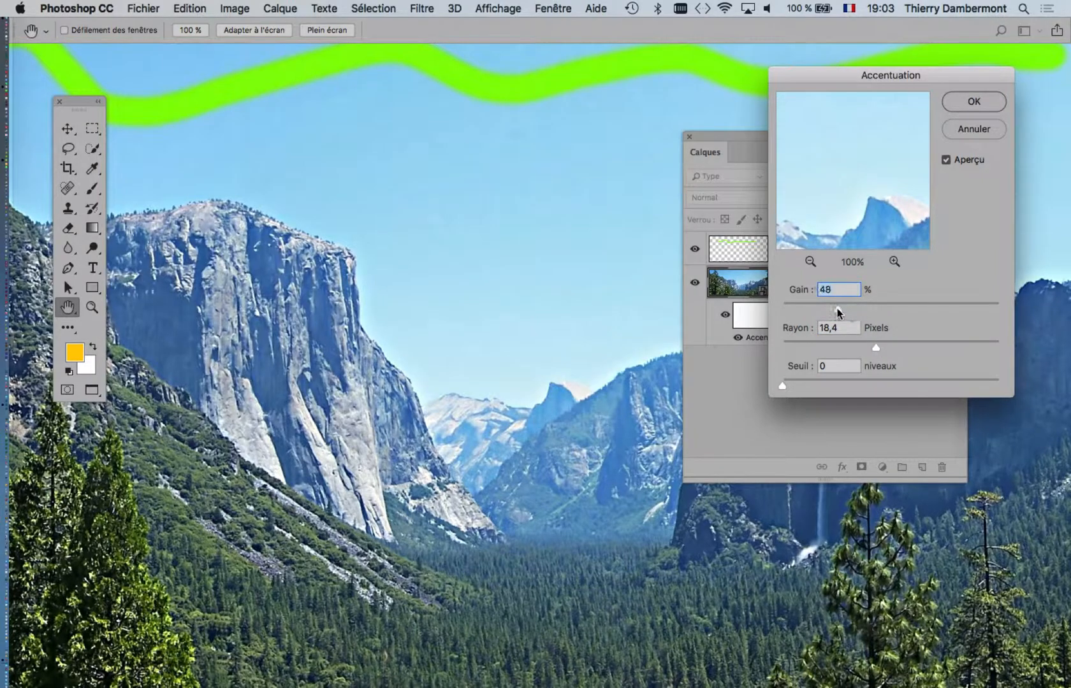
pyautogui.click(974, 102)
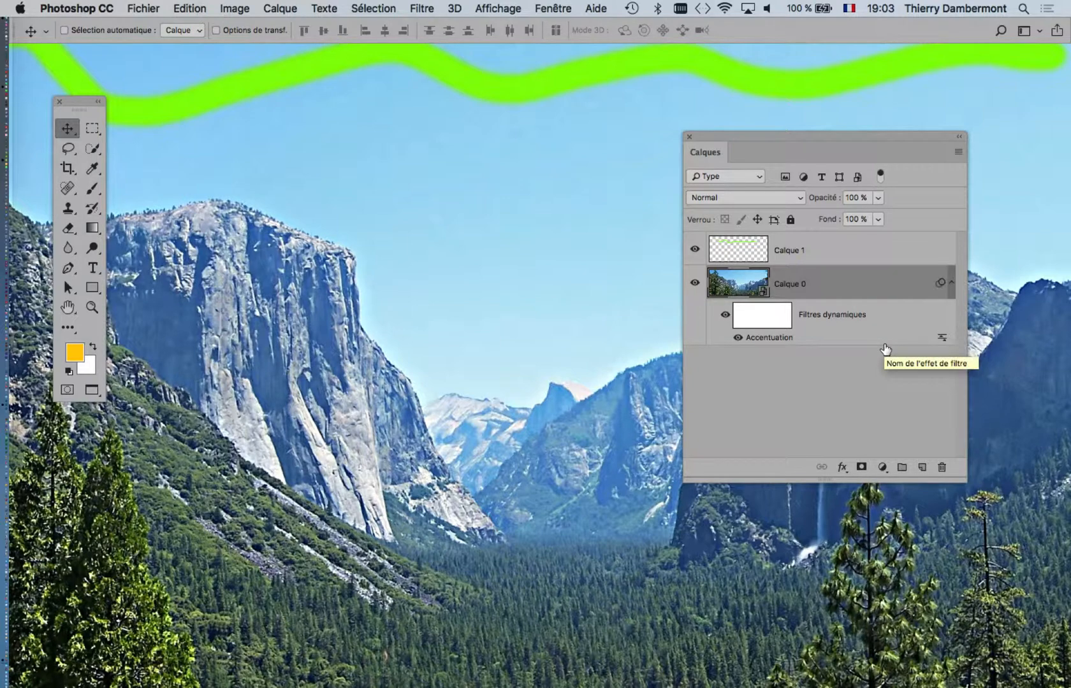
# Edit the Accentuation smart filter again, applying a gain of 34 % and a radius of 54,6 pixels
pyautogui.doubleClick(788, 341)
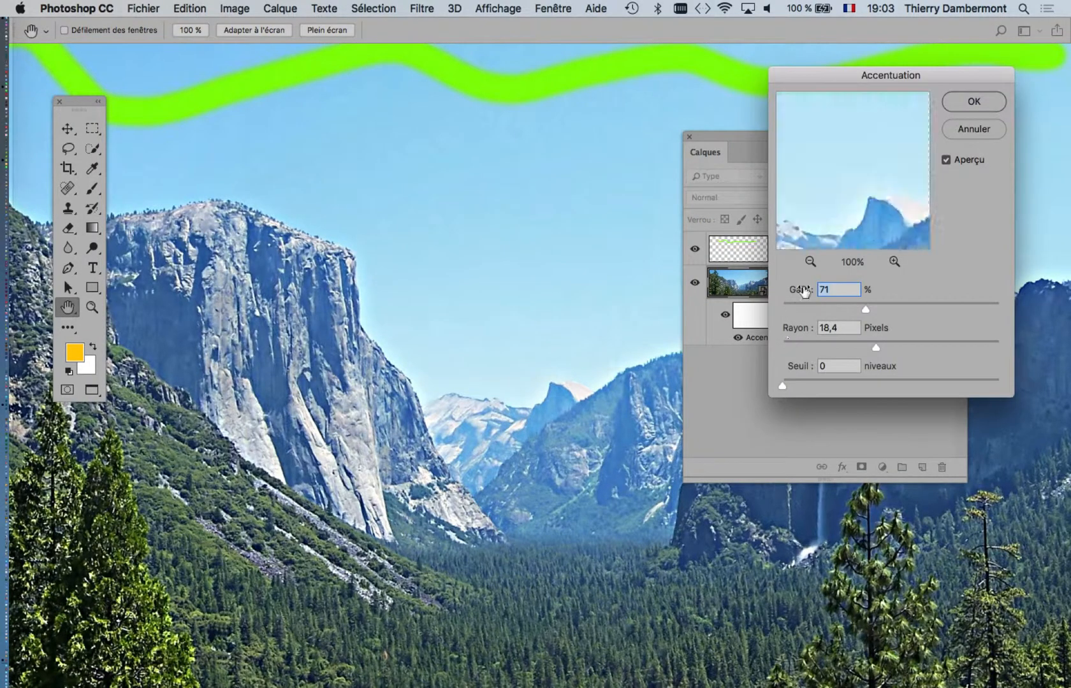
pyautogui.click(822, 309)
pyautogui.moveTo(874, 347); pyautogui.dragTo(905, 350)
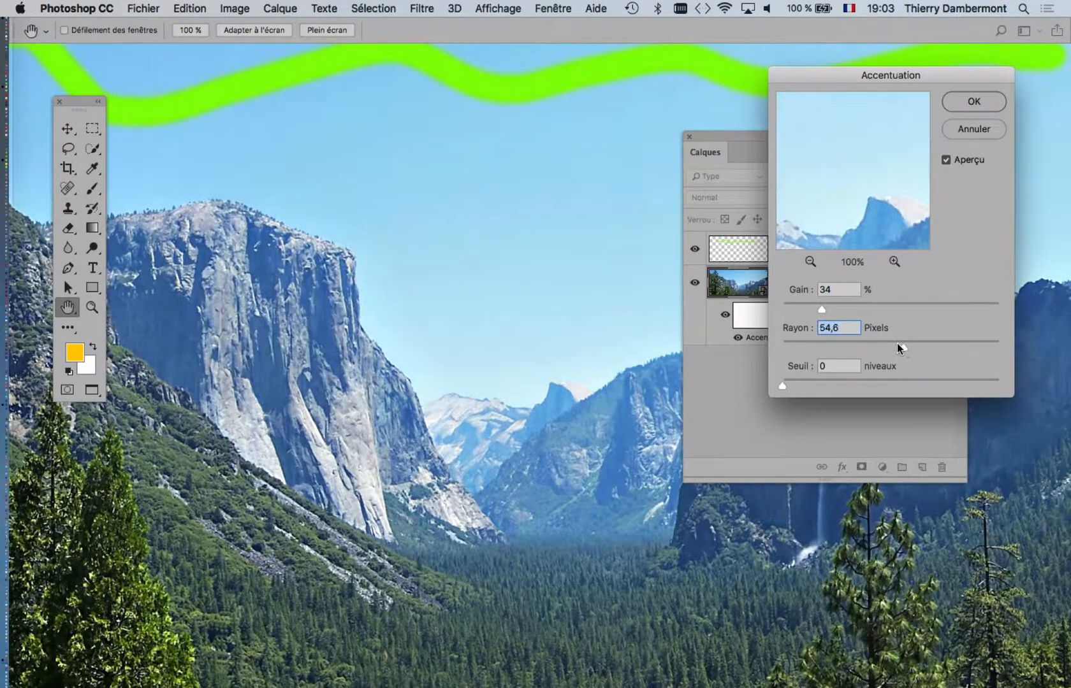
pyautogui.click(972, 103)
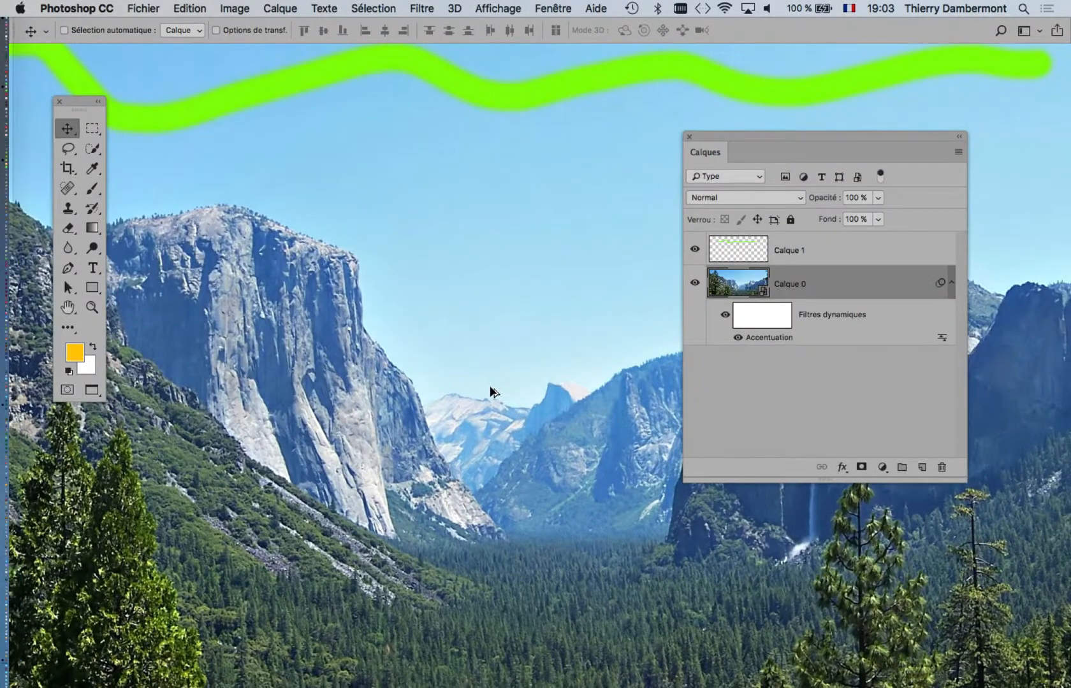
# Save the document as Yosemite_Valley_California.psd in Photoshop format with its layers, in the IFAP-1e2-traitements-images-partie-1 folder
pyautogui.scroll(-2, 491, 390)
pyautogui.click(141, 8)
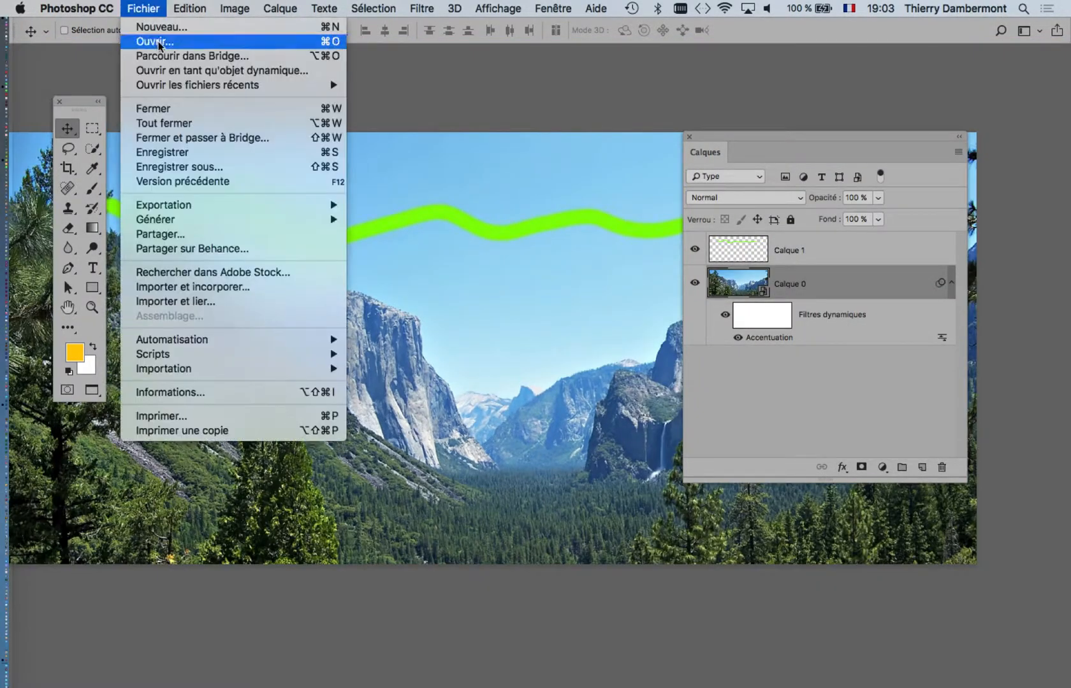
pyautogui.click(205, 150)
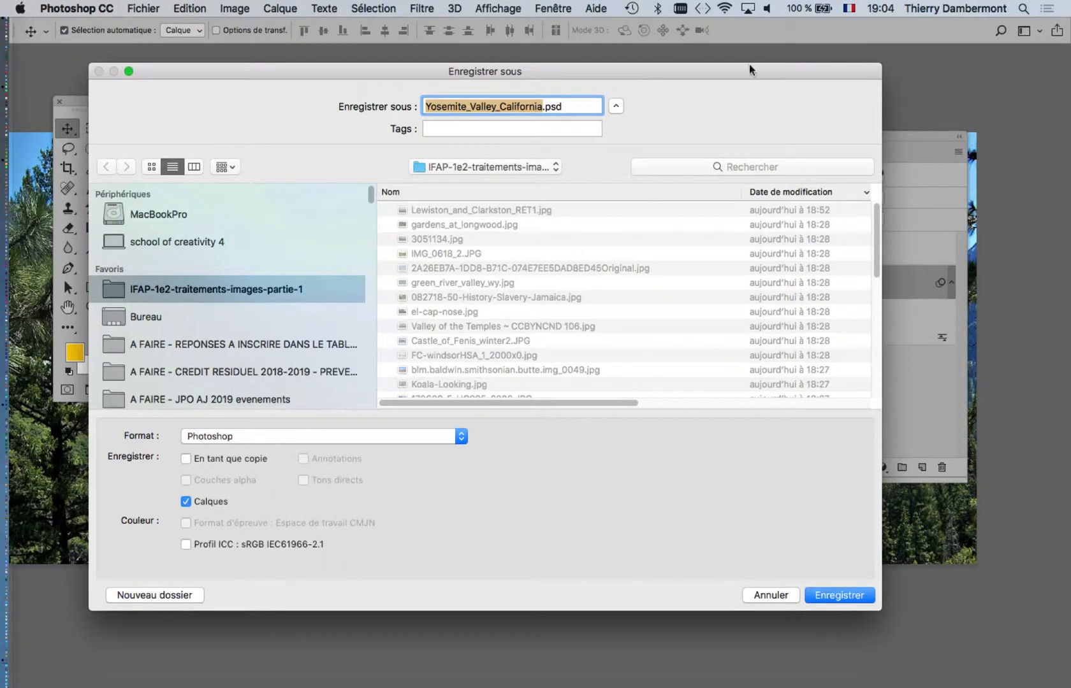
pyautogui.moveTo(747, 68); pyautogui.dragTo(796, 49)
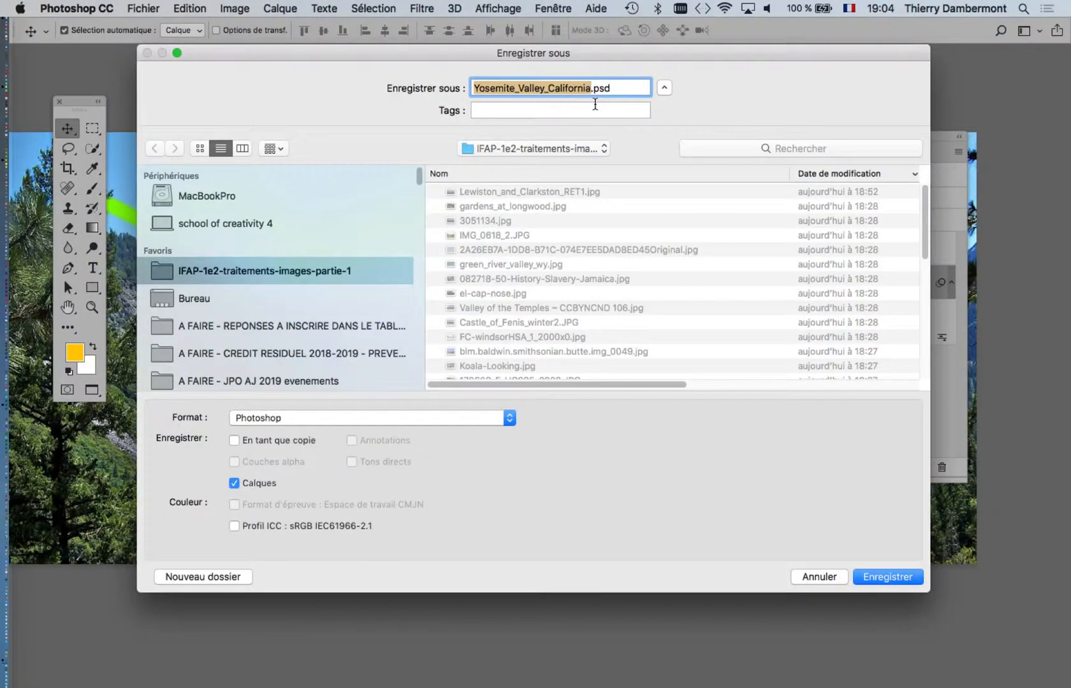
pyautogui.click(886, 576)
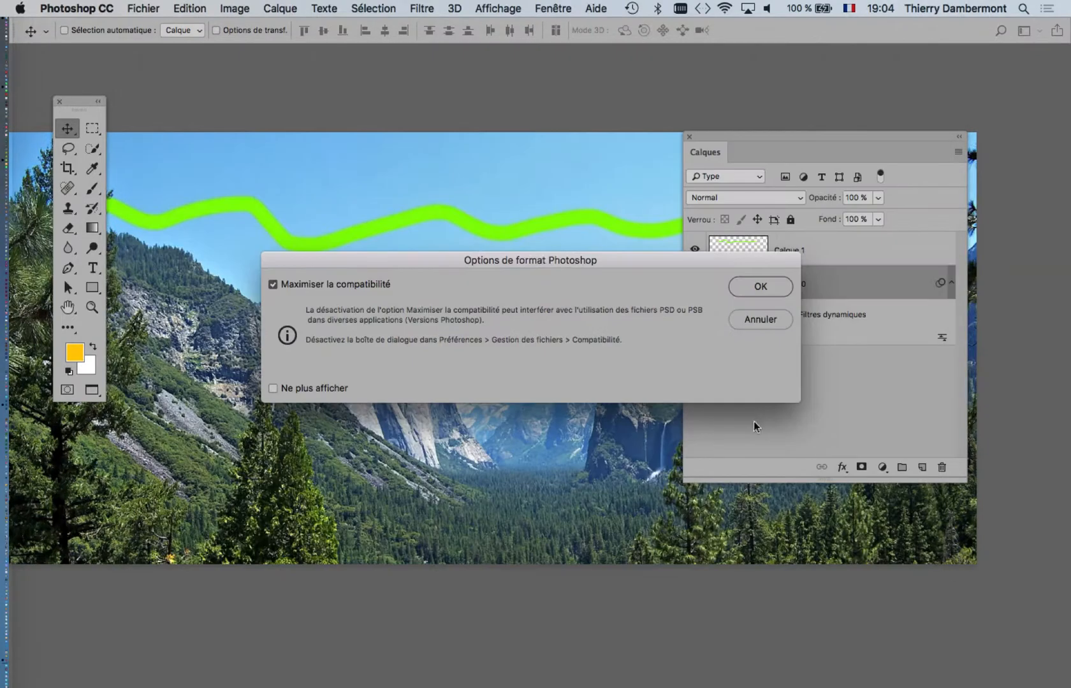
# Keep Maximiser la compatibilité enabled, turn on Ne plus afficher, and accept the Photoshop format options
pyautogui.moveTo(689, 267); pyautogui.dragTo(600, 98)
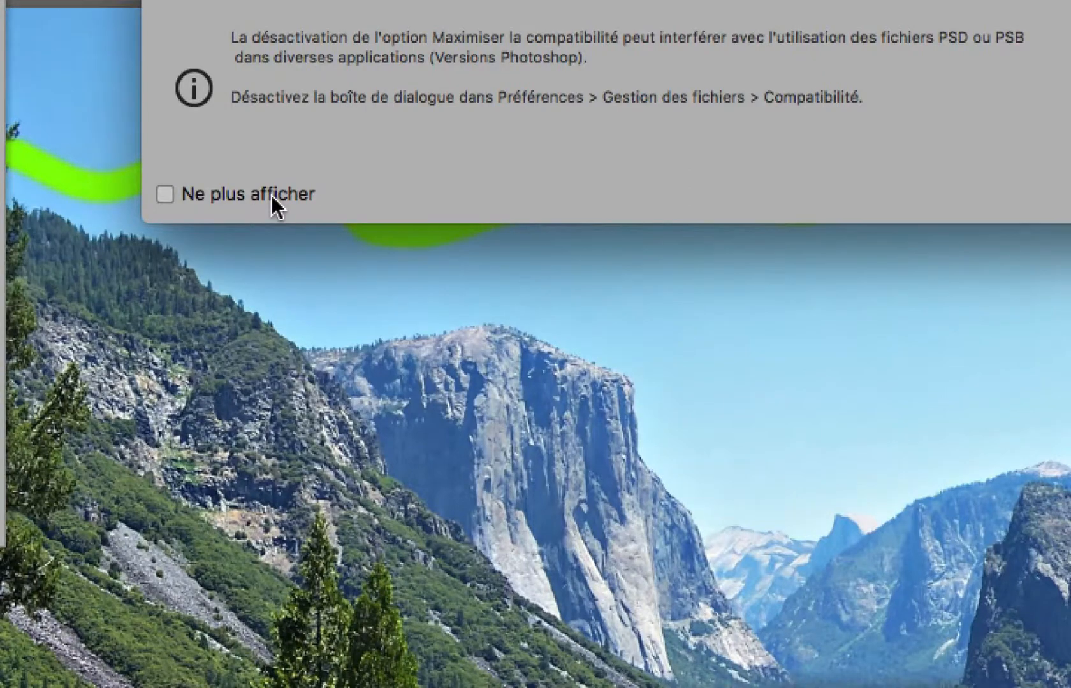
pyautogui.click(273, 198)
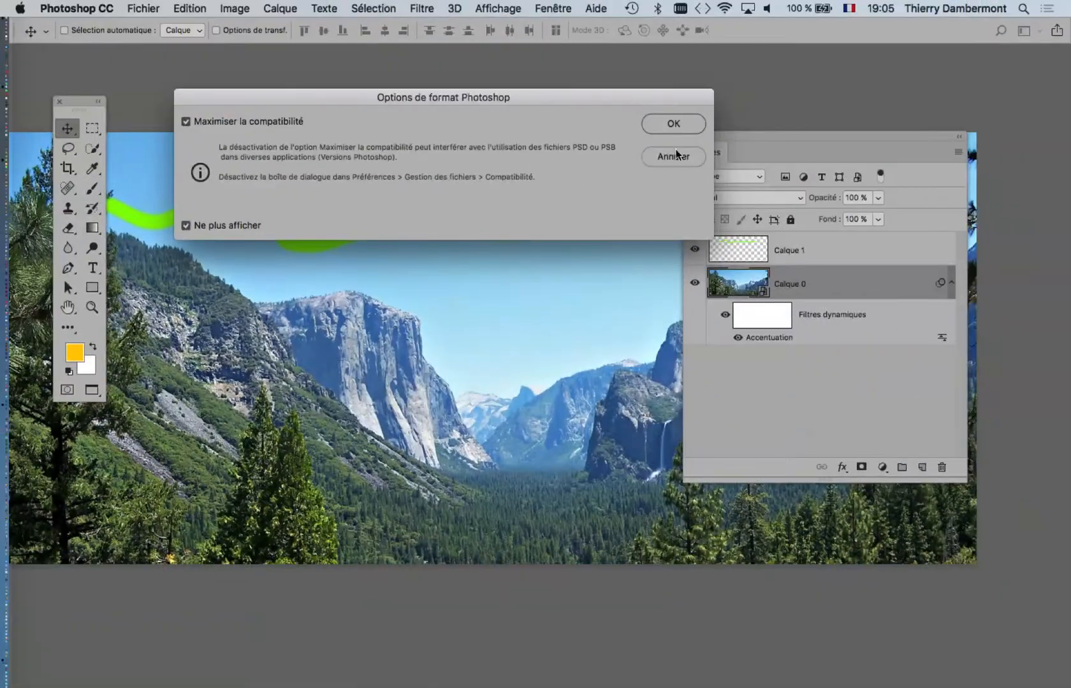
pyautogui.click(1066, 117)
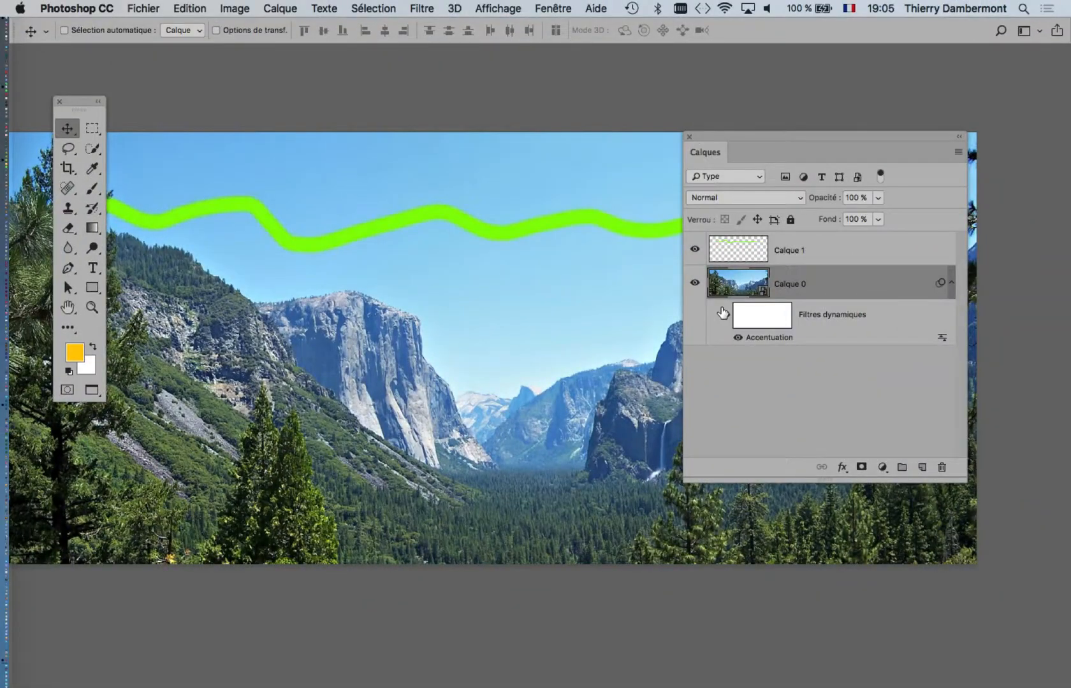
# Move the Layers panel clear of the photo and hide Calque 1 with the green stroke
pyautogui.moveTo(717, 141); pyautogui.dragTo(797, 88)
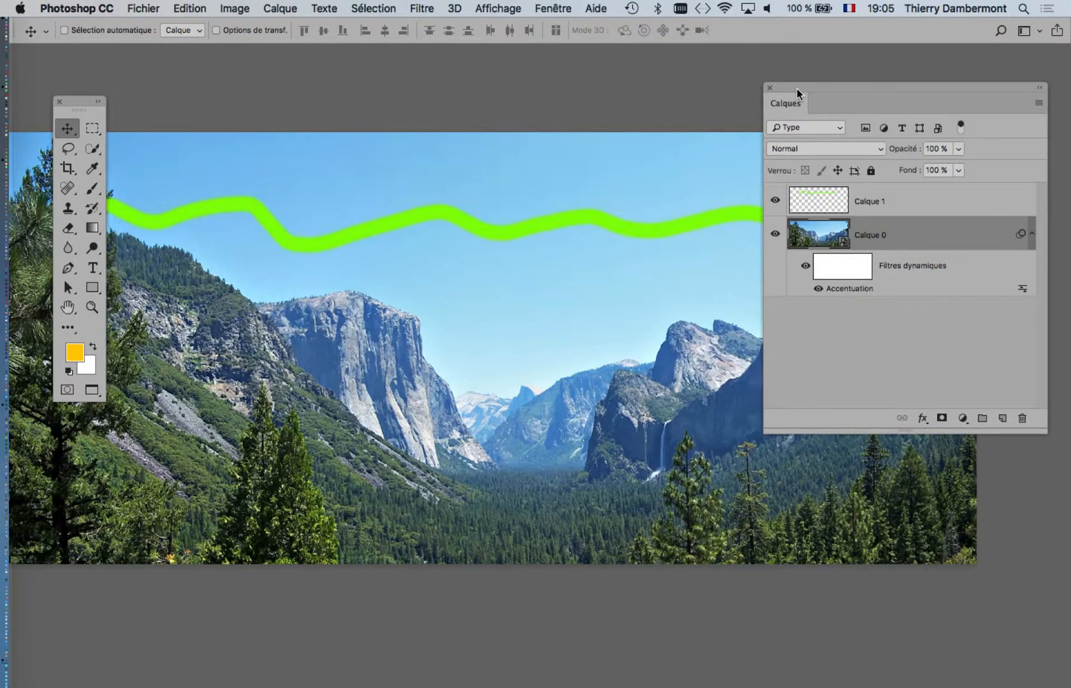
pyautogui.scroll(-5, 423, 369)
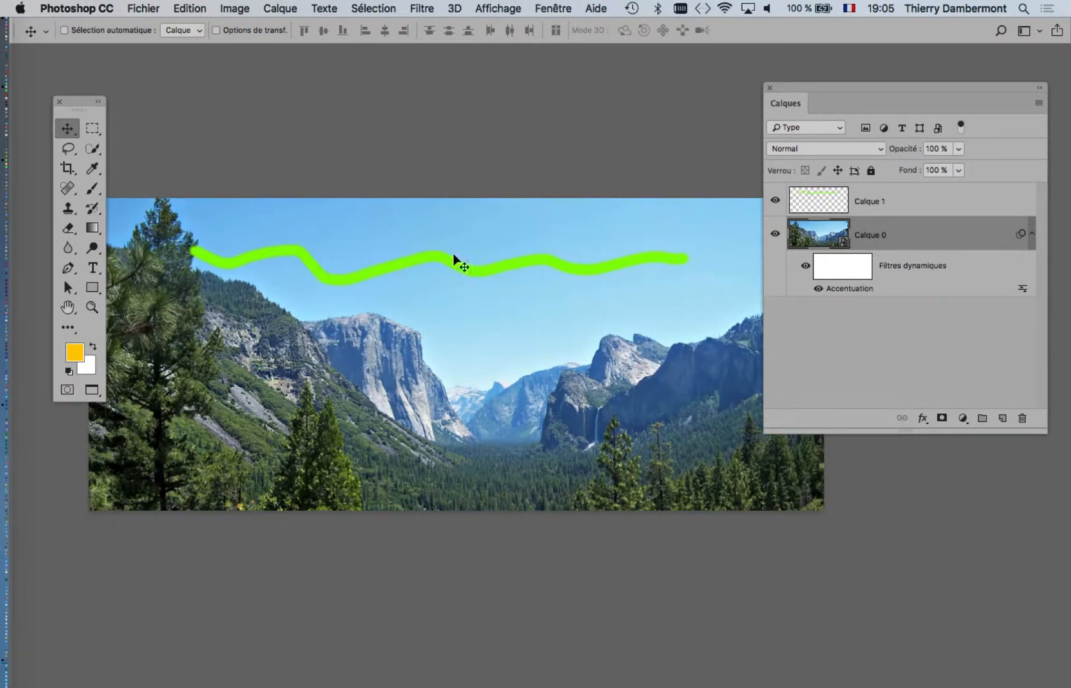
pyautogui.moveTo(804, 84); pyautogui.dragTo(866, 83)
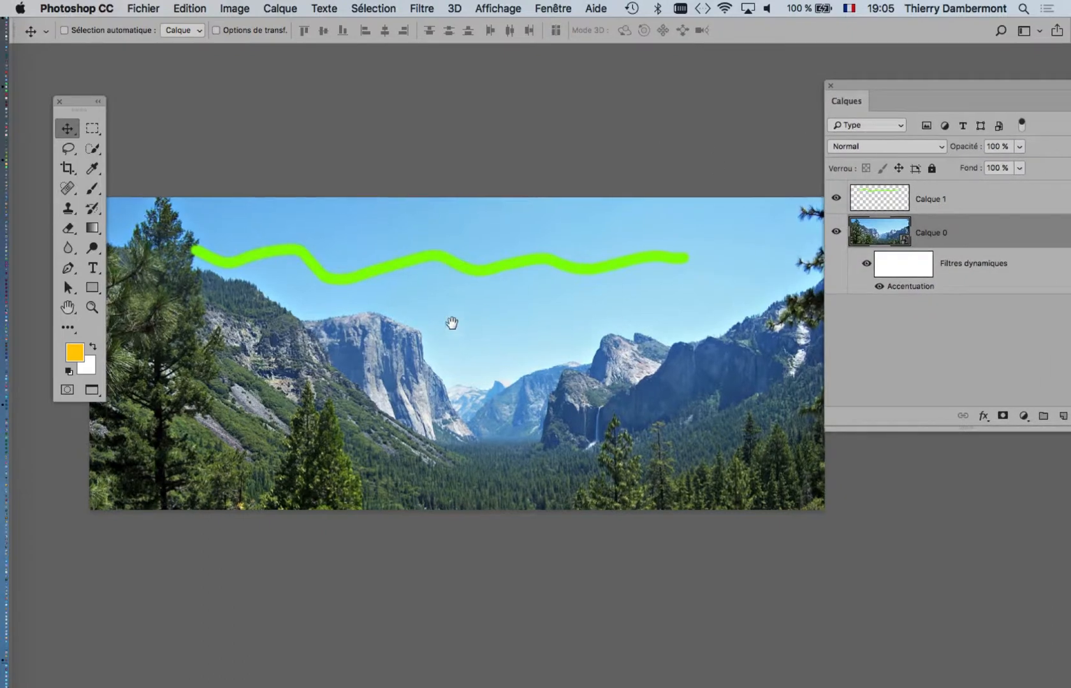
pyautogui.moveTo(452, 322); pyautogui.dragTo(497, 262)
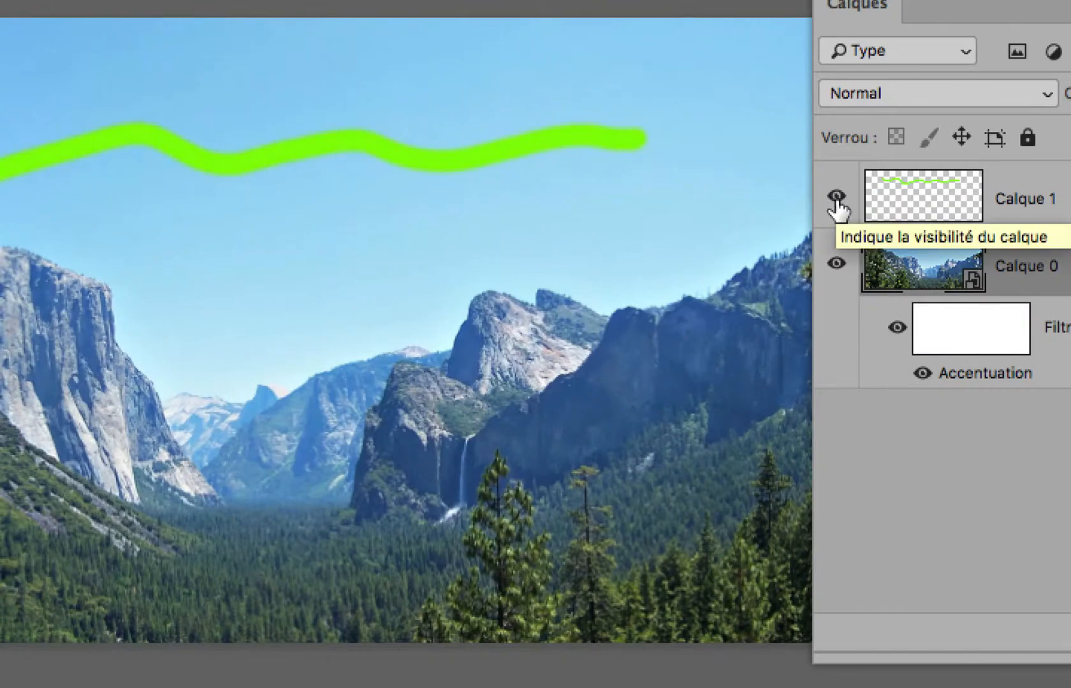
pyautogui.click(836, 202)
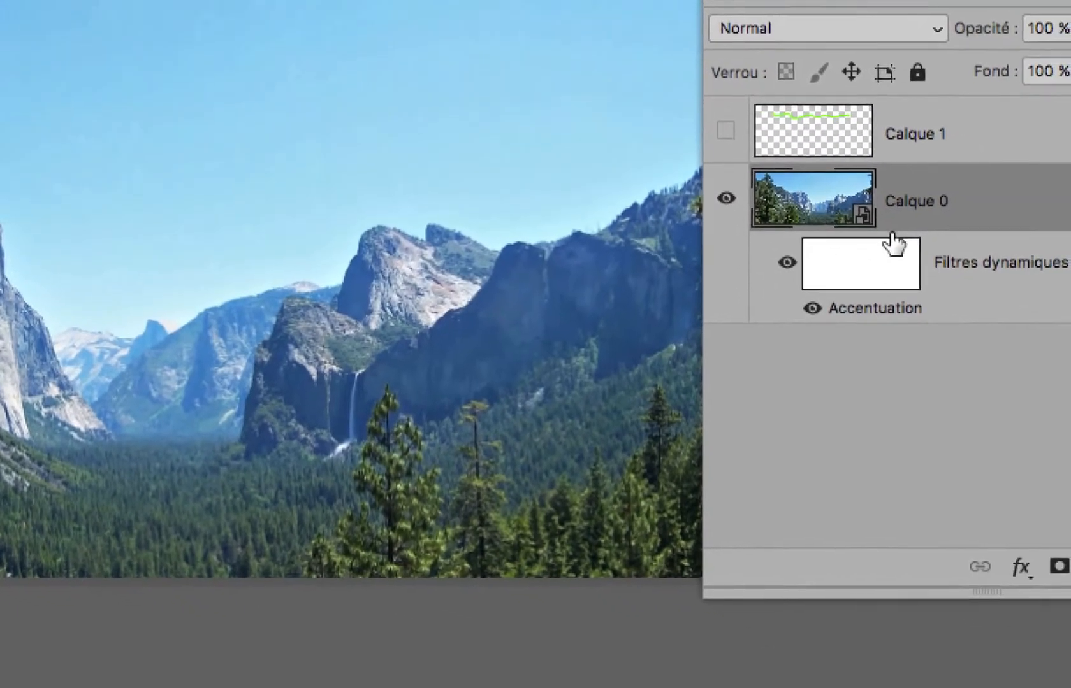
# Select the smart filter mask of Calque 0 and move the Layers panel so that most of the photo is uncovered
pyautogui.click(1000, 332)
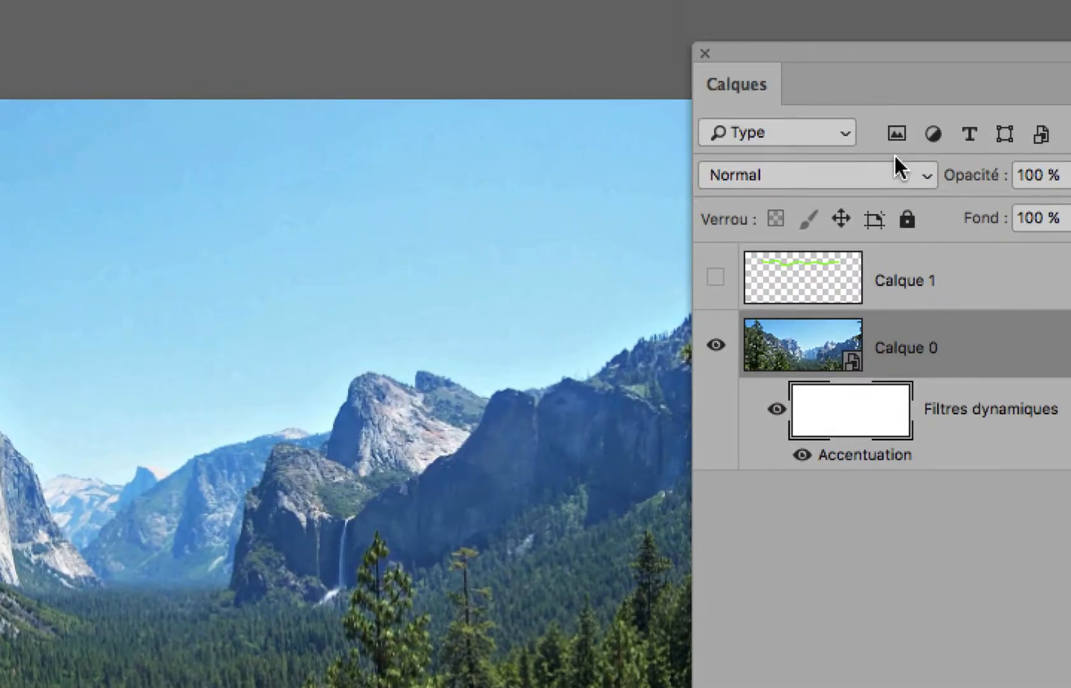
pyautogui.moveTo(894, 53); pyautogui.dragTo(753, 128)
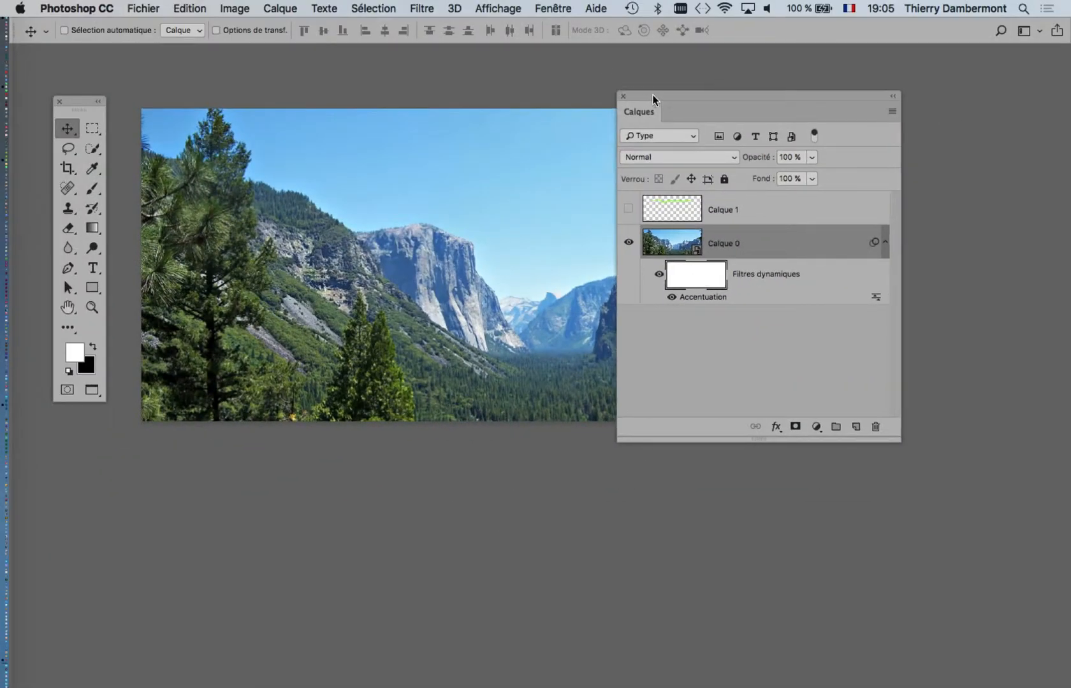
pyautogui.moveTo(651, 94); pyautogui.dragTo(842, 269)
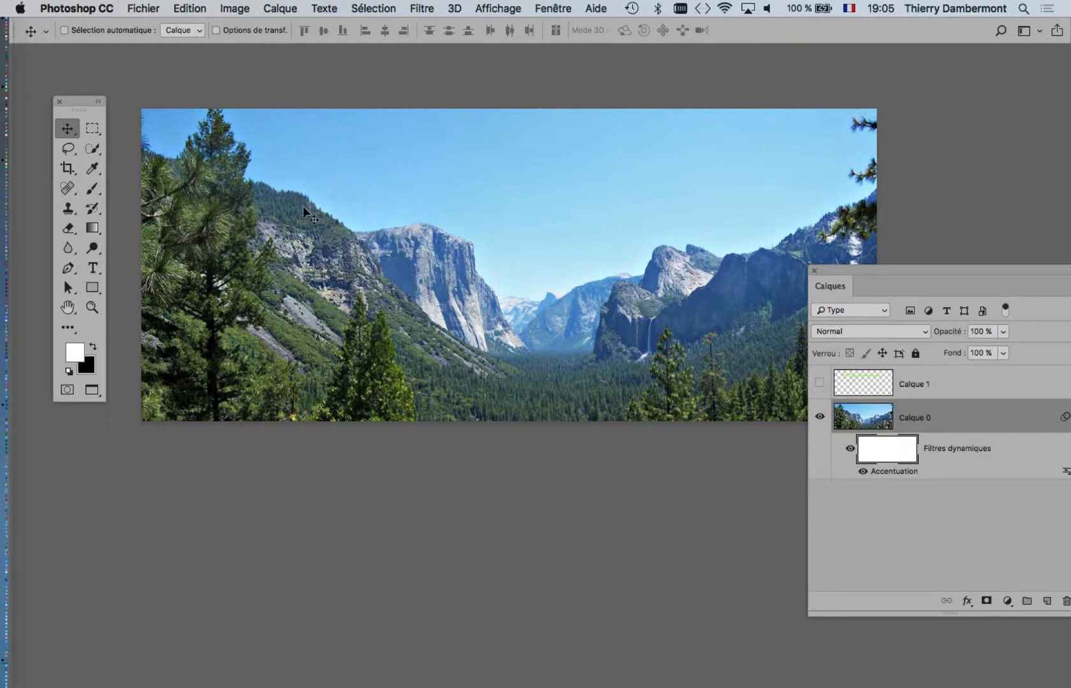
# Strengthen the Accentuation smart filter to a gain of 66 % and a radius of 180,1 pixels, and apply it
pyautogui.scroll(2, 327, 220)
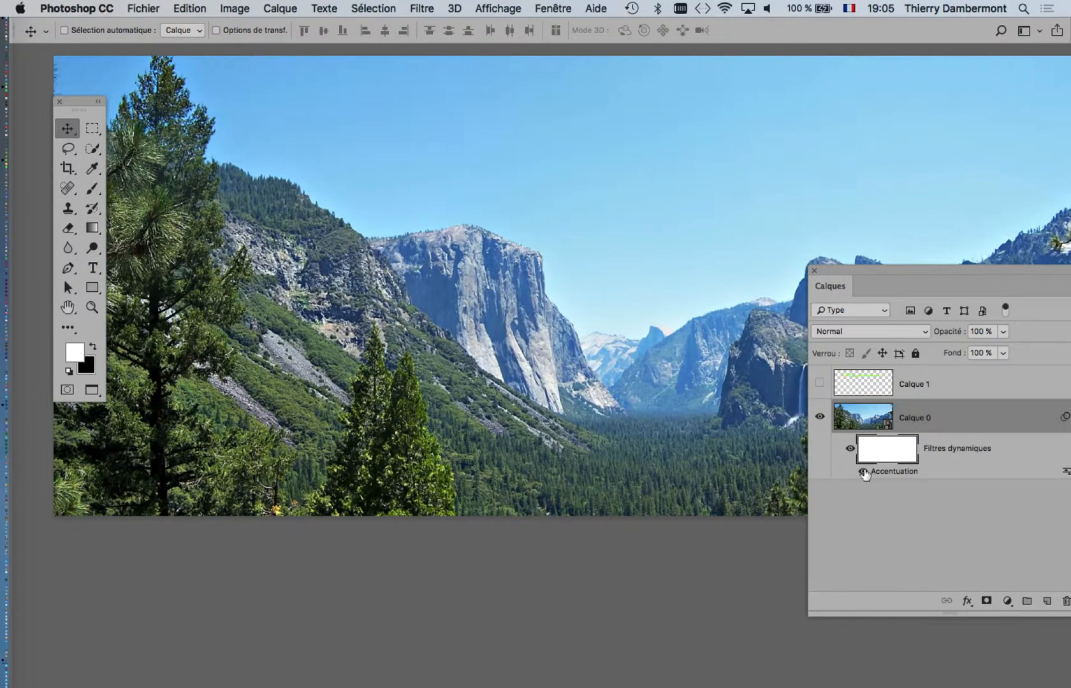
pyautogui.doubleClick(904, 477)
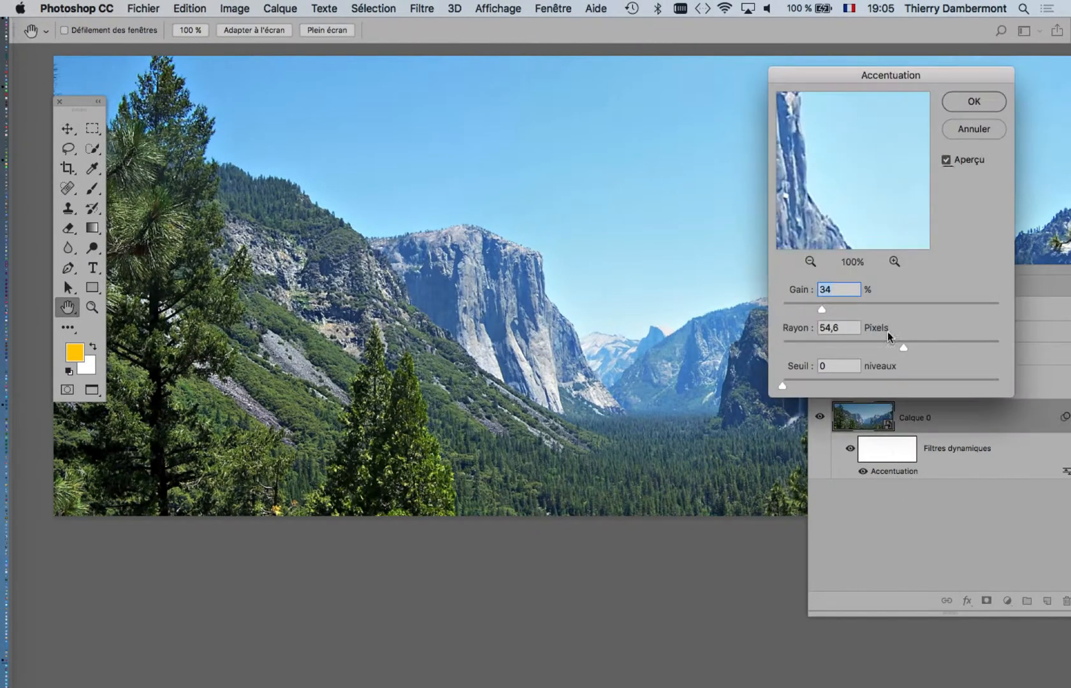
pyautogui.click(861, 309)
pyautogui.moveTo(935, 347); pyautogui.dragTo(953, 350)
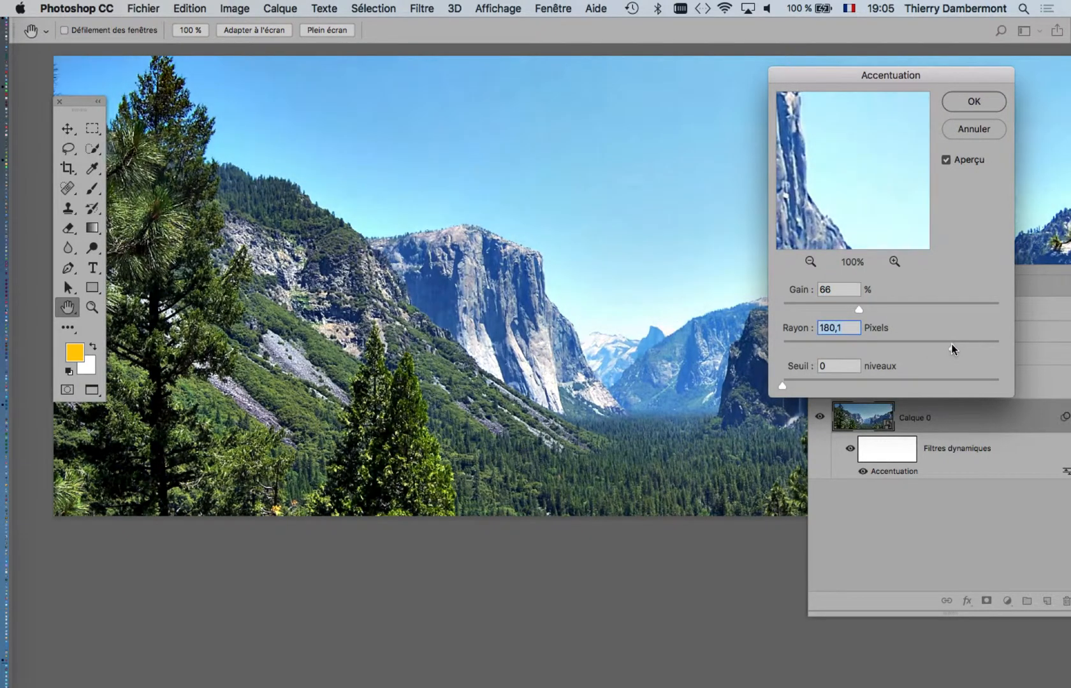
pyautogui.click(985, 102)
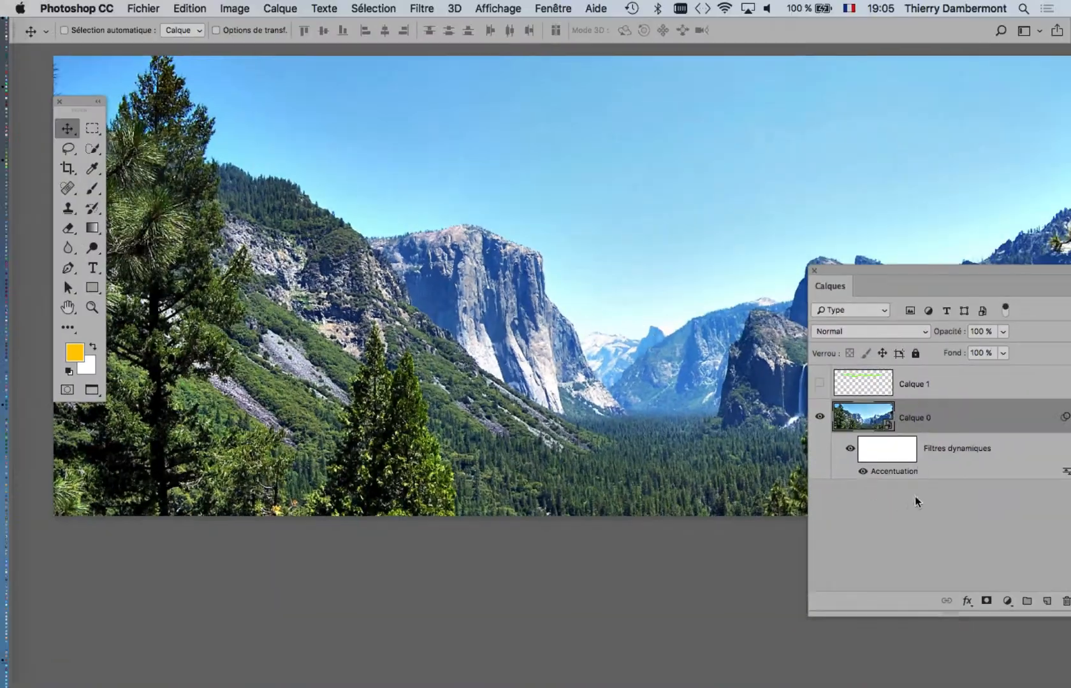
# Target the smart filter mask of Calque 0, choose the Brush tool and make black the foreground colour
pyautogui.click(904, 454)
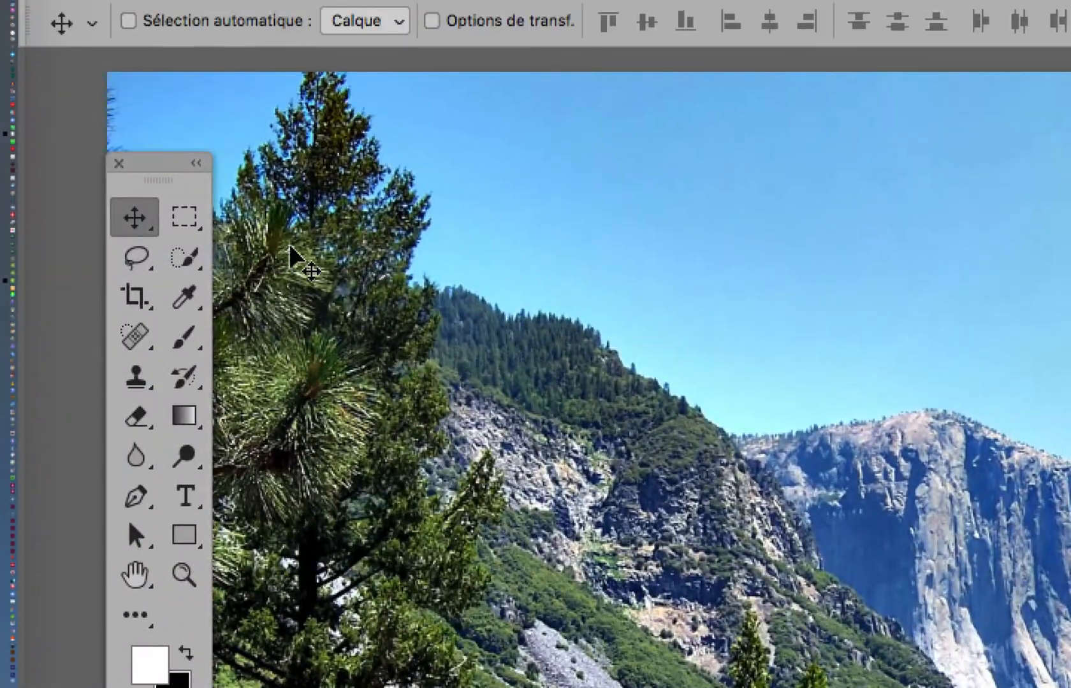
pyautogui.click(185, 338)
pyautogui.click(244, 341)
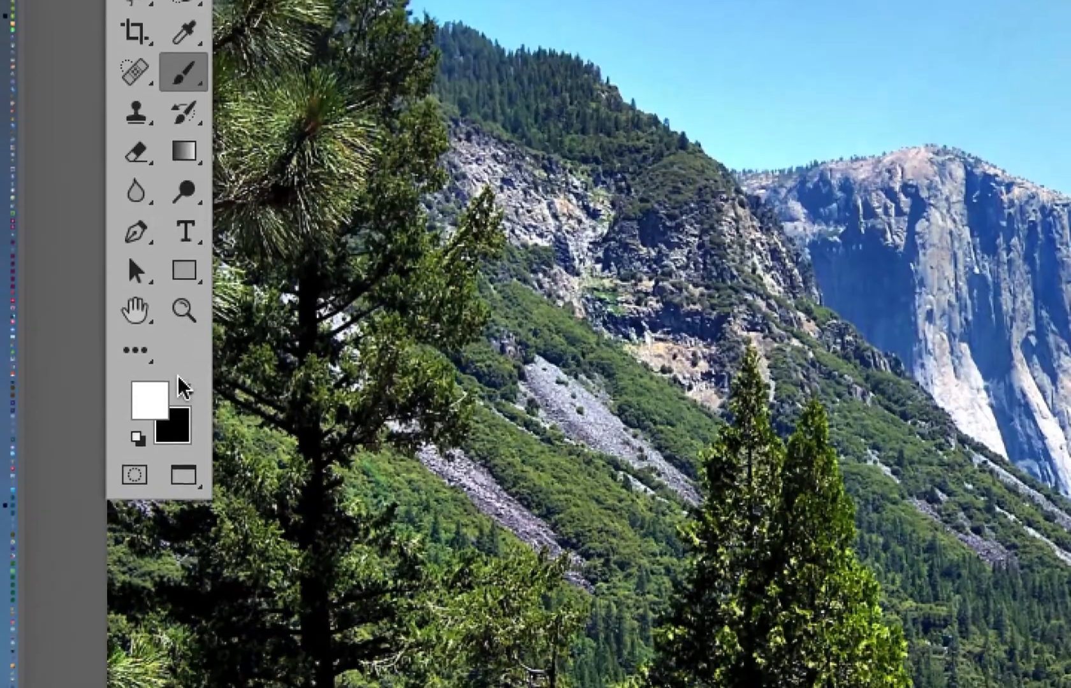
pyautogui.click(182, 381)
pyautogui.click(139, 436)
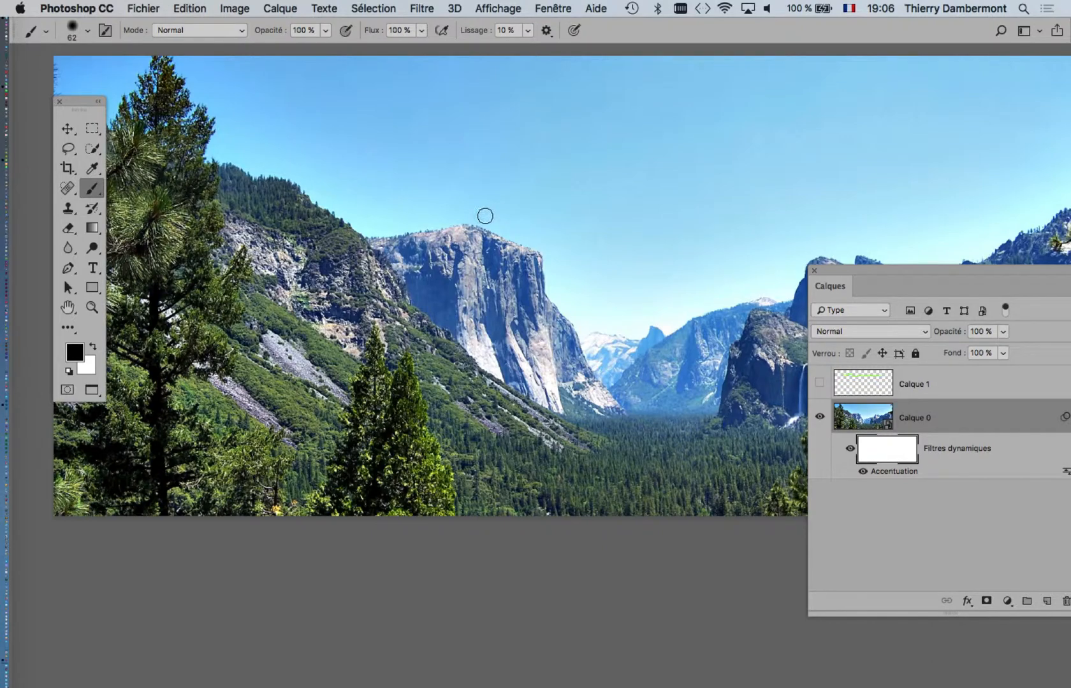
# Paint black on the smart filter mask over the sky above the forested slope and around the tall tree, using 275 and 160 px brushes
pyautogui.moveTo(486, 216)
pyautogui.mouseDown()
pyautogui.moveTo(731, 222)
pyautogui.moveTo(514, 228)
pyautogui.moveTo(673, 232)
pyautogui.moveTo(572, 232)
pyautogui.mouseUp()
pyautogui.moveTo(463, 288)
pyautogui.mouseDown()
pyautogui.moveTo(540, 286)
pyautogui.moveTo(429, 285)
pyautogui.moveTo(451, 130)
pyautogui.moveTo(453, 357)
pyautogui.moveTo(440, 184)
pyautogui.moveTo(390, 211)
pyautogui.moveTo(313, 185)
pyautogui.mouseUp()
pyautogui.scroll(2, 313, 185)
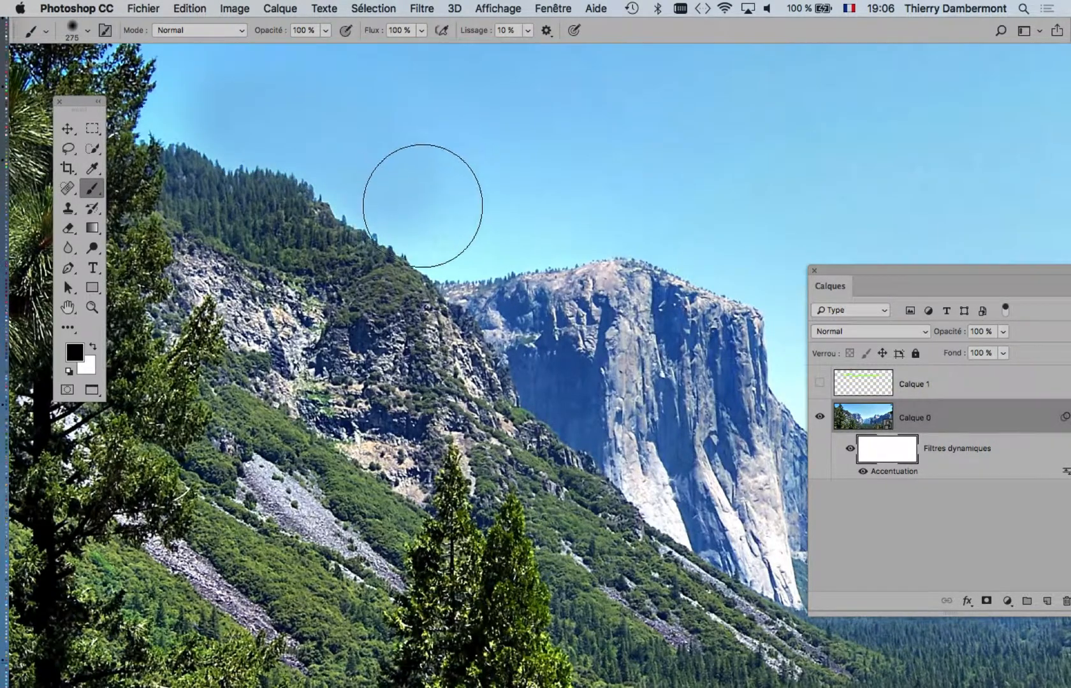
pyautogui.moveTo(422, 206)
pyautogui.mouseDown()
pyautogui.moveTo(321, 142)
pyautogui.moveTo(395, 201)
pyautogui.mouseUp()
pyautogui.press('space')
pyautogui.moveTo(411, 243); pyautogui.dragTo(552, 328)
pyautogui.moveTo(447, 274)
pyautogui.mouseDown()
pyautogui.moveTo(403, 262)
pyautogui.moveTo(463, 377)
pyautogui.mouseUp()
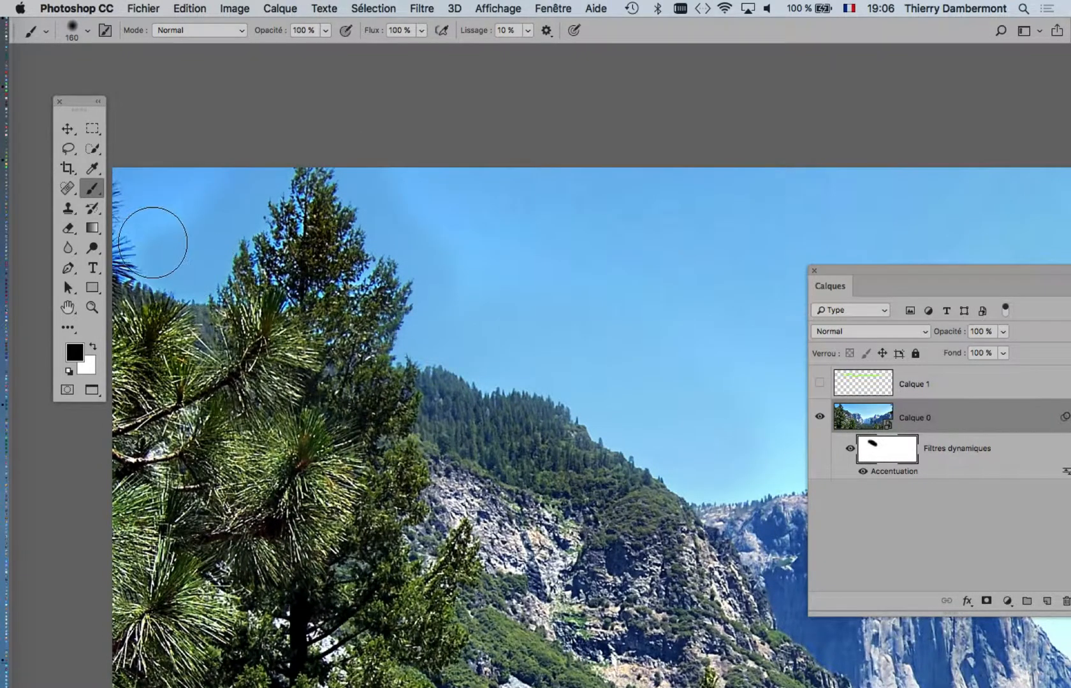
pyautogui.moveTo(223, 196); pyautogui.dragTo(199, 205)
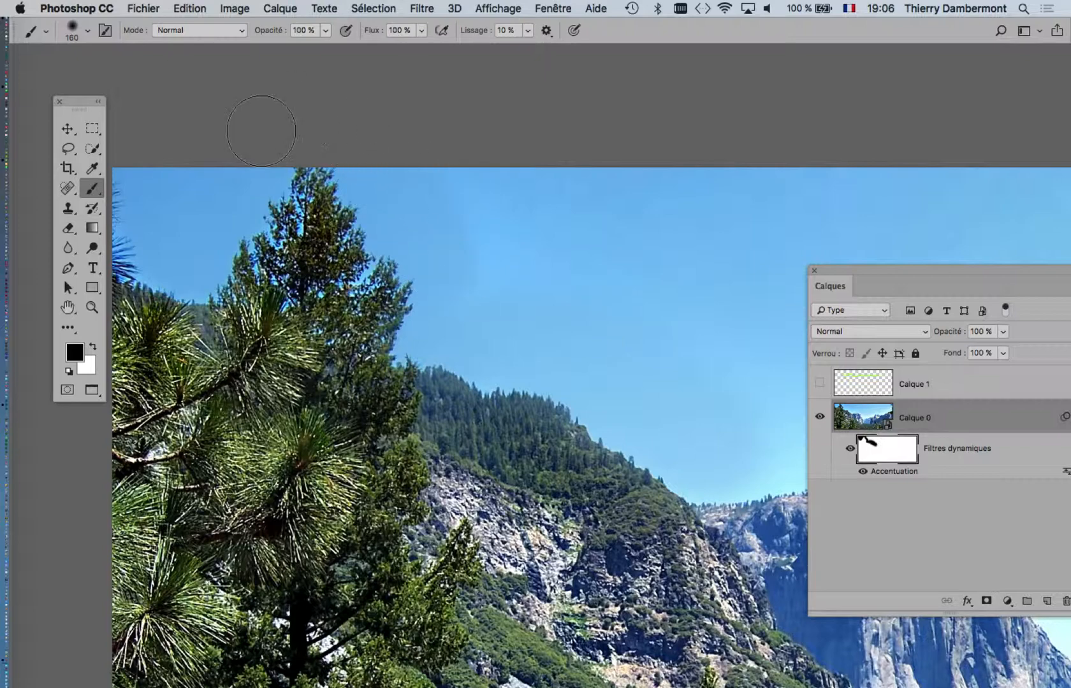
# Paint black on the smart filter mask along the skyline, from the forested slope to the photo's right edge, with the 160 px brush
pyautogui.moveTo(610, 406); pyautogui.dragTo(242, 265)
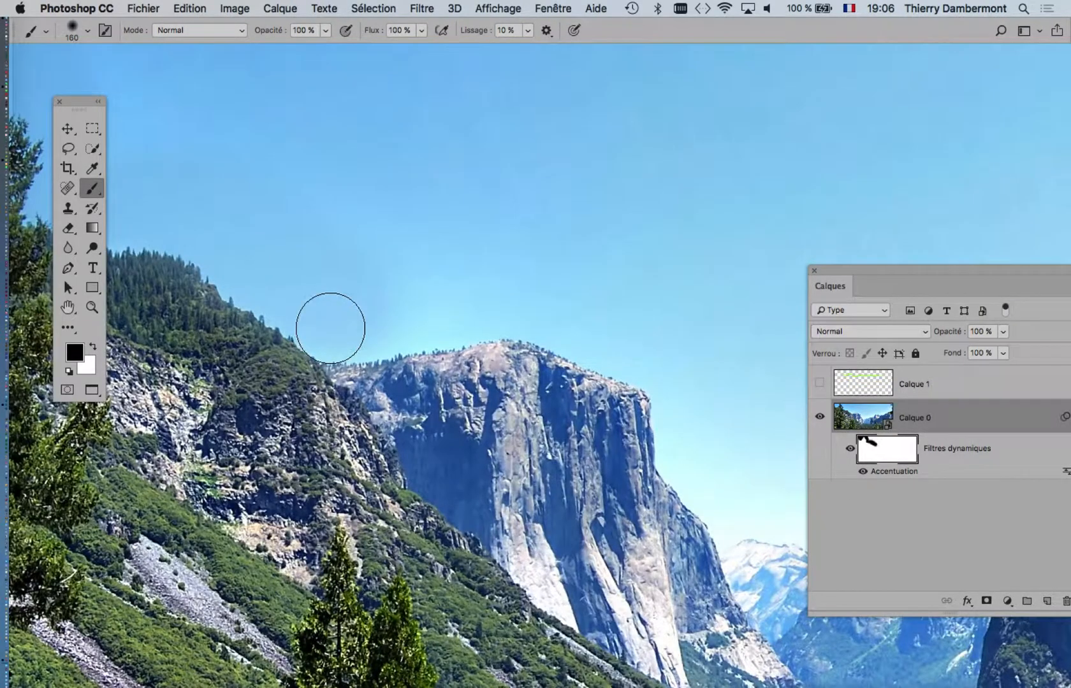
pyautogui.moveTo(682, 392); pyautogui.dragTo(363, 200)
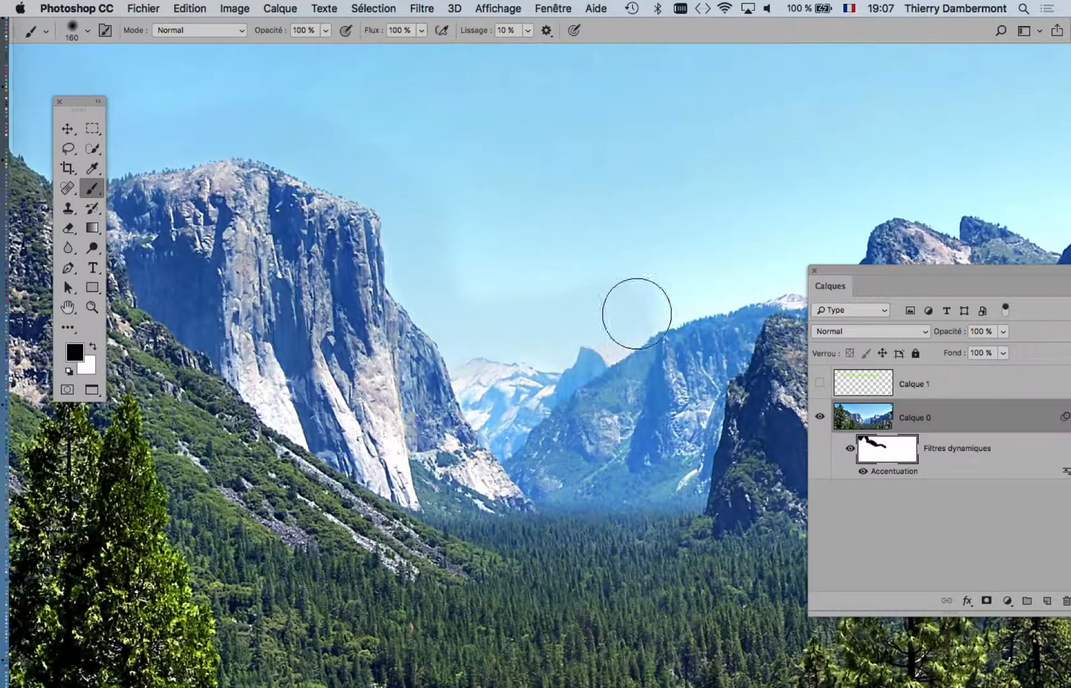
pyautogui.moveTo(735, 274); pyautogui.dragTo(354, 306)
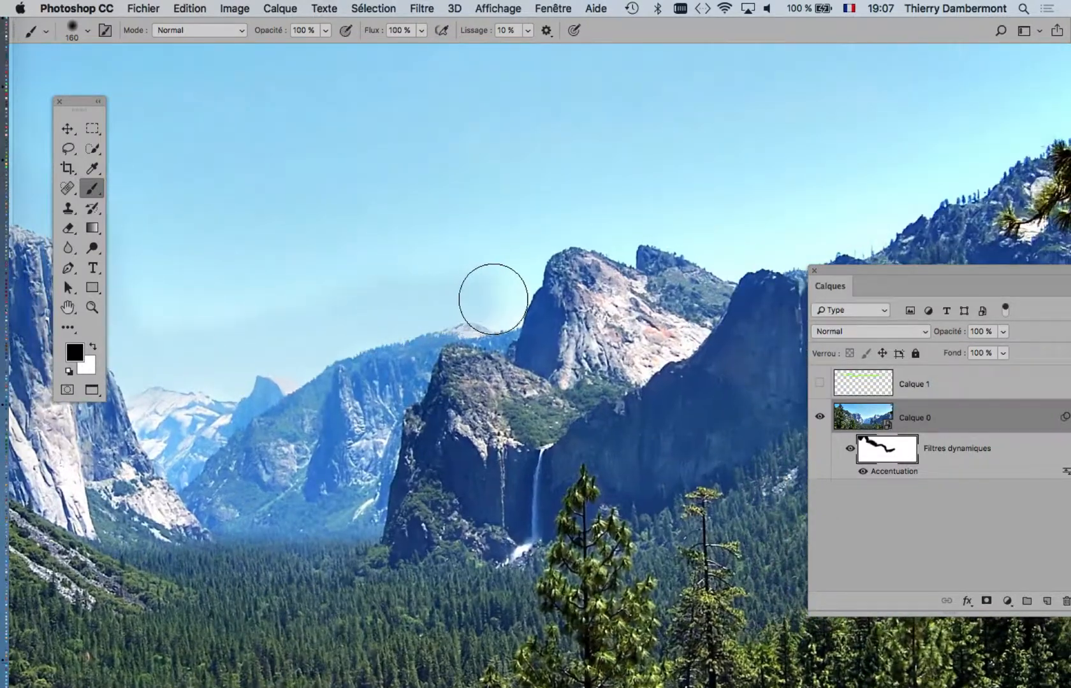
pyautogui.moveTo(515, 255)
pyautogui.mouseDown()
pyautogui.moveTo(534, 228)
pyautogui.moveTo(612, 233)
pyautogui.moveTo(644, 223)
pyautogui.moveTo(732, 242)
pyautogui.mouseUp()
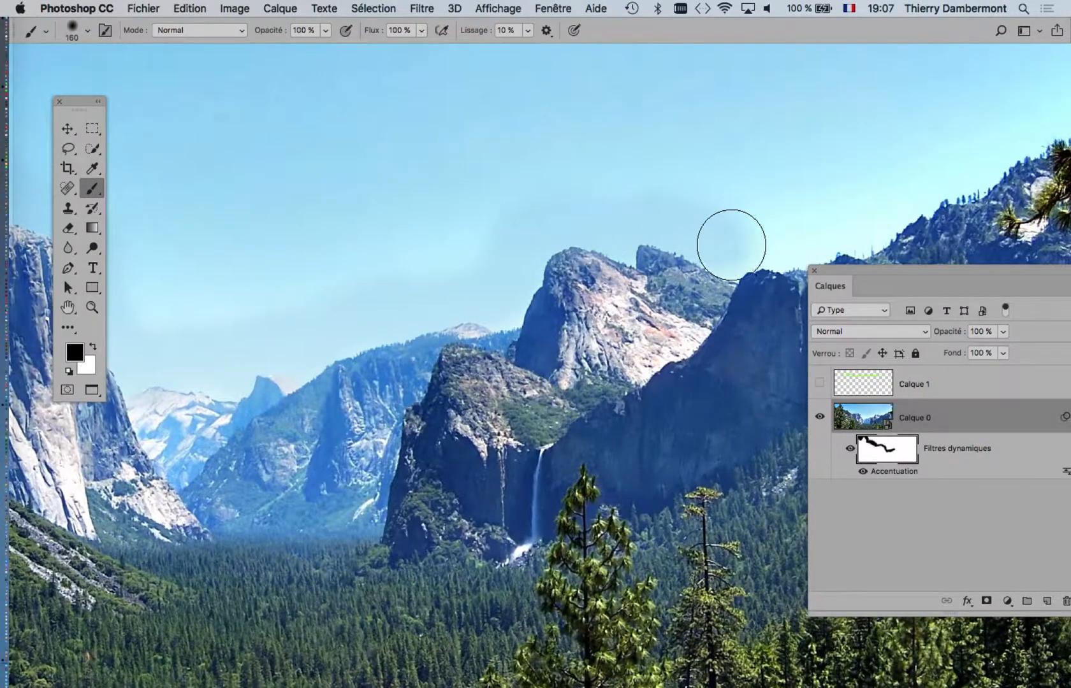
pyautogui.moveTo(452, 319); pyautogui.dragTo(200, 383)
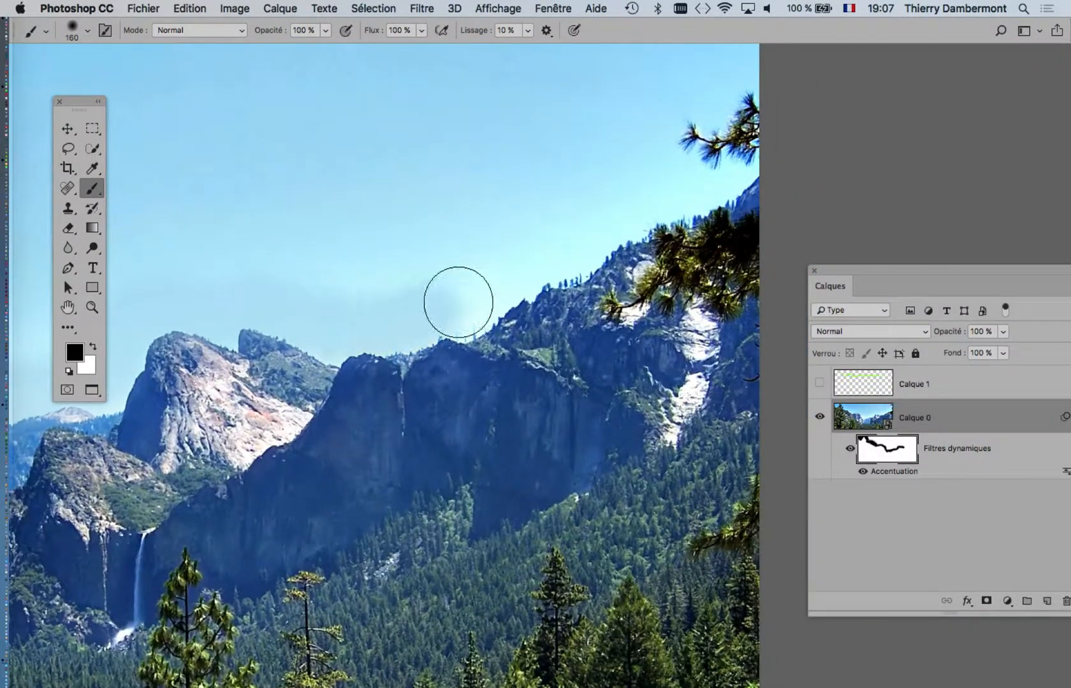
pyautogui.moveTo(457, 301)
pyautogui.mouseDown()
pyautogui.moveTo(648, 204)
pyautogui.moveTo(729, 172)
pyautogui.mouseUp()
pyautogui.moveTo(618, 193); pyautogui.dragTo(751, 56)
# Display the smart filter mask of Calque 0 on its own in the document window
pyautogui.keyDown('alt'); pyautogui.click(323, 386); pyautogui.keyUp('alt')
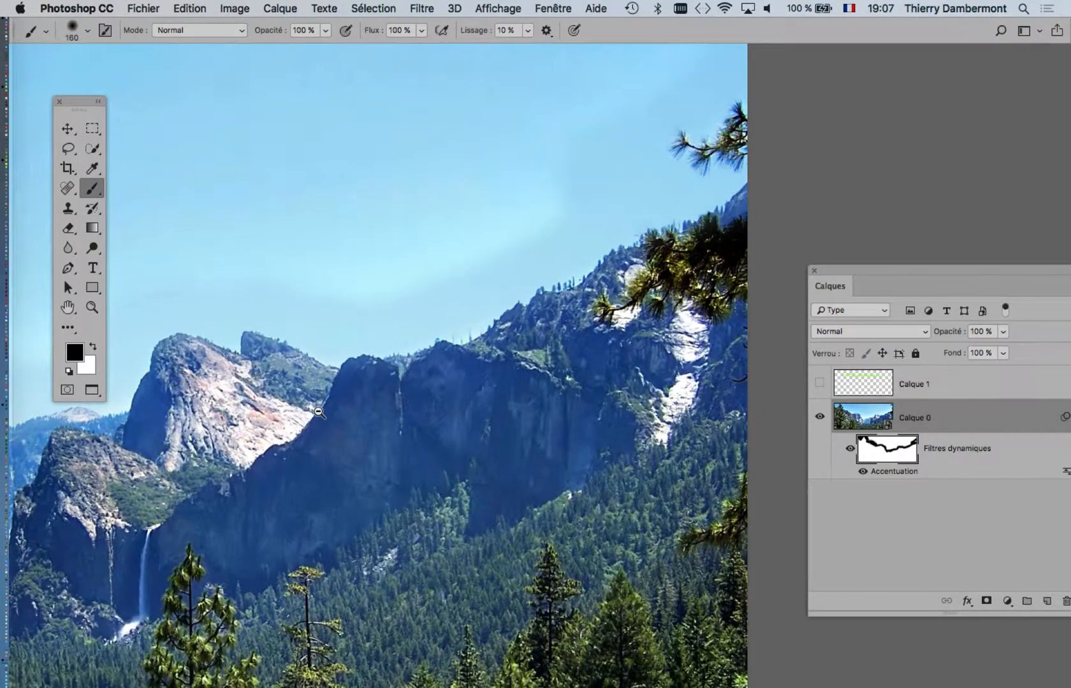
pyautogui.keyDown('alt'); pyautogui.click(321, 411); pyautogui.keyUp('alt')
pyautogui.keyDown('alt'); pyautogui.click(233, 432); pyautogui.keyUp('alt')
pyautogui.moveTo(194, 449); pyautogui.dragTo(475, 321)
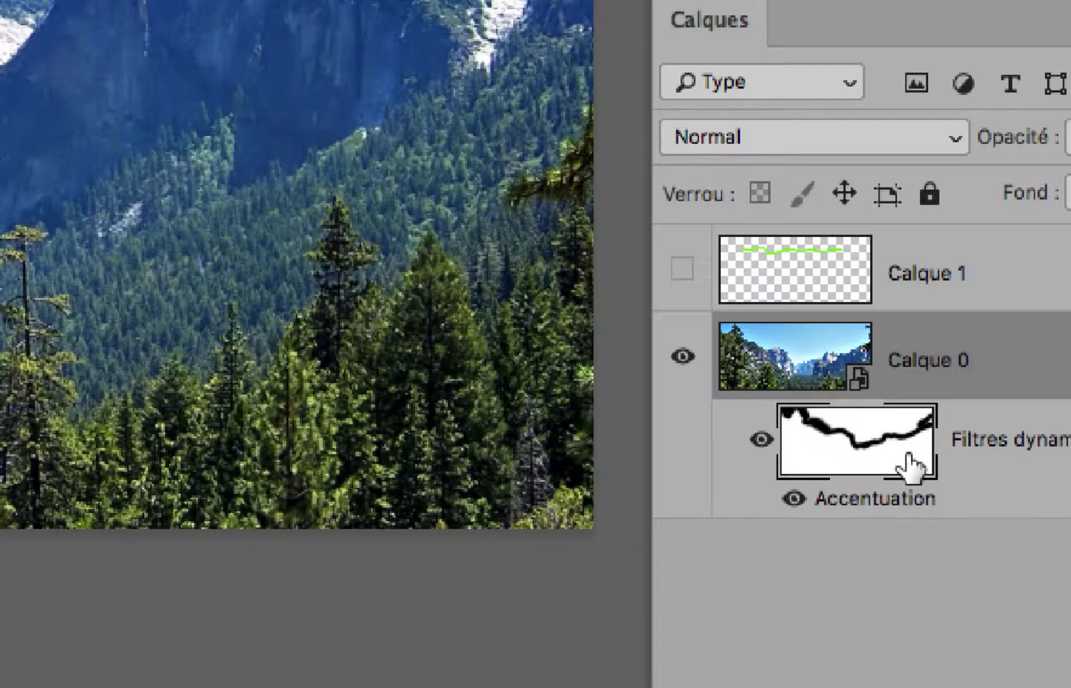
pyautogui.keyDown('alt'); pyautogui.click(908, 465); pyautogui.keyUp('alt')
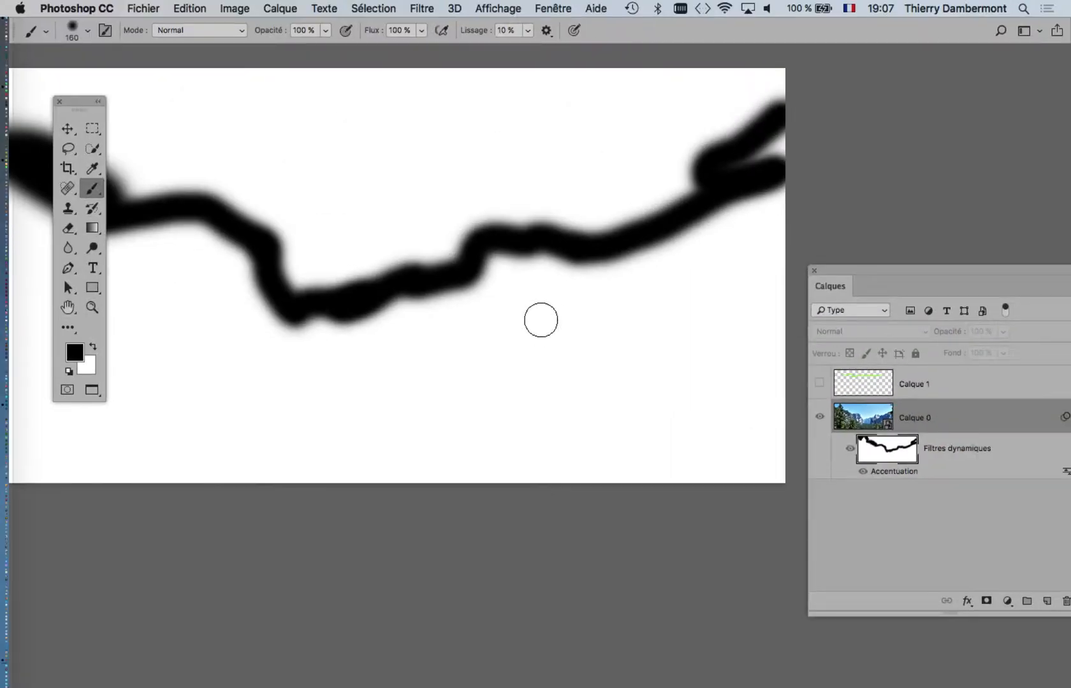
pyautogui.keyDown('alt'); pyautogui.click(416, 300); pyautogui.keyUp('alt')
pyautogui.moveTo(374, 278); pyautogui.dragTo(499, 358)
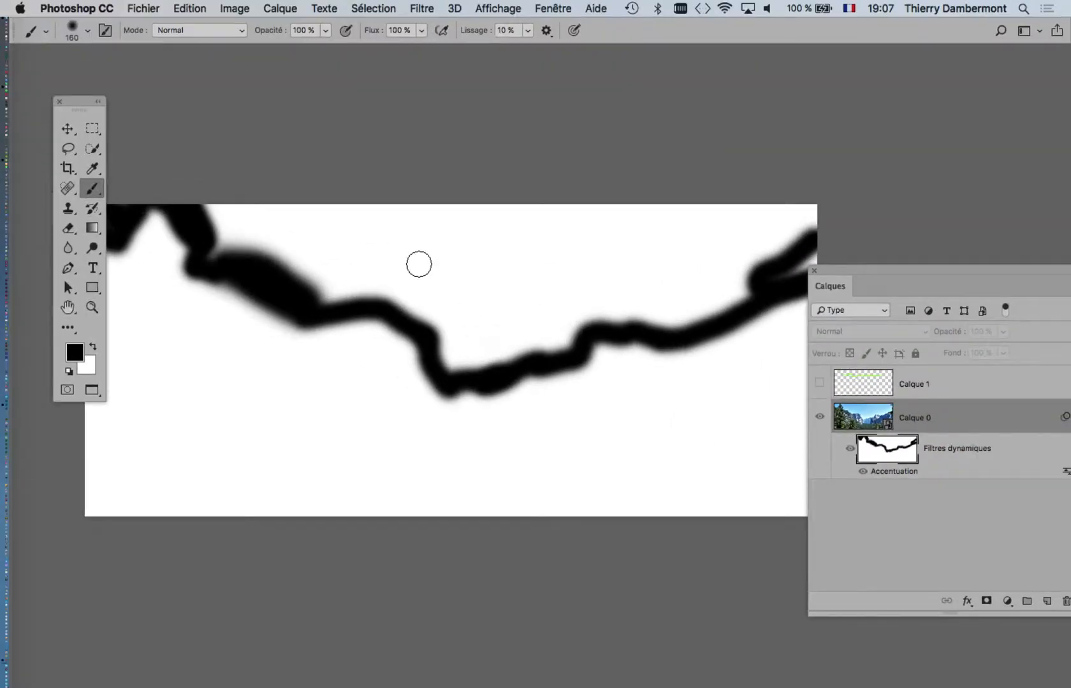
# Paint the whole sky area above the skyline black on the mask with a 321 px brush, and return to the photo view
pyautogui.moveTo(419, 264); pyautogui.dragTo(443, 264)
pyautogui.moveTo(210, 215)
pyautogui.mouseDown()
pyautogui.moveTo(223, 246)
pyautogui.moveTo(280, 244)
pyautogui.moveTo(323, 263)
pyautogui.moveTo(336, 283)
pyautogui.moveTo(397, 284)
pyautogui.moveTo(451, 328)
pyautogui.moveTo(456, 360)
pyautogui.moveTo(565, 331)
pyautogui.moveTo(569, 304)
pyautogui.moveTo(607, 296)
pyautogui.moveTo(674, 305)
pyautogui.moveTo(718, 291)
pyautogui.moveTo(796, 243)
pyautogui.moveTo(809, 201)
pyautogui.moveTo(631, 266)
pyautogui.moveTo(714, 255)
pyautogui.mouseUp()
pyautogui.moveTo(492, 284)
pyautogui.mouseDown()
pyautogui.moveTo(499, 310)
pyautogui.moveTo(540, 305)
pyautogui.moveTo(235, 199)
pyautogui.moveTo(506, 217)
pyautogui.moveTo(721, 217)
pyautogui.moveTo(444, 258)
pyautogui.moveTo(380, 236)
pyautogui.moveTo(765, 220)
pyautogui.mouseUp()
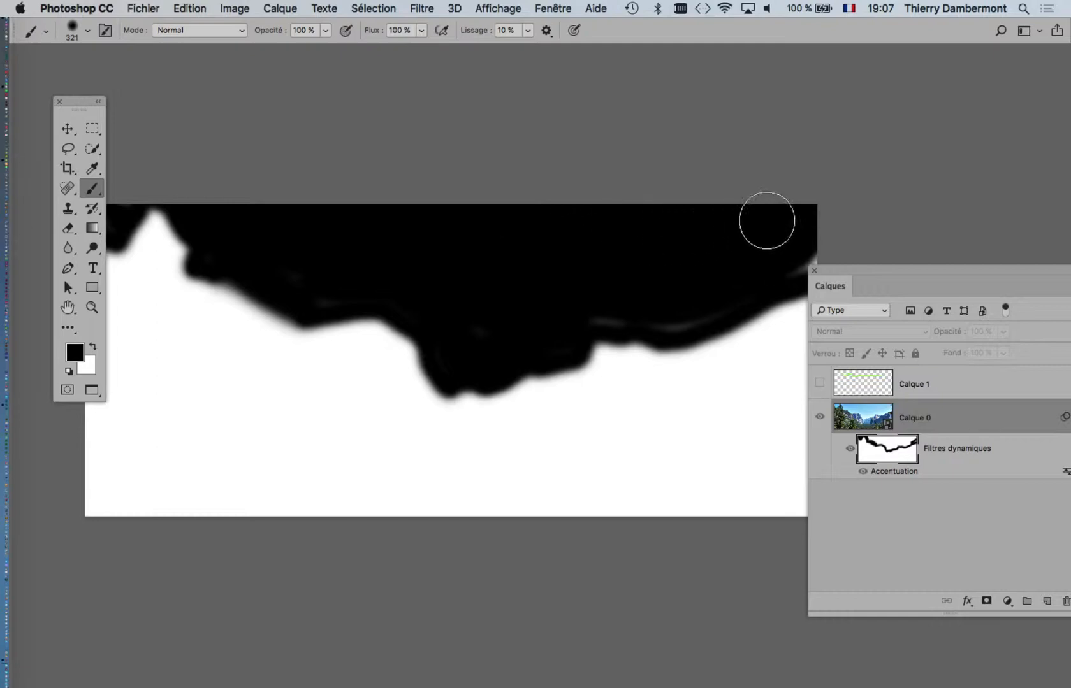
pyautogui.moveTo(857, 272); pyautogui.dragTo(910, 272)
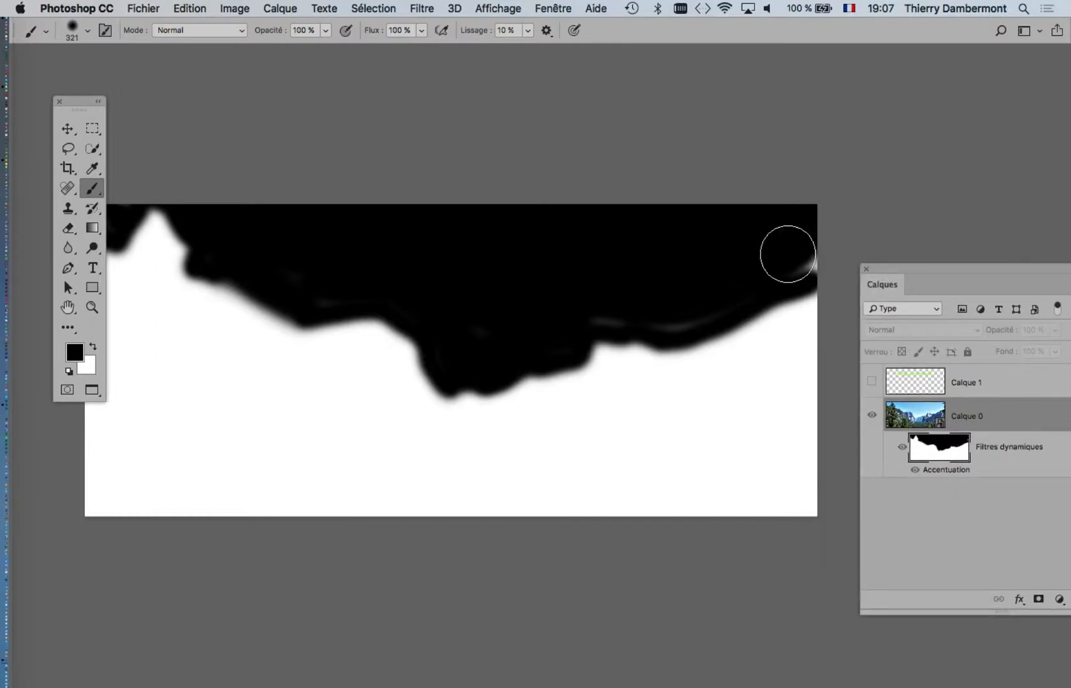
pyautogui.keyDown('alt'); pyautogui.click(944, 453); pyautogui.keyUp('alt')
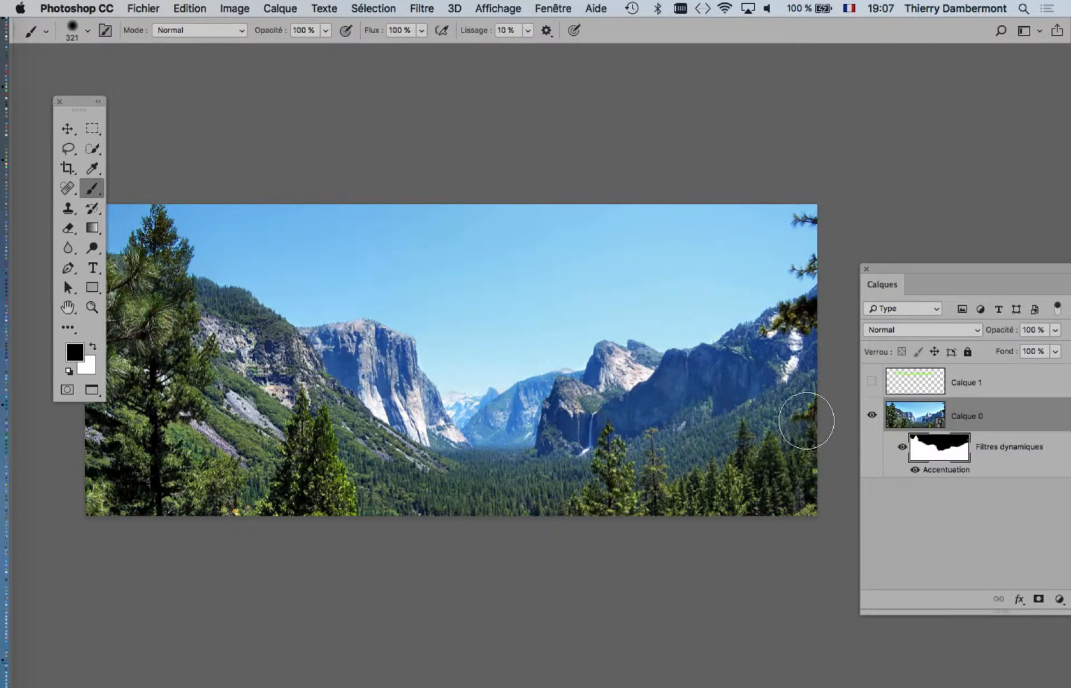
# Examine the transition between sky and mountains around the distant peaks, and reduce the brush size to 79 px
pyautogui.moveTo(908, 271)
pyautogui.mouseDown()
pyautogui.moveTo(650, 98)
pyautogui.moveTo(831, 130)
pyautogui.mouseUp()
pyautogui.scroll(3, 458, 354)
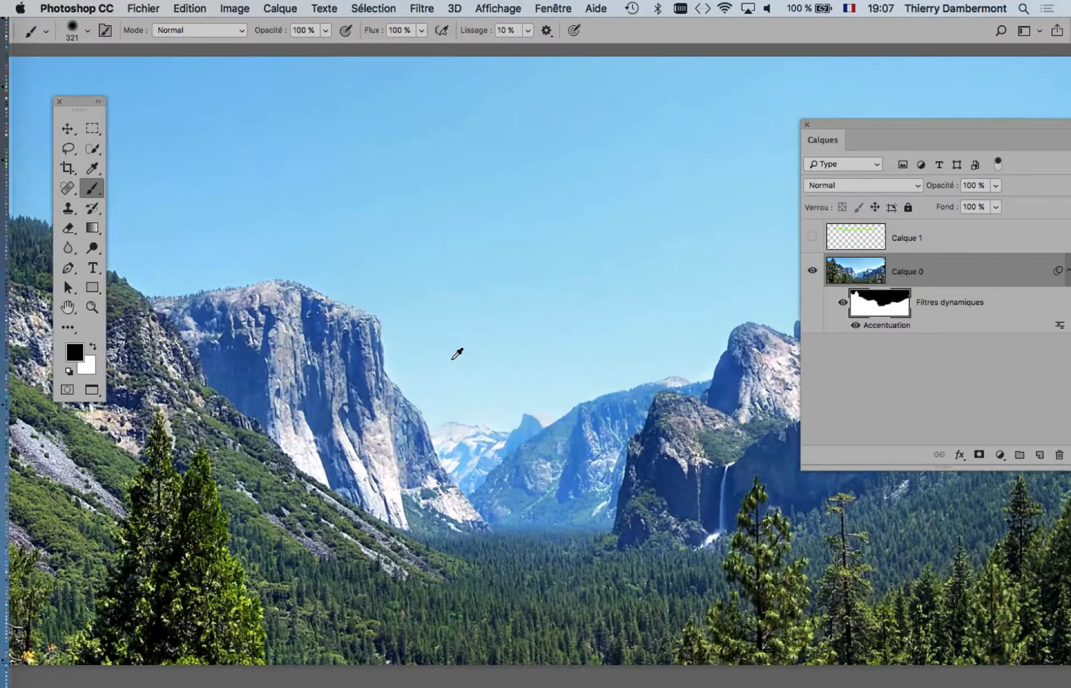
pyautogui.moveTo(612, 406)
pyautogui.mouseDown()
pyautogui.moveTo(524, 249)
pyautogui.moveTo(494, 248)
pyautogui.moveTo(413, 307)
pyautogui.moveTo(614, 360)
pyautogui.mouseUp()
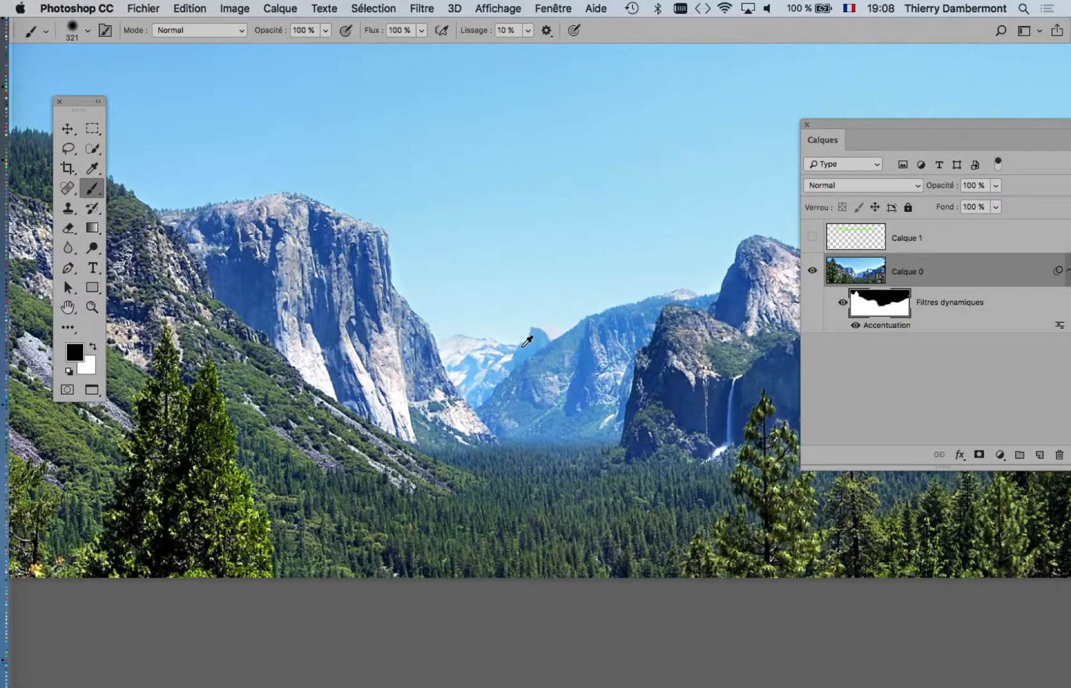
pyautogui.scroll(5, 528, 344)
pyautogui.moveTo(526, 356); pyautogui.dragTo(422, 370)
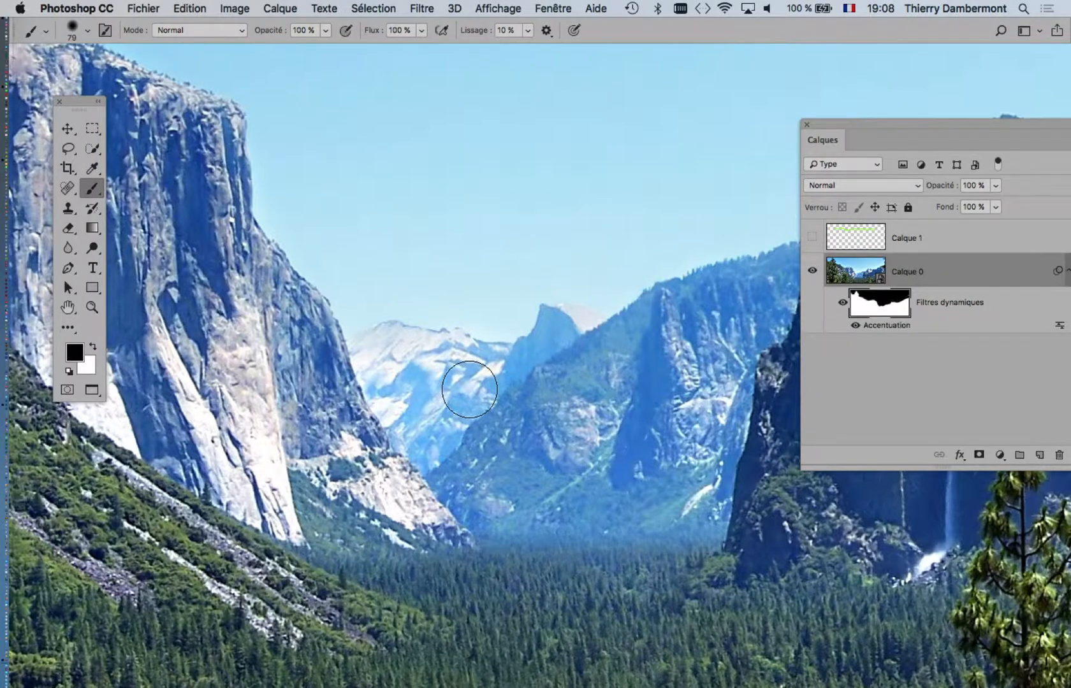
pyautogui.scroll(-2, 475, 383)
pyautogui.scroll(-3, 475, 383)
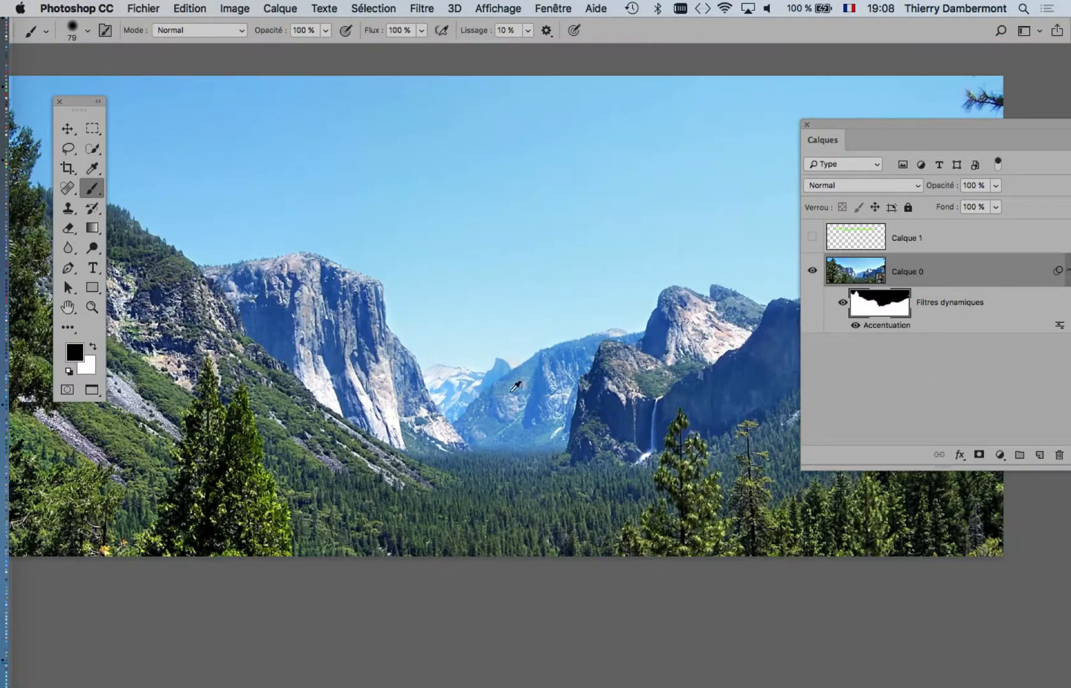
# Switch the smart filter mask off and on several times to compare the photo with and without masking, leaving it disabled
pyautogui.moveTo(849, 124); pyautogui.dragTo(770, 326)
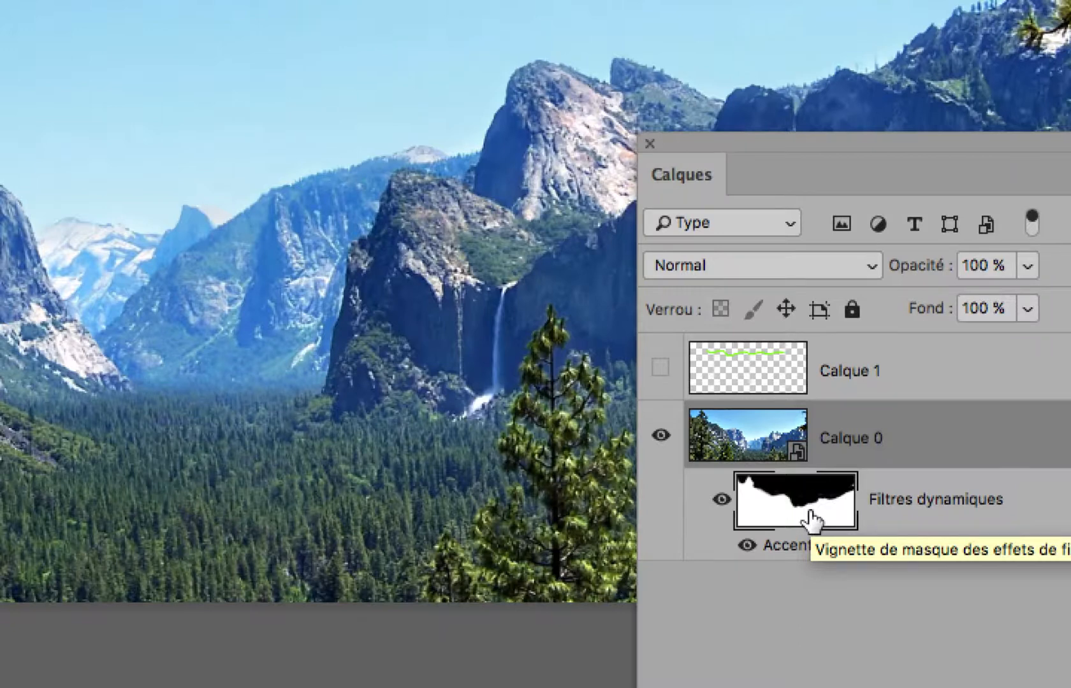
pyautogui.keyDown('shift'); pyautogui.click(811, 522); pyautogui.keyUp('shift')
pyautogui.keyDown('shift'); pyautogui.click(811, 521); pyautogui.keyUp('shift')
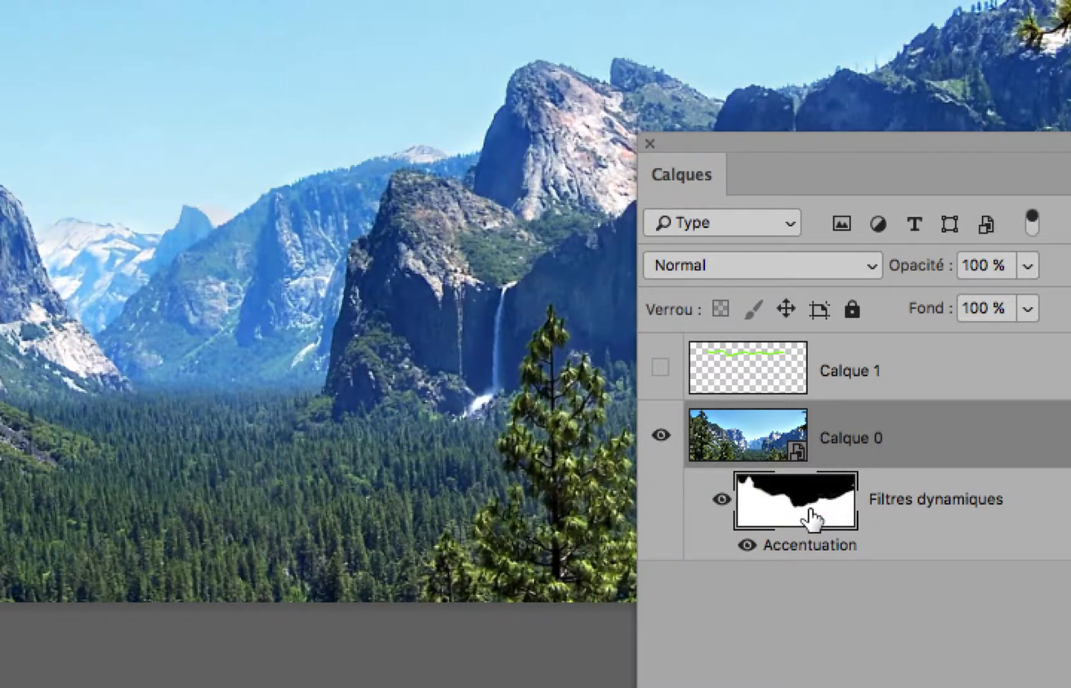
pyautogui.keyDown('shift'); pyautogui.click(811, 521); pyautogui.keyUp('shift')
pyautogui.keyDown('shift'); pyautogui.click(811, 521); pyautogui.keyUp('shift')
pyautogui.keyDown('shift'); pyautogui.click(811, 521); pyautogui.keyUp('shift')
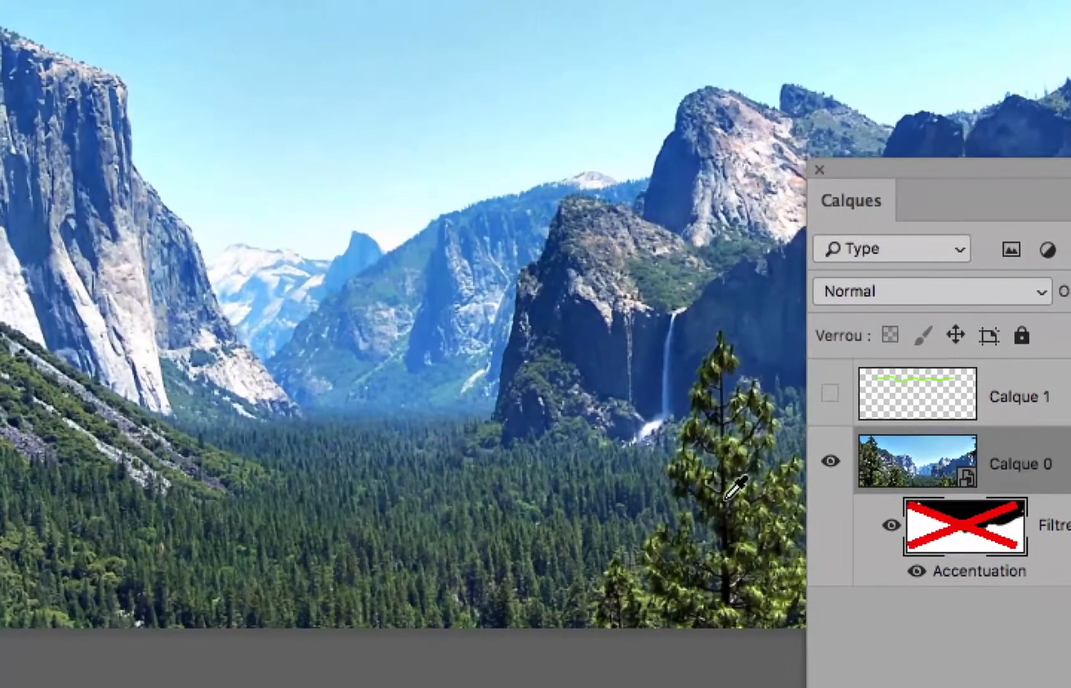
# Examine the skyline around the cliff and the forested slope with the mask disabled, and re-enable the smart filter mask
pyautogui.scroll(-4, 727, 503)
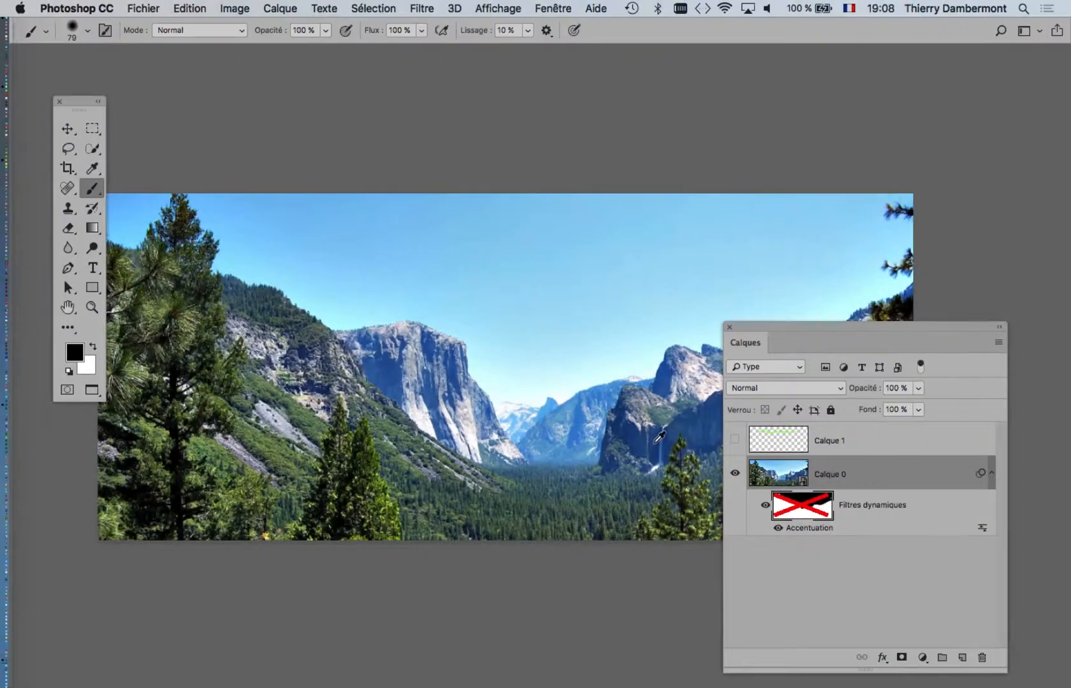
pyautogui.scroll(4, 413, 357)
pyautogui.moveTo(287, 281); pyautogui.dragTo(672, 345)
pyautogui.moveTo(527, 319); pyautogui.dragTo(325, 207)
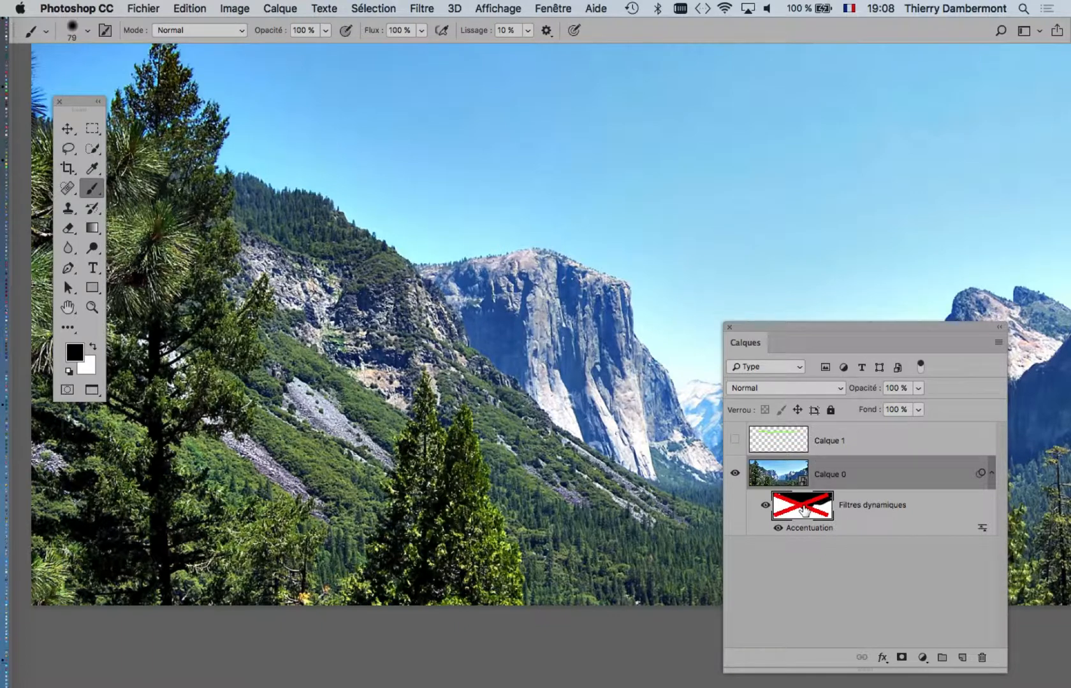
pyautogui.keyDown('shift'); pyautogui.click(804, 510); pyautogui.keyUp('shift')
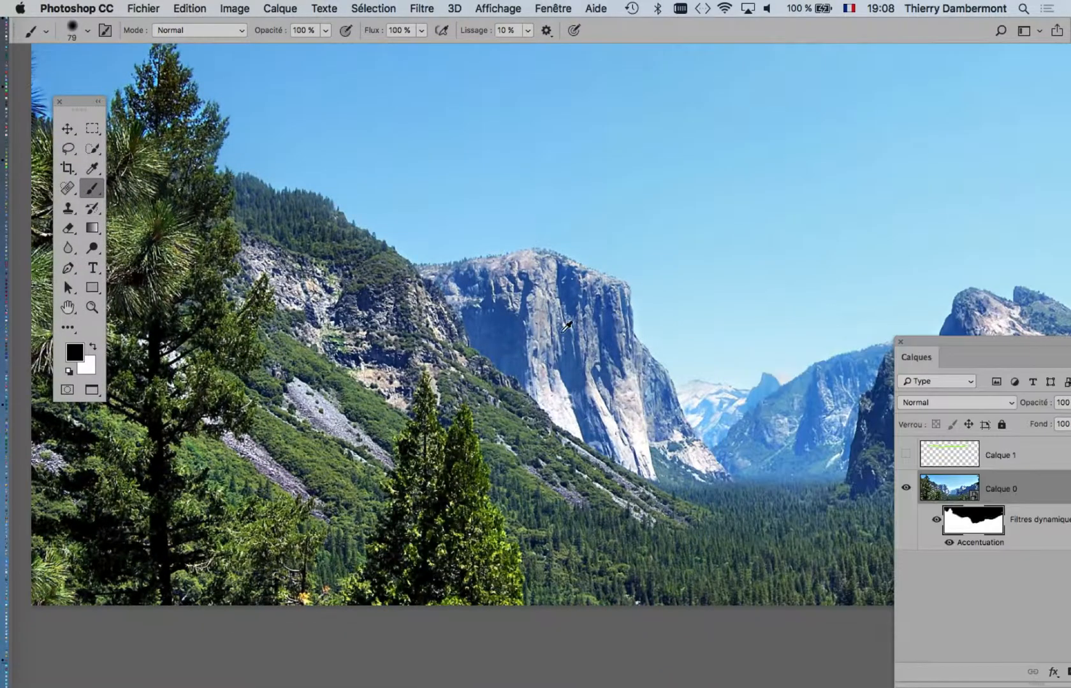
# Reopen the Accentuation smart filter, experiment with its strength, and set the gain to 126 % and the radius to 172,5 pixels
pyautogui.moveTo(562, 334); pyautogui.dragTo(408, 267)
pyautogui.scroll(-5, 519, 295)
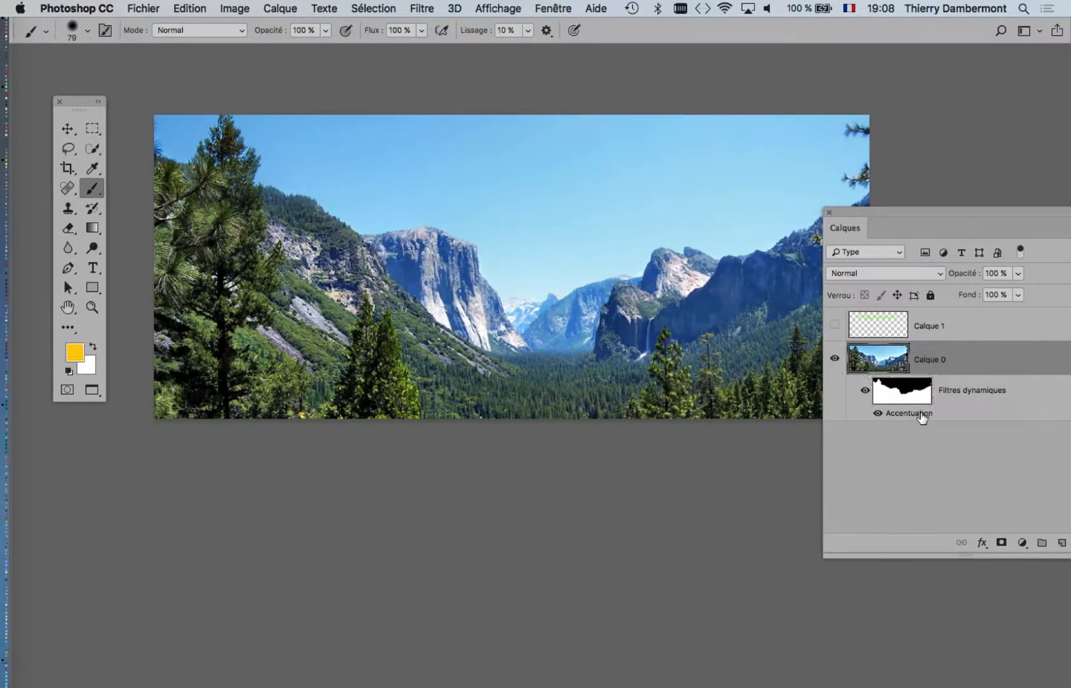
pyautogui.doubleClick(918, 413)
pyautogui.moveTo(853, 308); pyautogui.dragTo(831, 310)
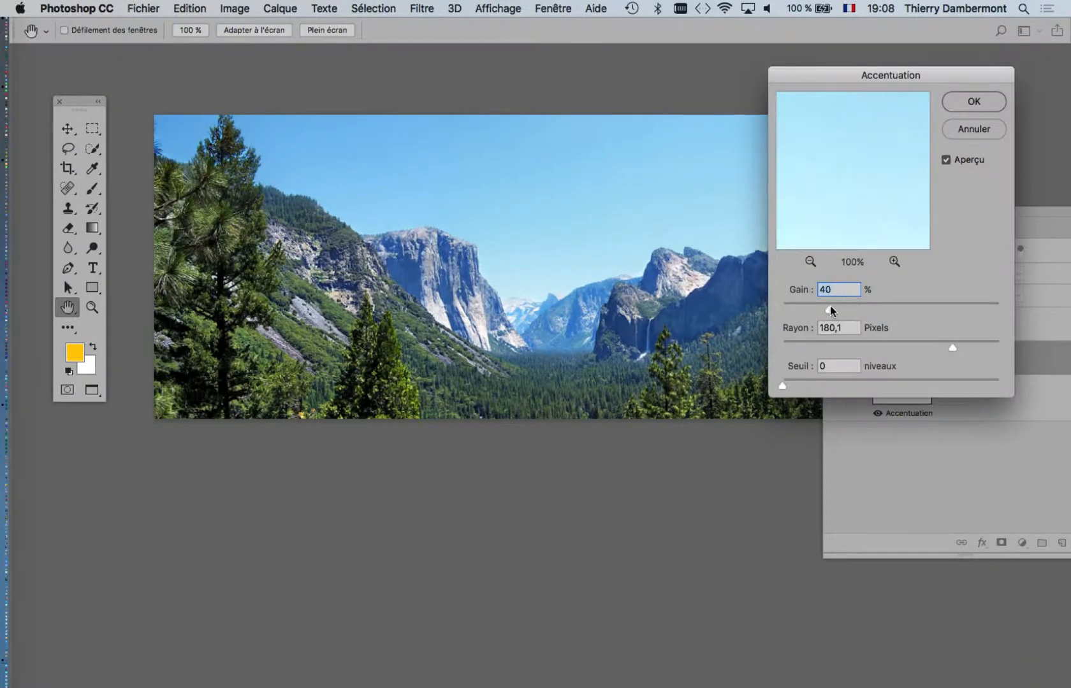
pyautogui.click(871, 344)
pyautogui.click(948, 306)
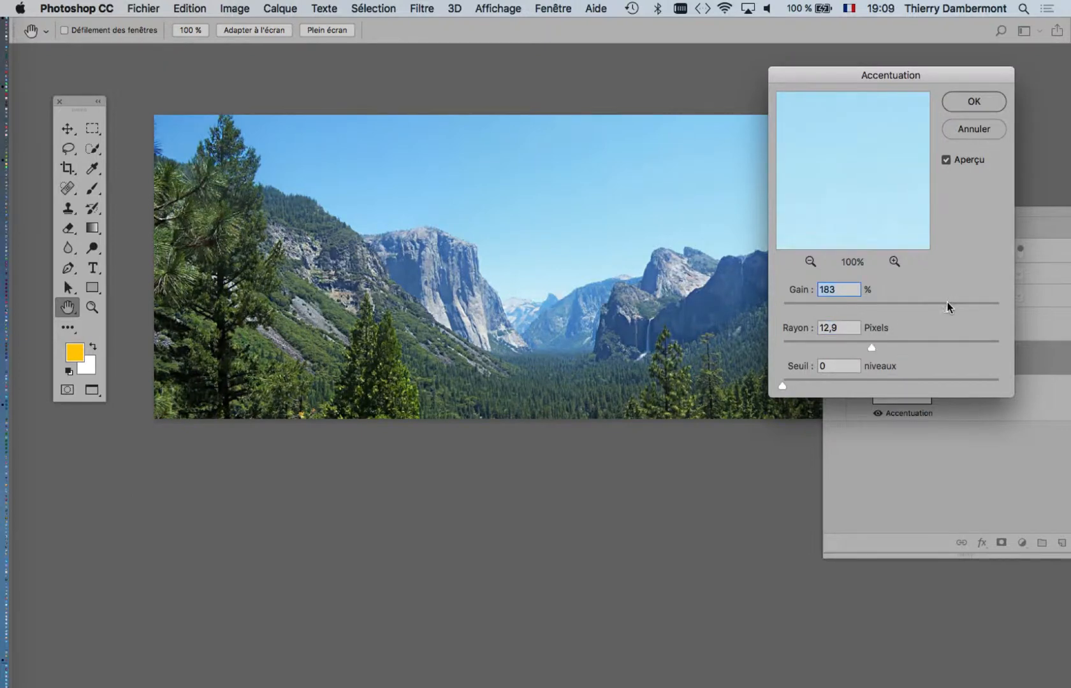
pyautogui.click(928, 344)
pyautogui.click(864, 308)
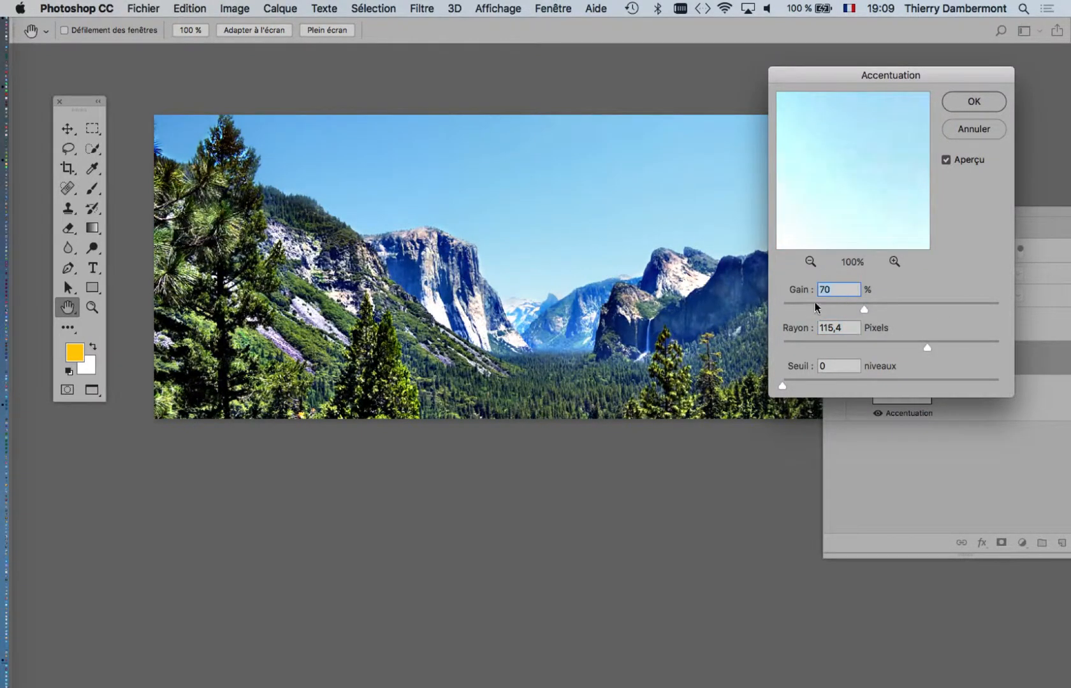
pyautogui.click(799, 309)
pyautogui.click(940, 307)
pyautogui.click(956, 348)
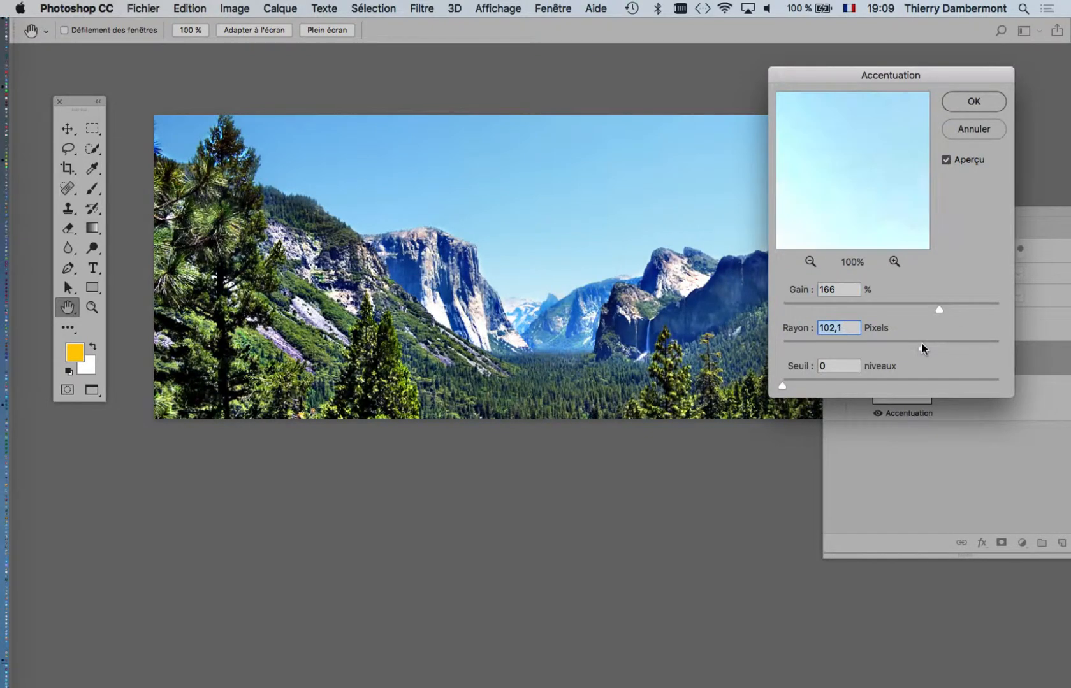
pyautogui.click(950, 347)
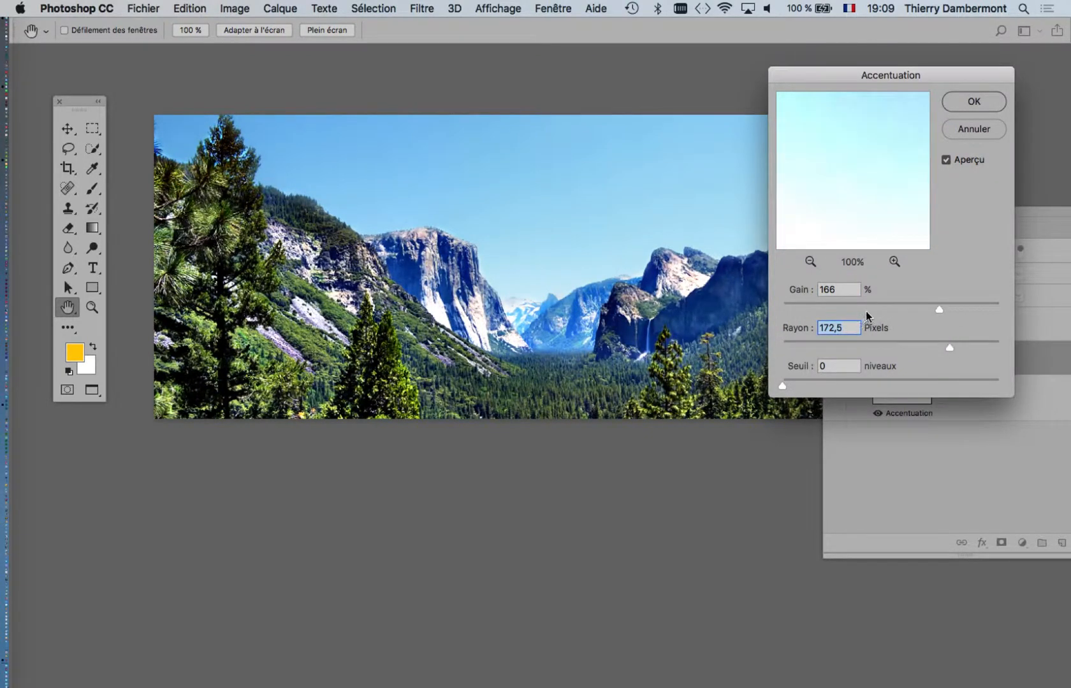
pyautogui.click(848, 308)
pyautogui.moveTo(841, 308); pyautogui.dragTo(918, 312)
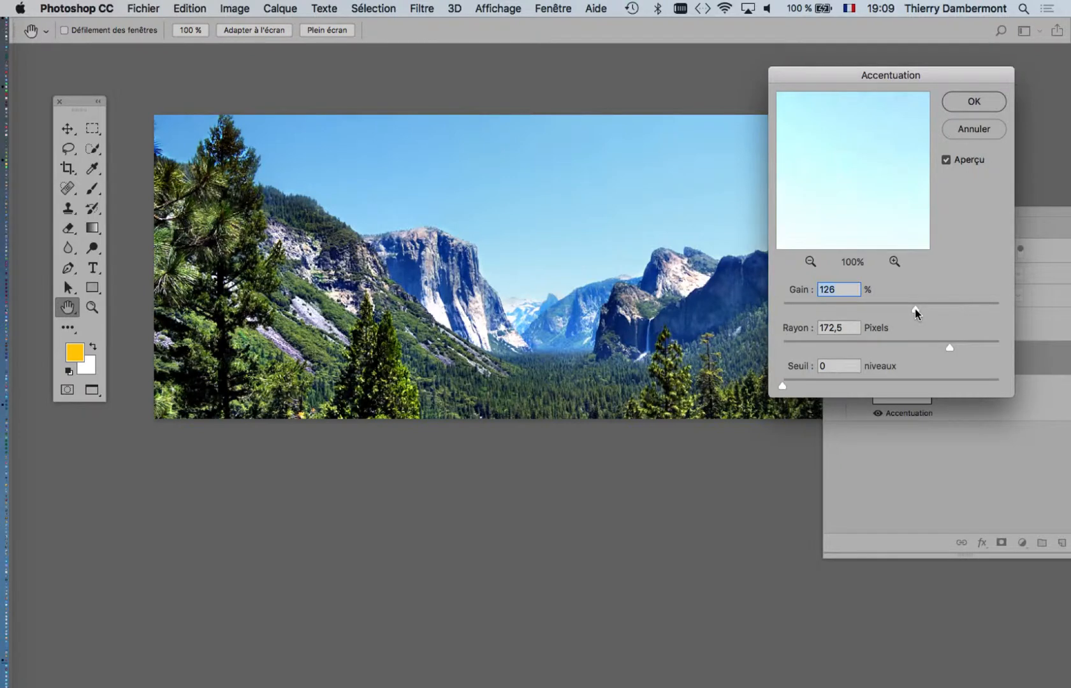
# Compare the photo with the filter preview off and on, overall and around the large cliff, and apply the Accentuation settings
pyautogui.click(945, 161)
pyautogui.click(945, 160)
pyautogui.click(946, 161)
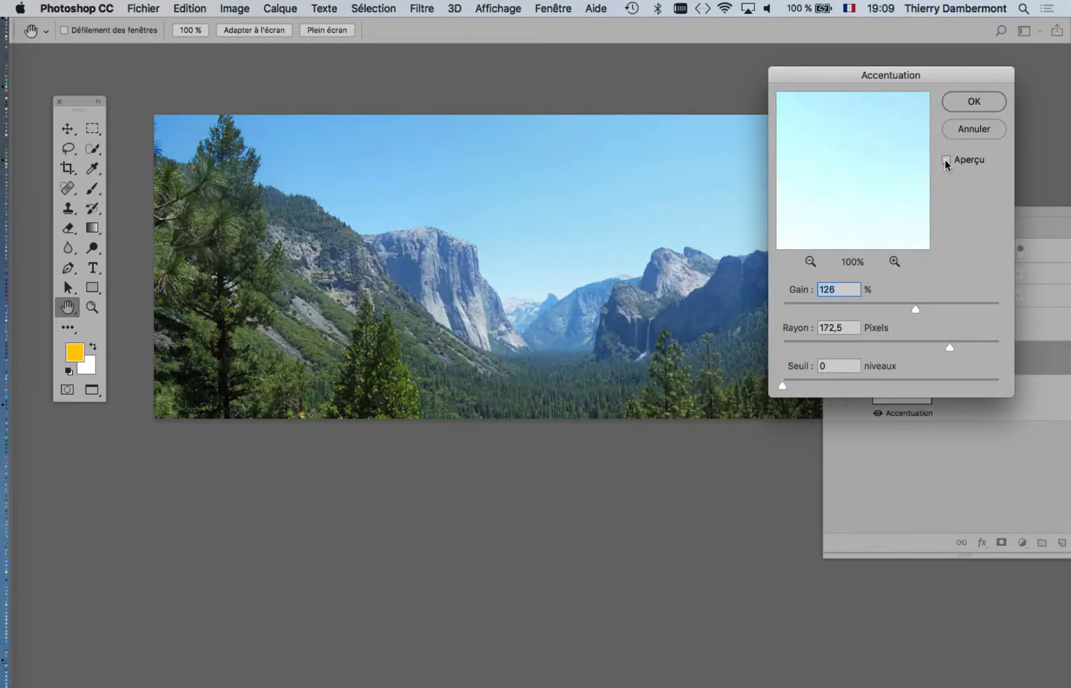
pyautogui.click(945, 160)
pyautogui.scroll(5, 536, 259)
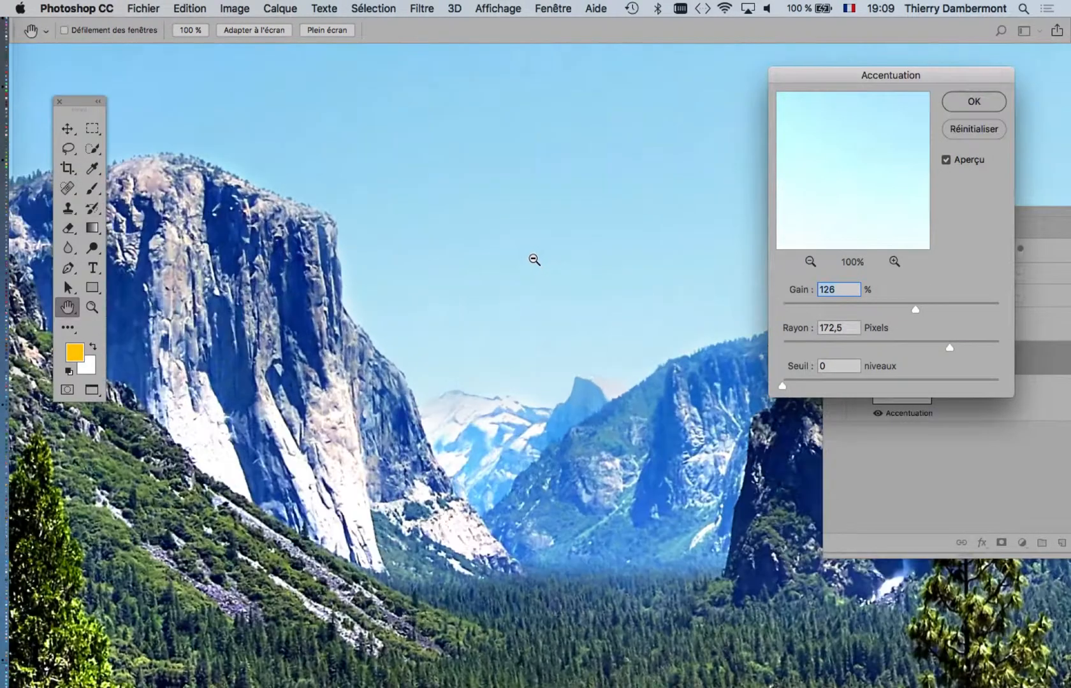
pyautogui.moveTo(446, 281); pyautogui.dragTo(716, 261)
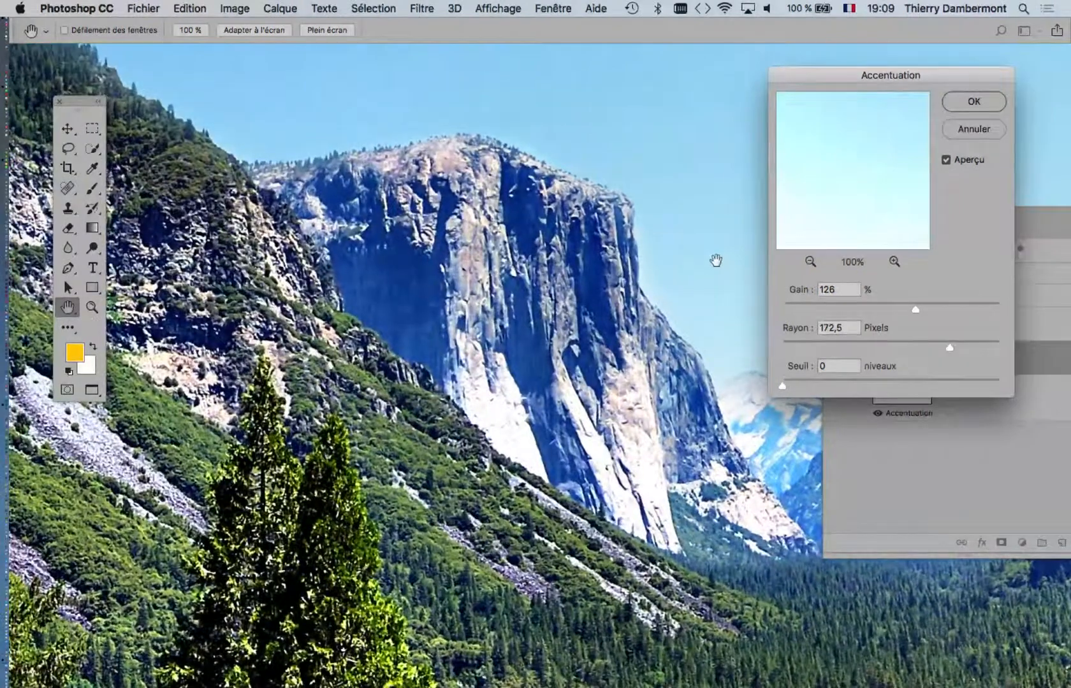
pyautogui.click(948, 158)
pyautogui.click(947, 158)
pyautogui.click(947, 163)
pyautogui.click(947, 163)
pyautogui.click(970, 102)
# Save the document as Yosemite_Valley_California_RET2.psd in Photoshop format with layers, in the IFAP-1e2-traitements-images-partie-1 folder
pyautogui.scroll(-5, 558, 360)
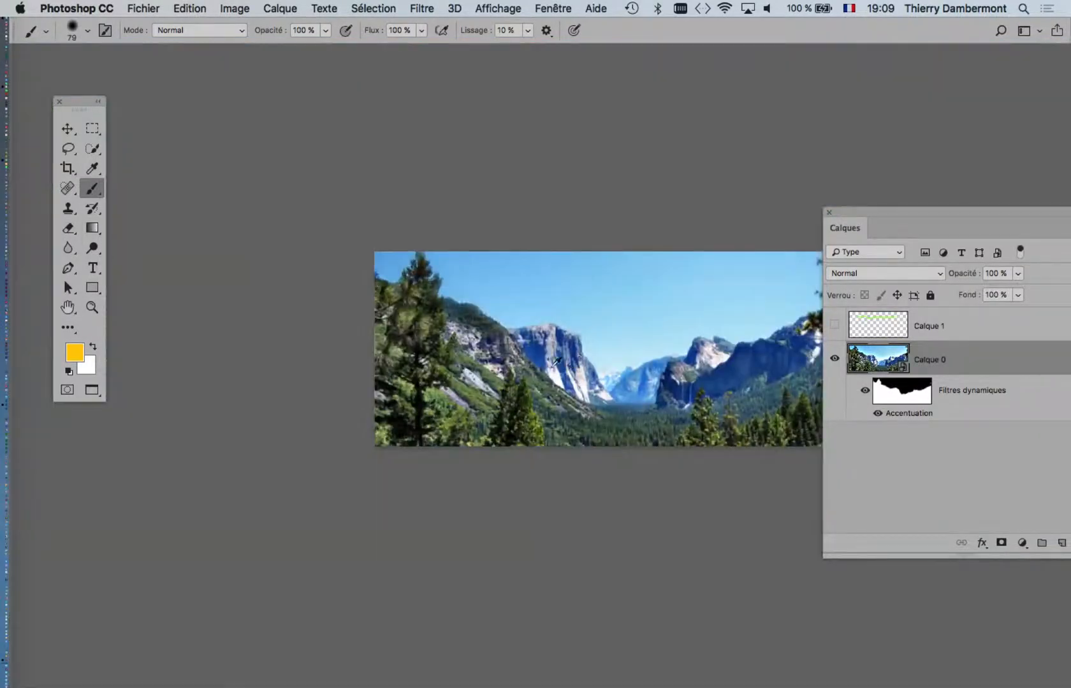
pyautogui.moveTo(605, 342); pyautogui.dragTo(378, 301)
pyautogui.click(141, 8)
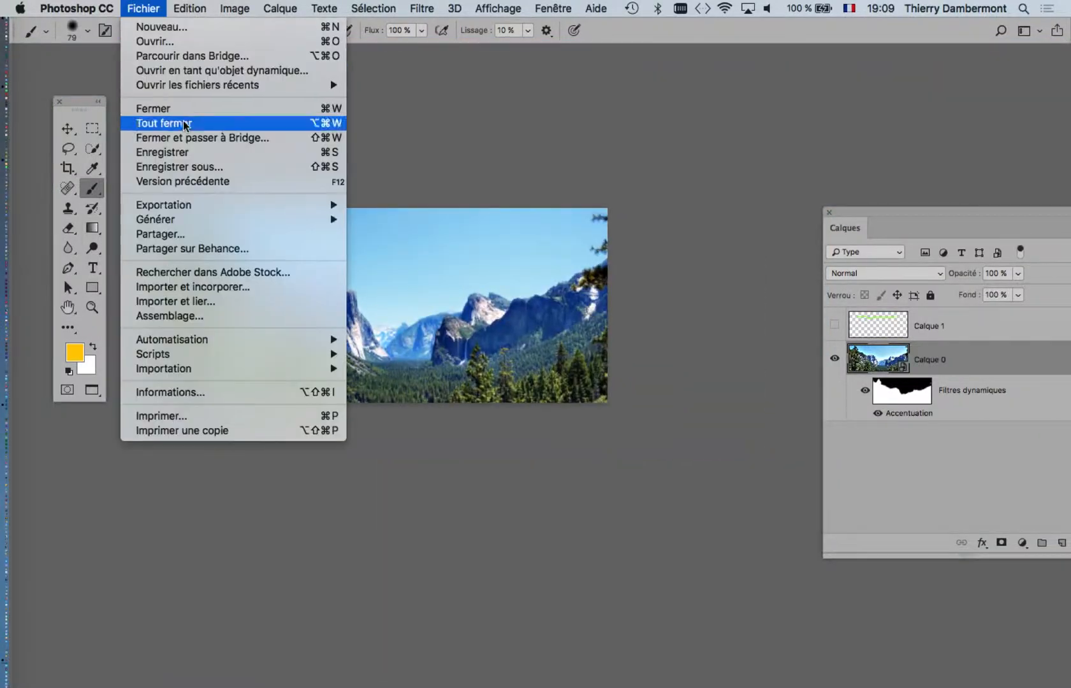
pyautogui.click(206, 167)
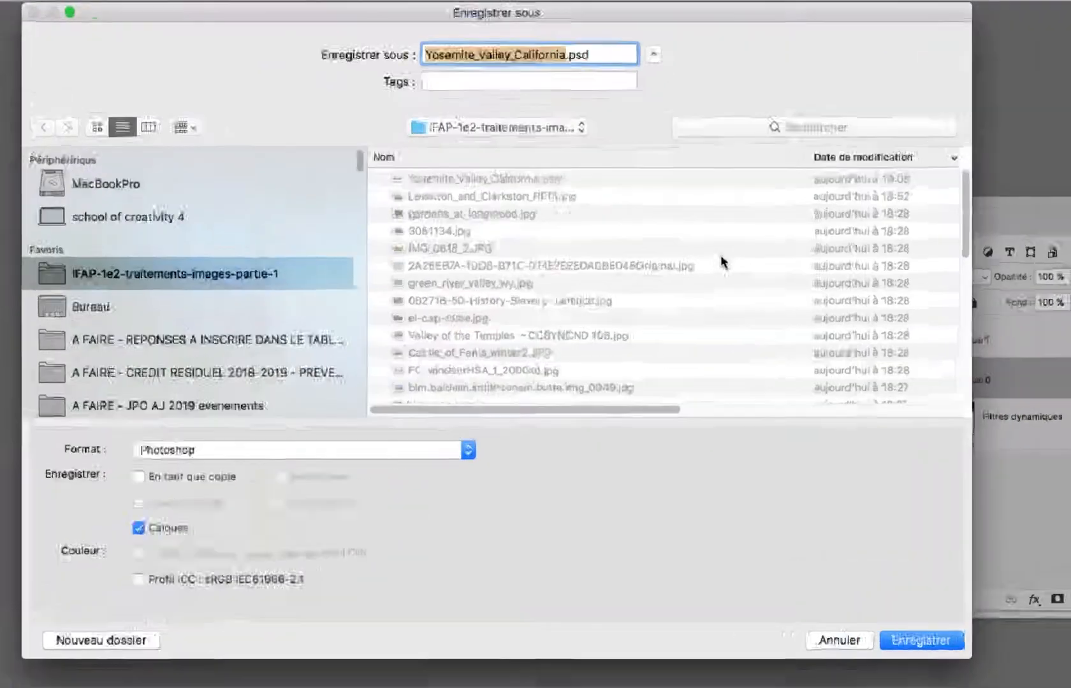
pyautogui.click(566, 55)
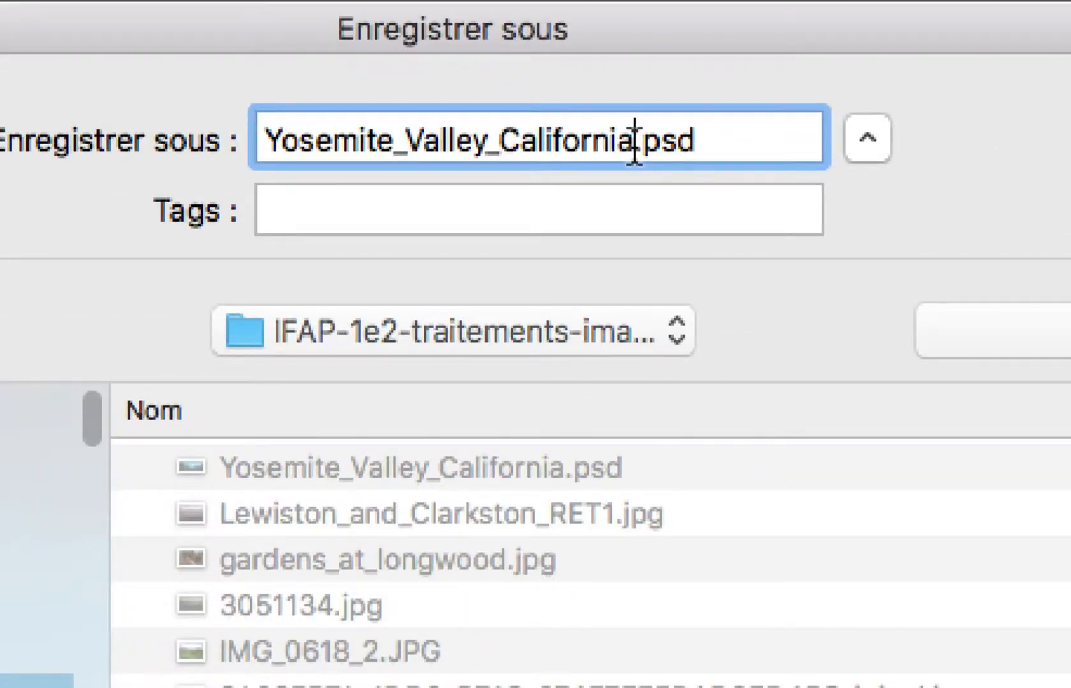
pyautogui.write('_RET')
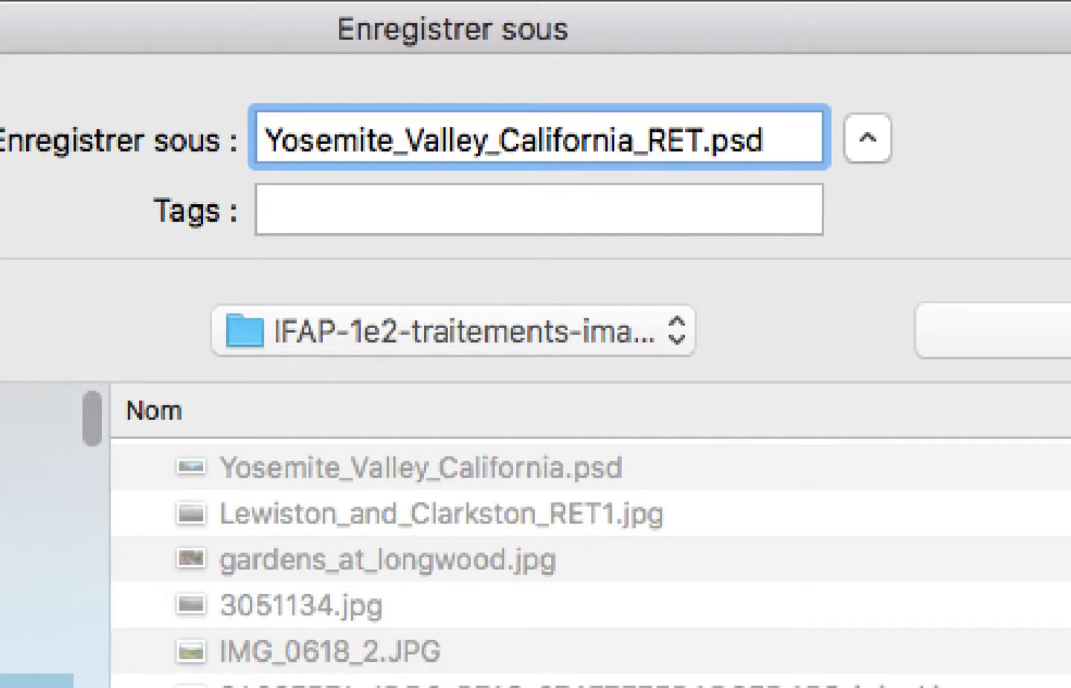
pyautogui.write('2')
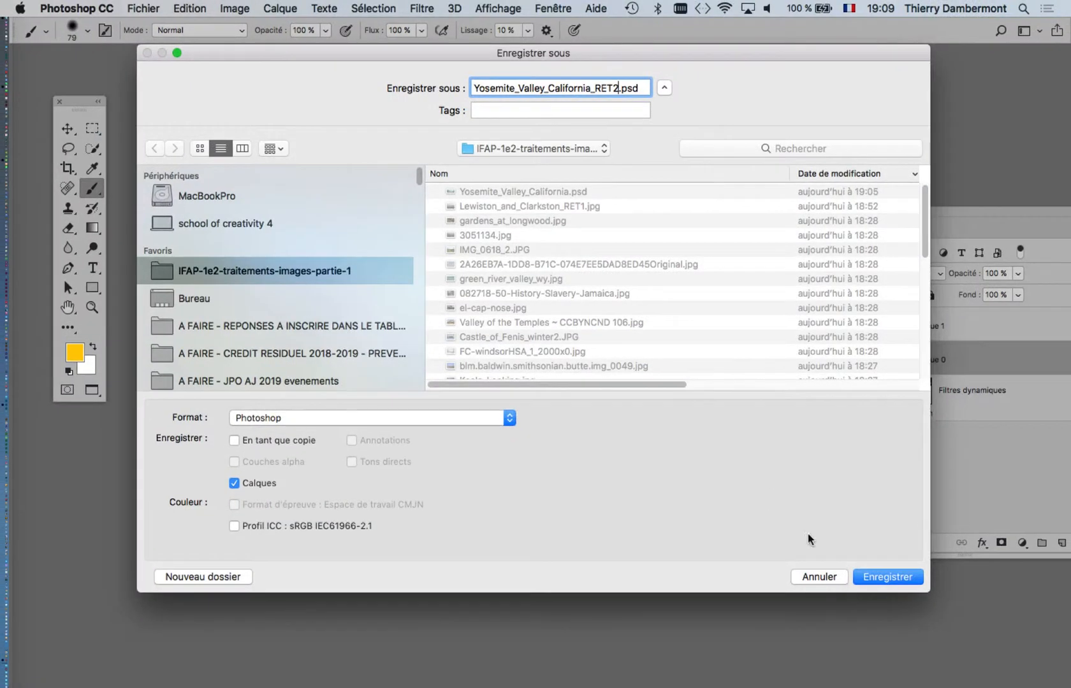
pyautogui.click(879, 578)
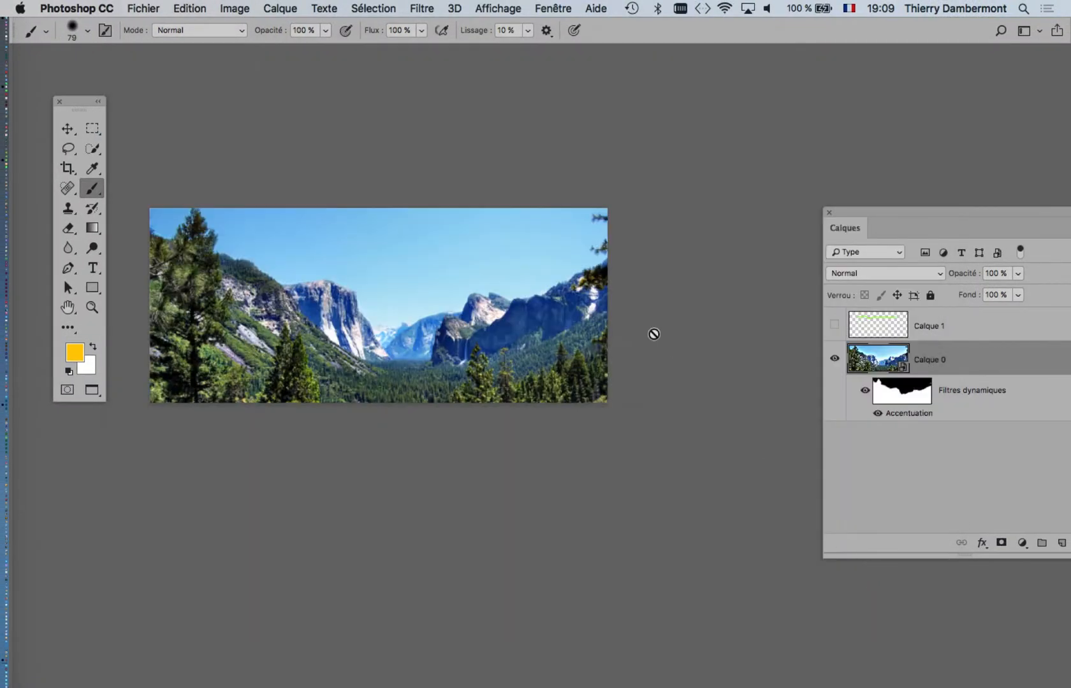